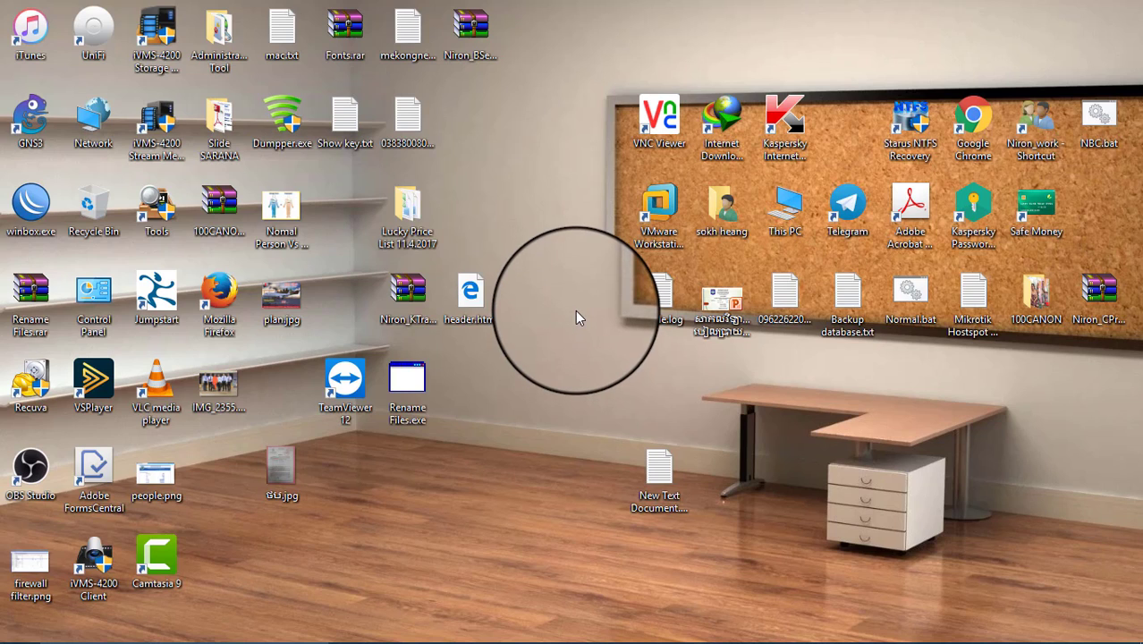
{"action": "right_click", "coordinate": [577, 313]}
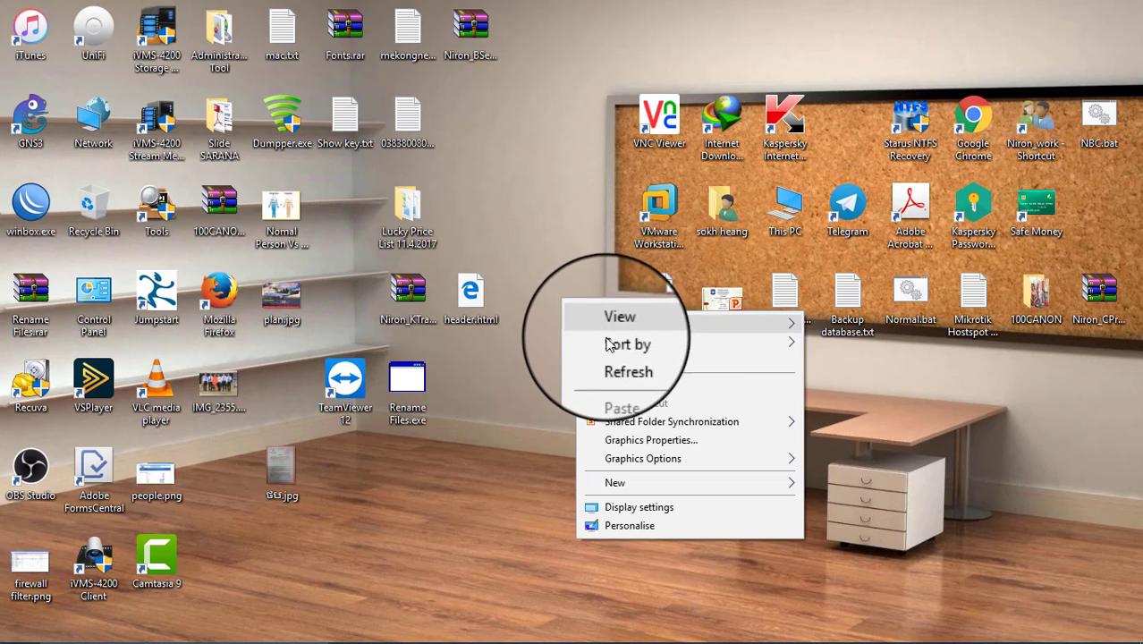
{"action": "left_click", "coordinate": [573, 362]}
{"action": "right_click", "coordinate": [568, 263]}
{"action": "left_click", "coordinate": [593, 313]}
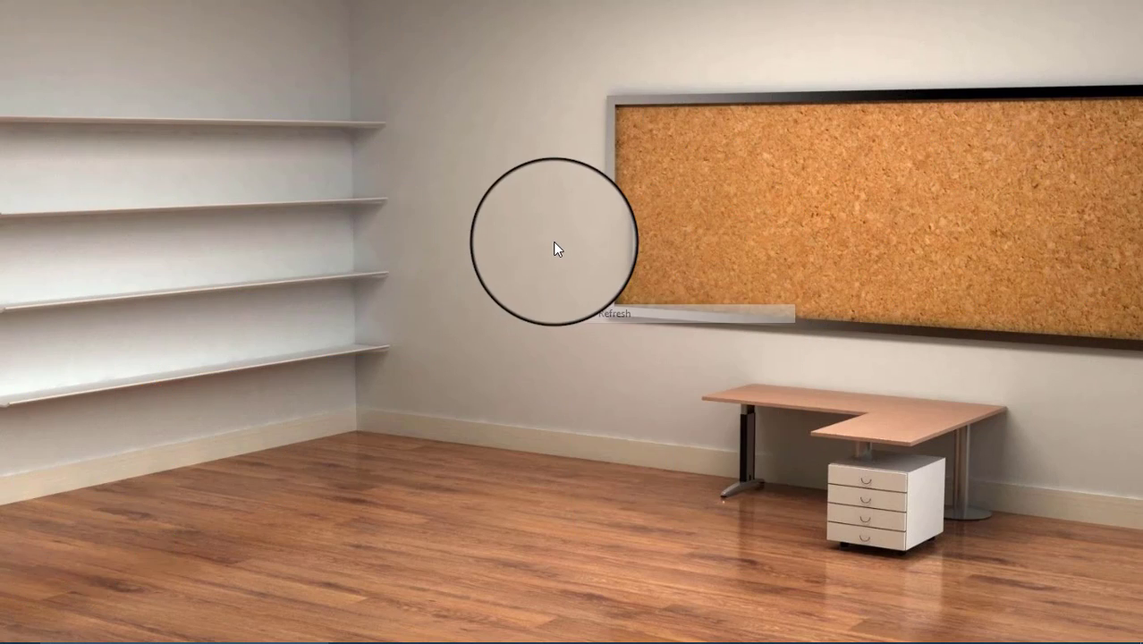
{"action": "right_click", "coordinate": [556, 248]}
{"action": "left_click", "coordinate": [572, 300]}
{"action": "right_click", "coordinate": [562, 253]}
{"action": "left_click", "coordinate": [579, 301]}
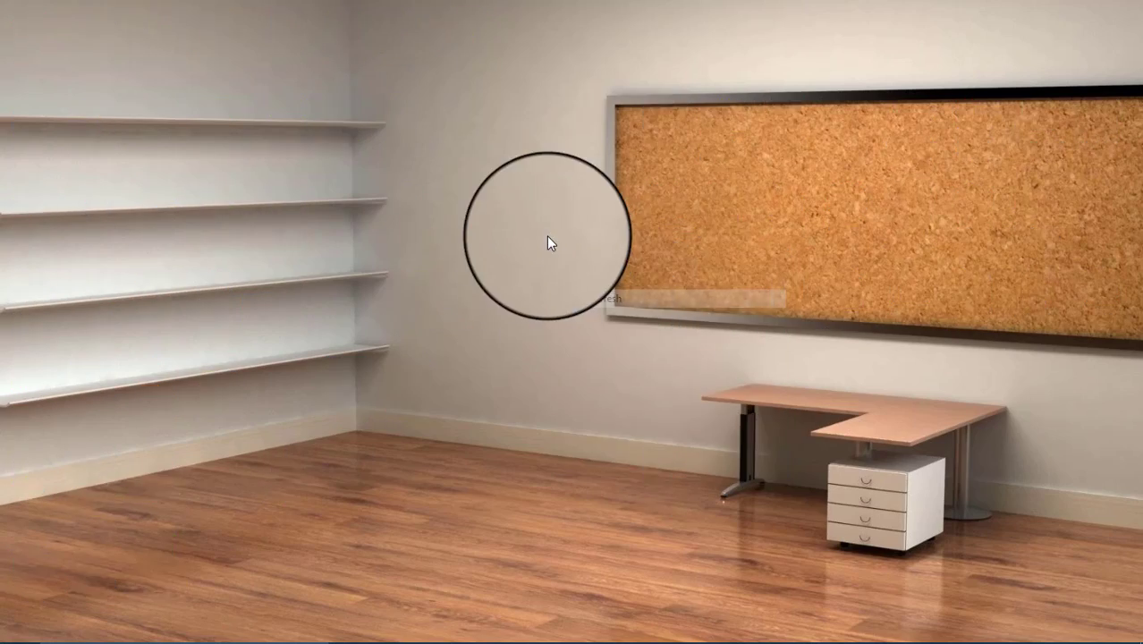
{"action": "right_click", "coordinate": [546, 236]}
{"action": "left_click", "coordinate": [566, 299]}
{"action": "right_click", "coordinate": [530, 239]}
{"action": "left_click", "coordinate": [565, 295]}
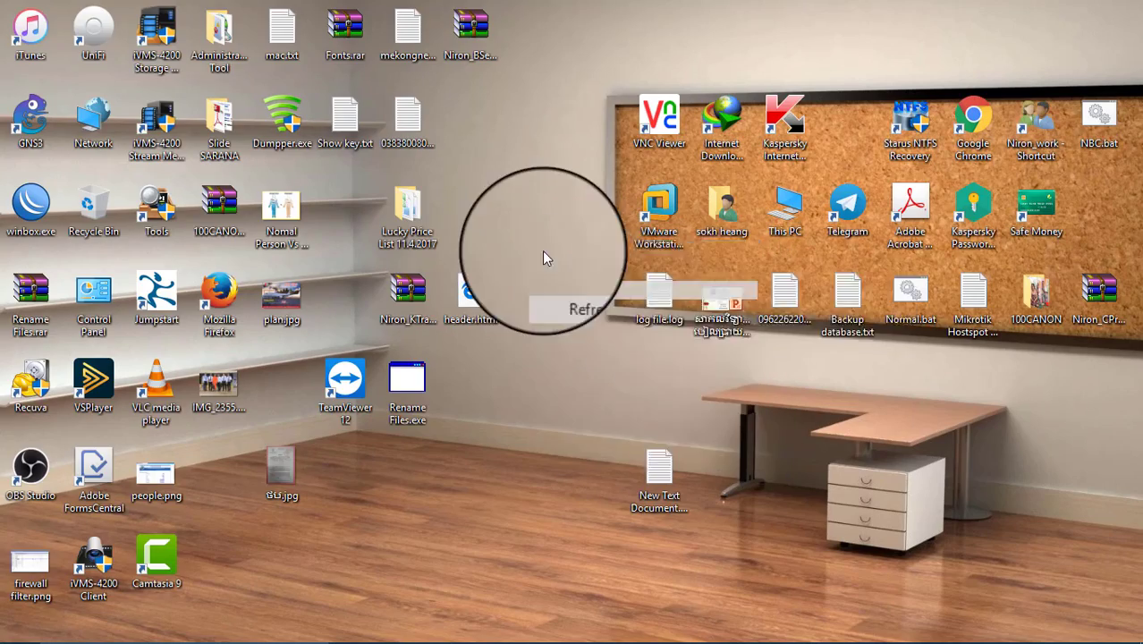
{"action": "right_click", "coordinate": [519, 212]}
{"action": "left_click", "coordinate": [554, 276]}
{"action": "right_click", "coordinate": [561, 250]}
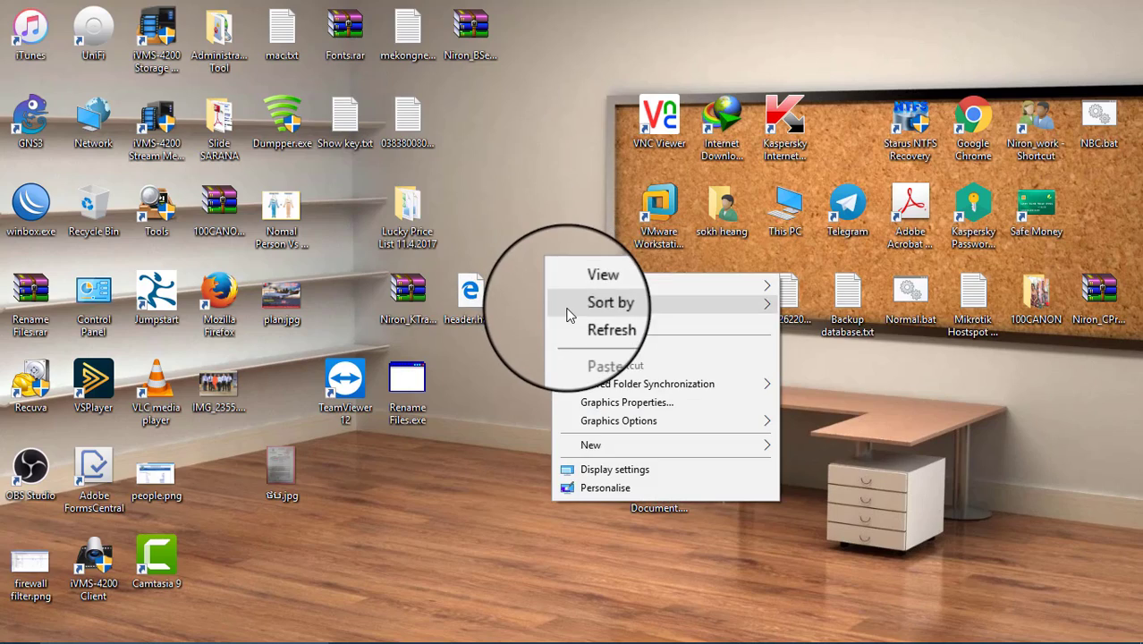
{"action": "left_click", "coordinate": [564, 325]}
{"action": "right_click", "coordinate": [520, 226]}
{"action": "left_click", "coordinate": [574, 291]}
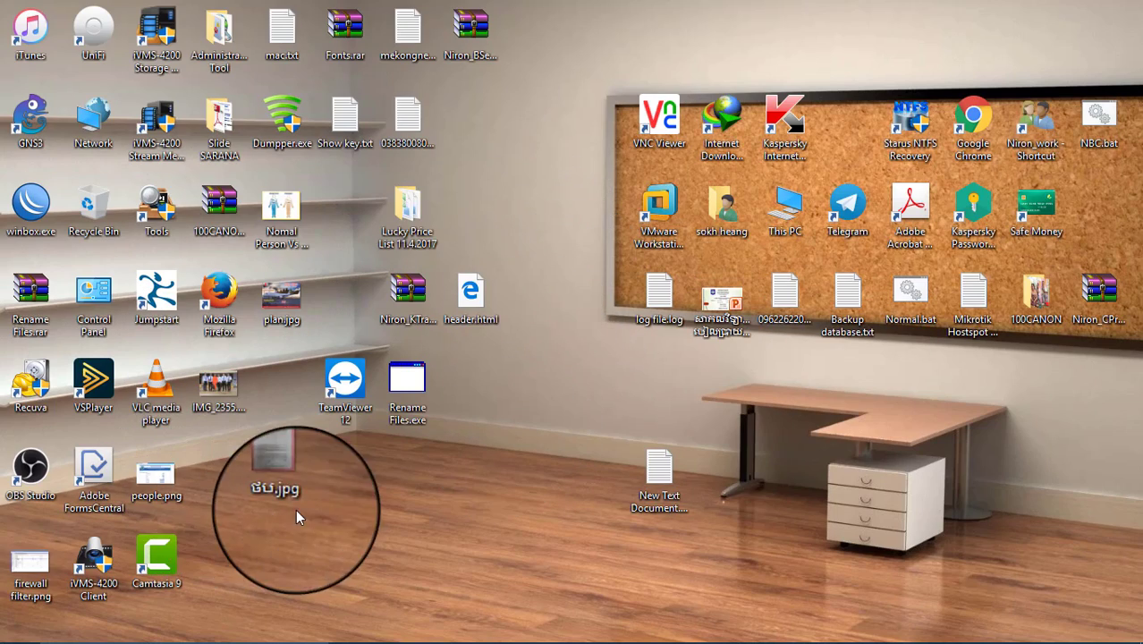
Step: Open the CorelDRAW X7_32_64_bit folder inside New Software download on the DATA (E:) drive in File Explorer
{"action": "mouse_move", "coordinate": [407, 640]}
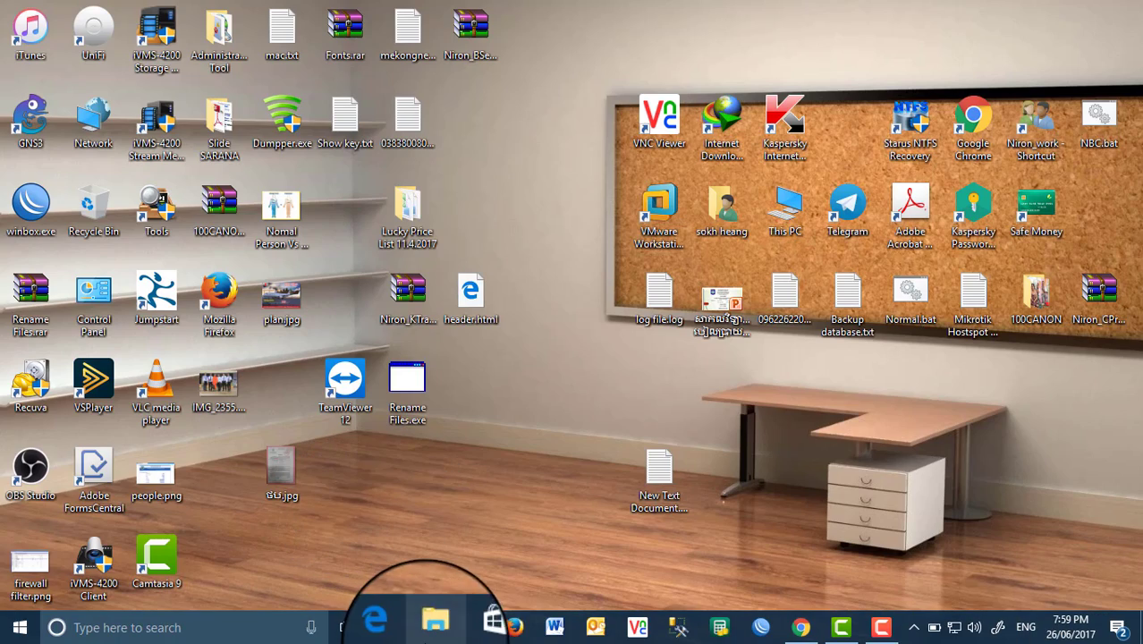
{"action": "left_click", "coordinate": [441, 629]}
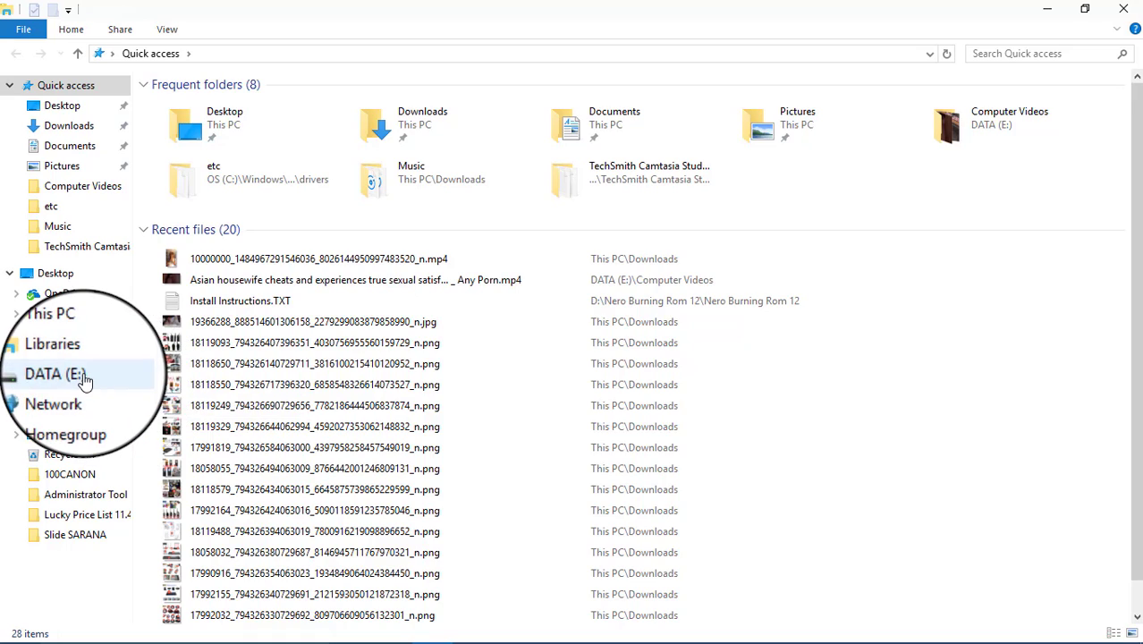
{"action": "left_click", "coordinate": [67, 373]}
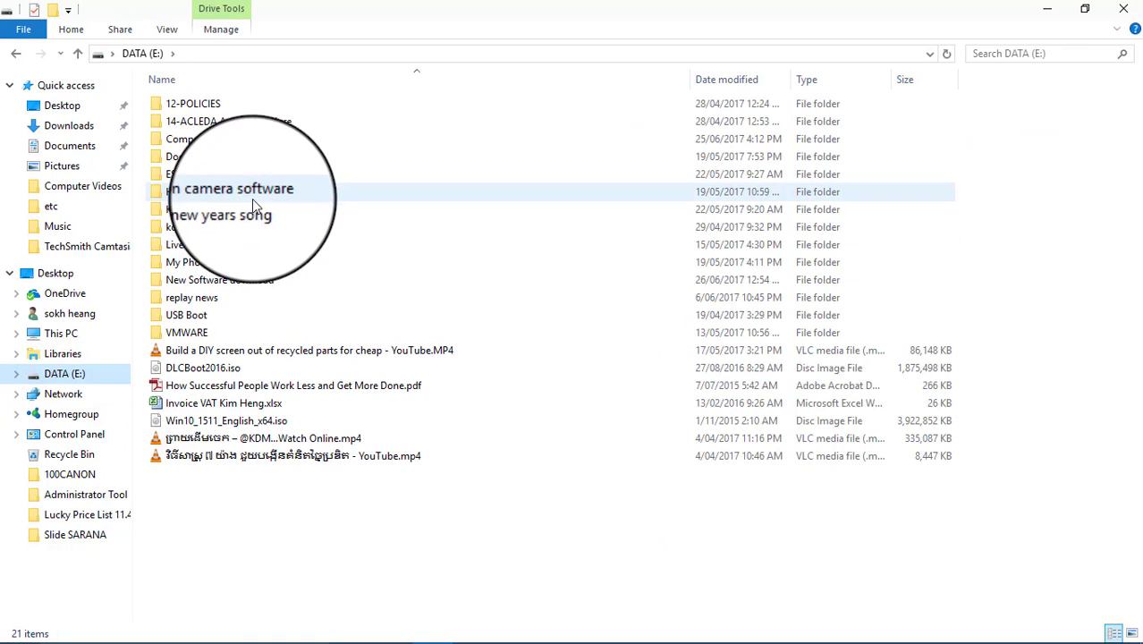
{"action": "double_click", "coordinate": [234, 281]}
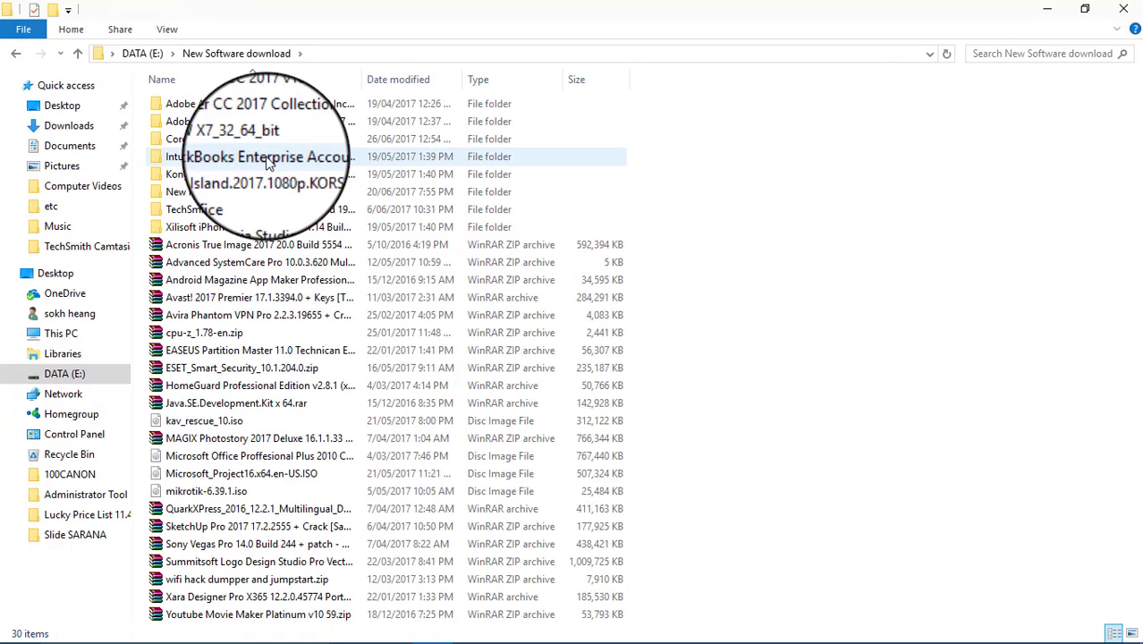
{"action": "double_click", "coordinate": [244, 139]}
{"action": "right_click", "coordinate": [264, 285]}
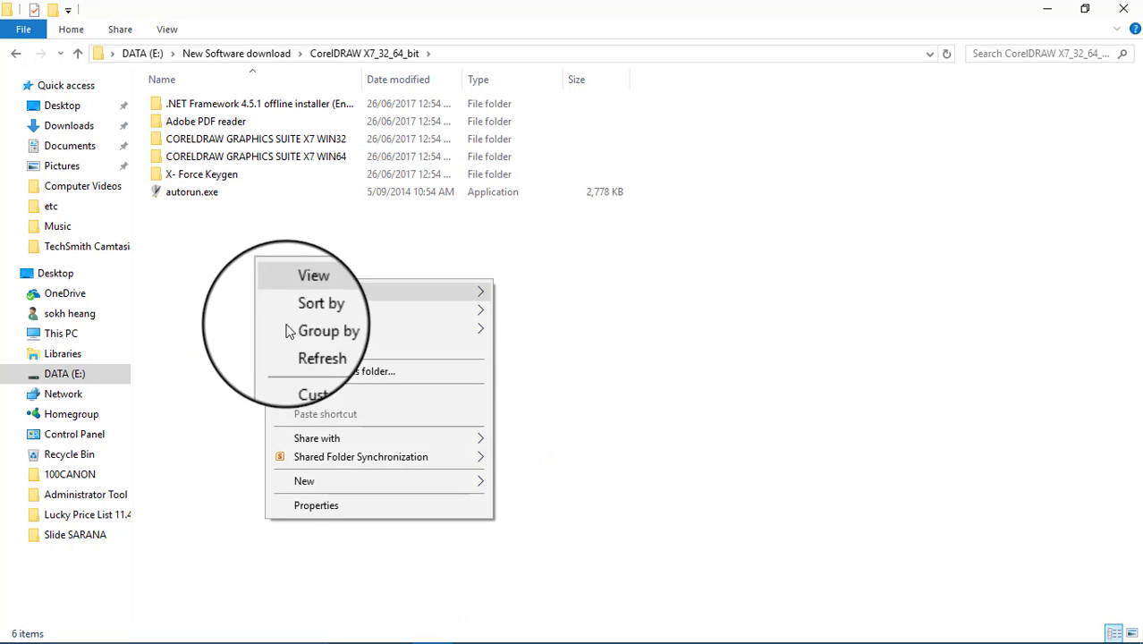
{"action": "left_click", "coordinate": [297, 344]}
{"action": "right_click", "coordinate": [315, 272]}
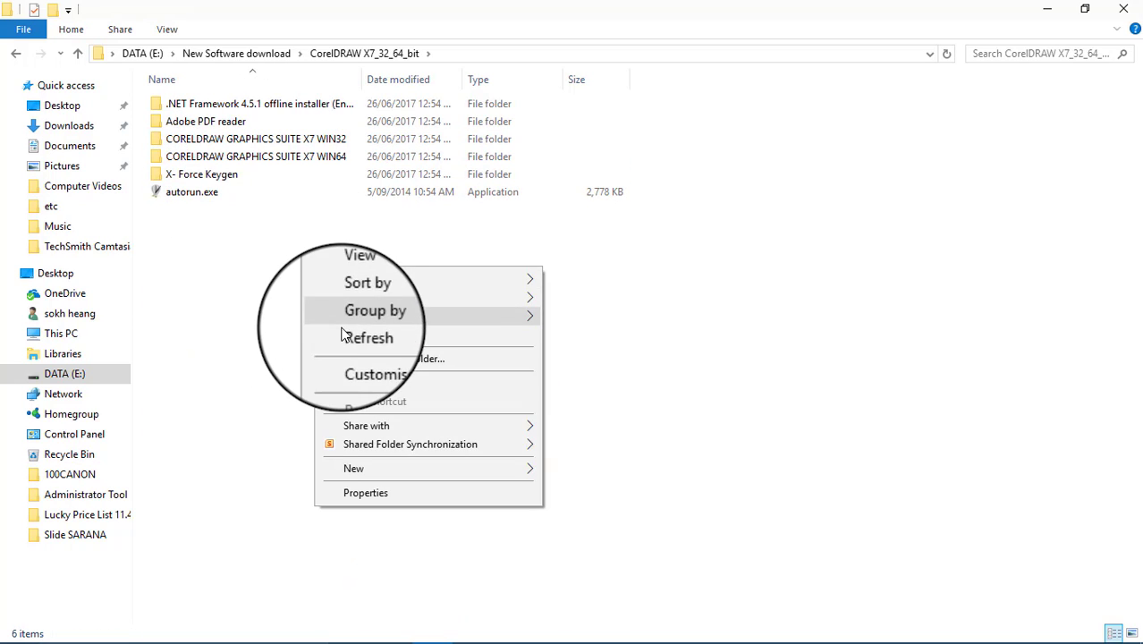
{"action": "left_click", "coordinate": [344, 332]}
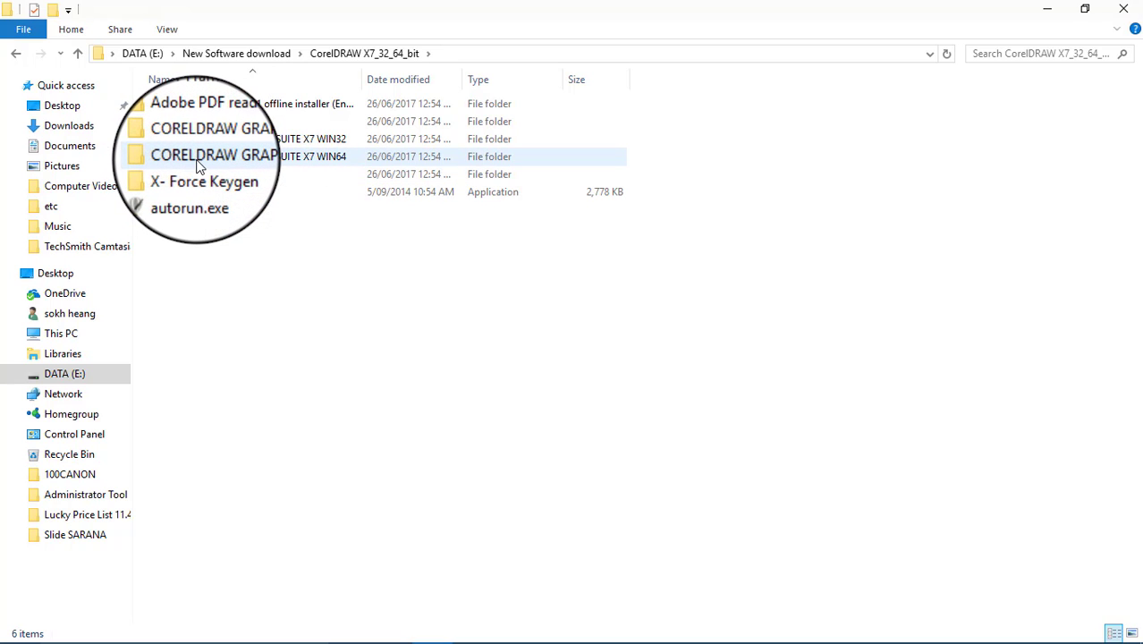
Step: Open the CORELDRAW GRAPHICS SUITE X7 WIN64 folder and launch the 64-bit CorelDRAW Graphics Suite X7 installer
{"action": "left_click", "coordinate": [312, 158]}
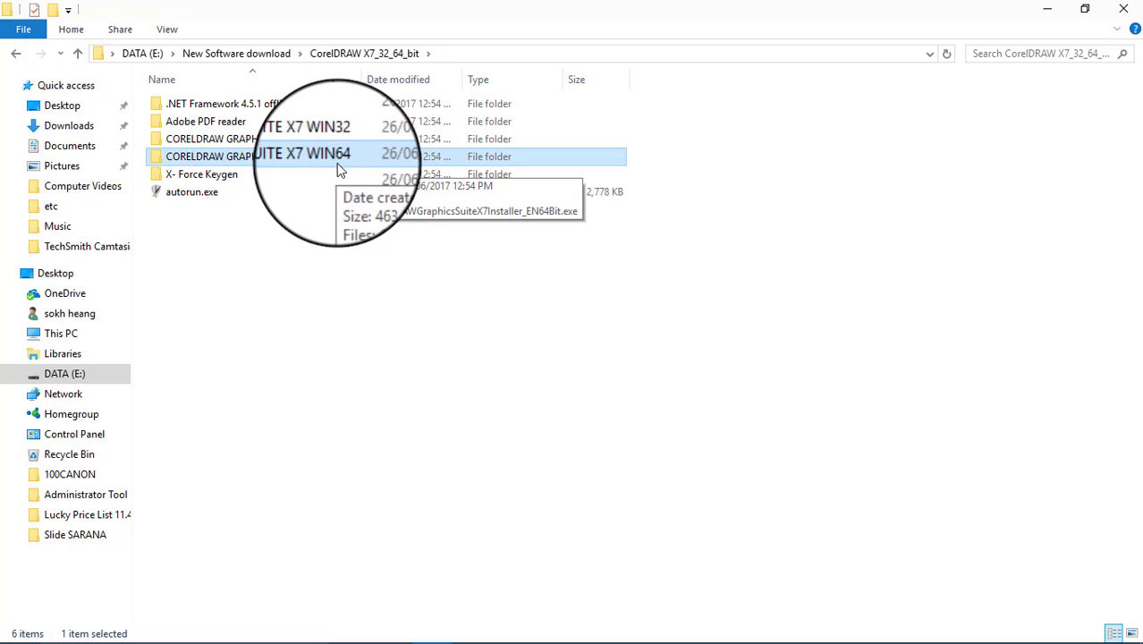
{"action": "left_click_drag", "start_coordinate": [366, 79], "coordinate": [497, 81]}
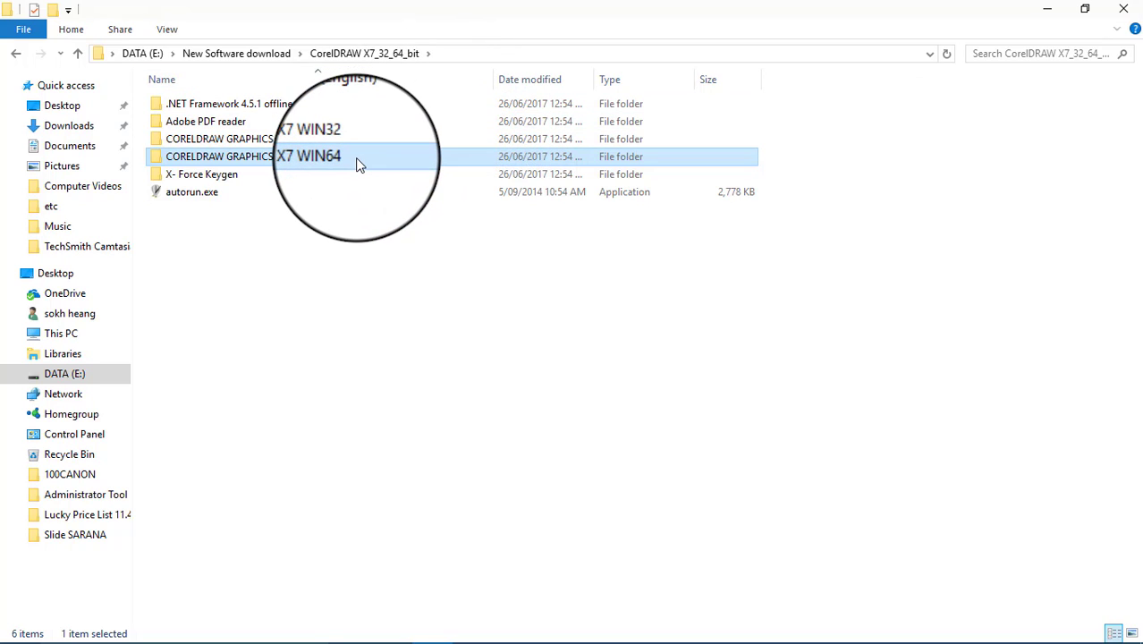
{"action": "mouse_move", "coordinate": [356, 159]}
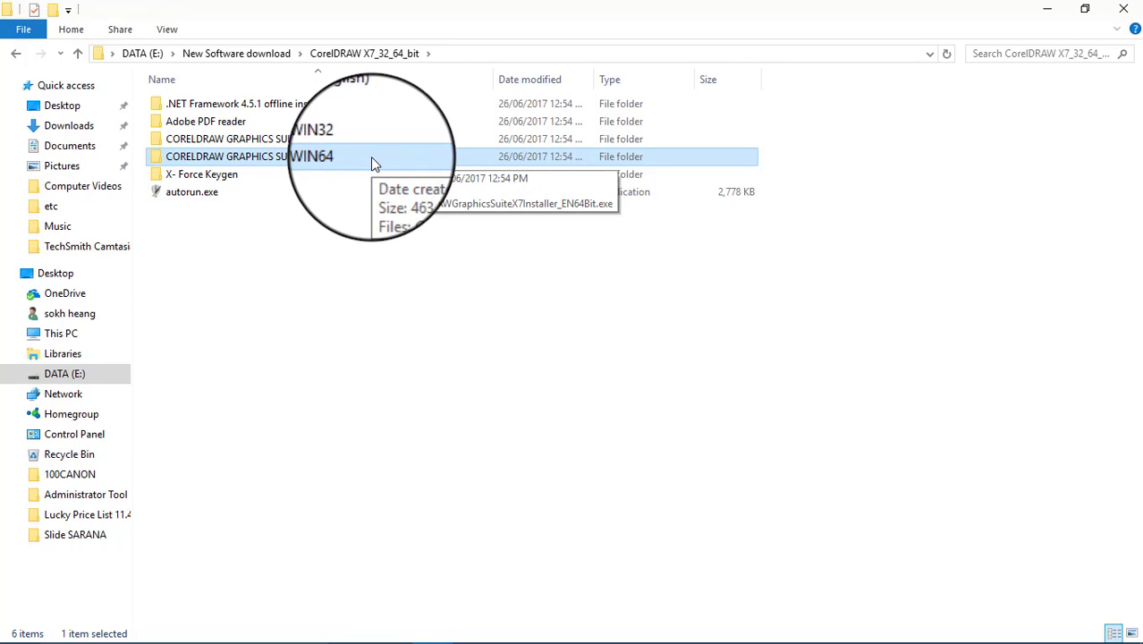
{"action": "left_click", "coordinate": [374, 143]}
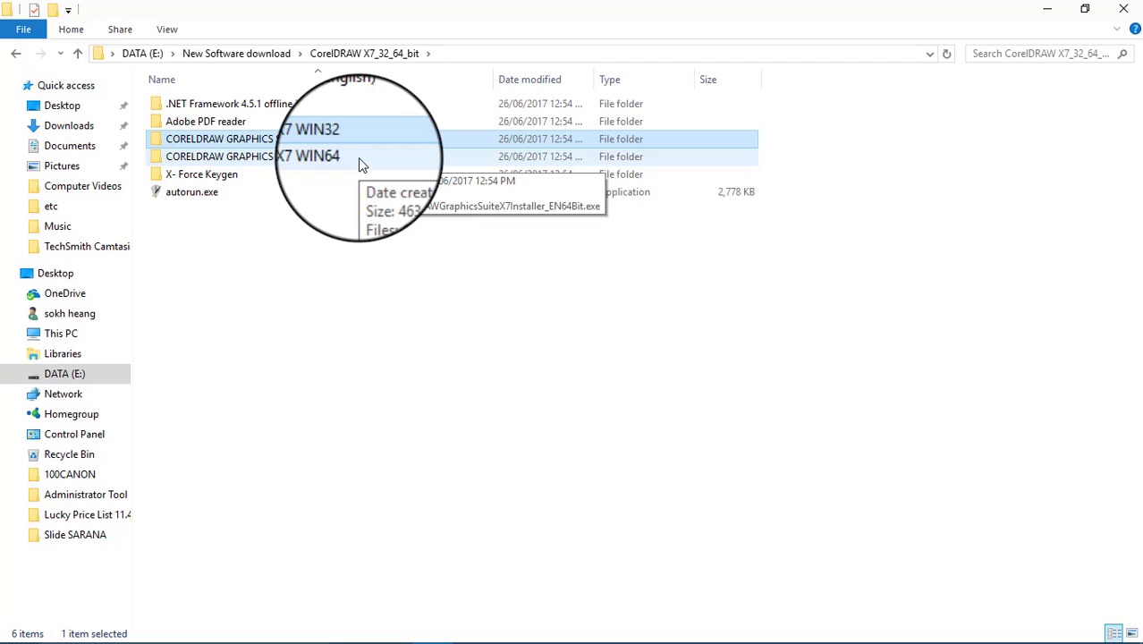
{"action": "double_click", "coordinate": [359, 163]}
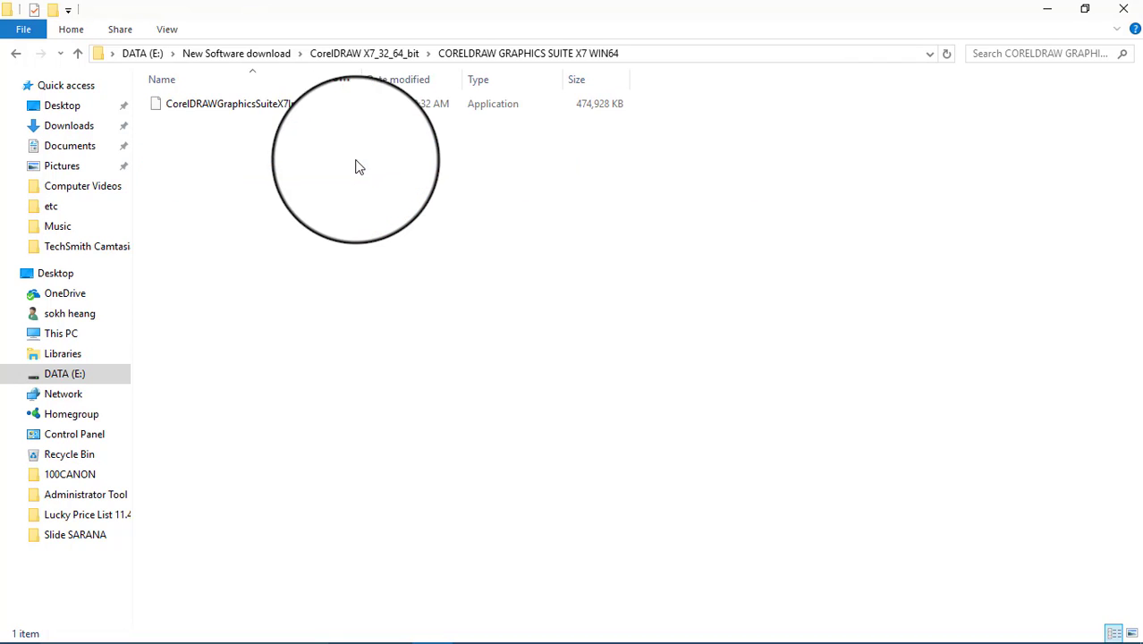
{"action": "left_click", "coordinate": [277, 109]}
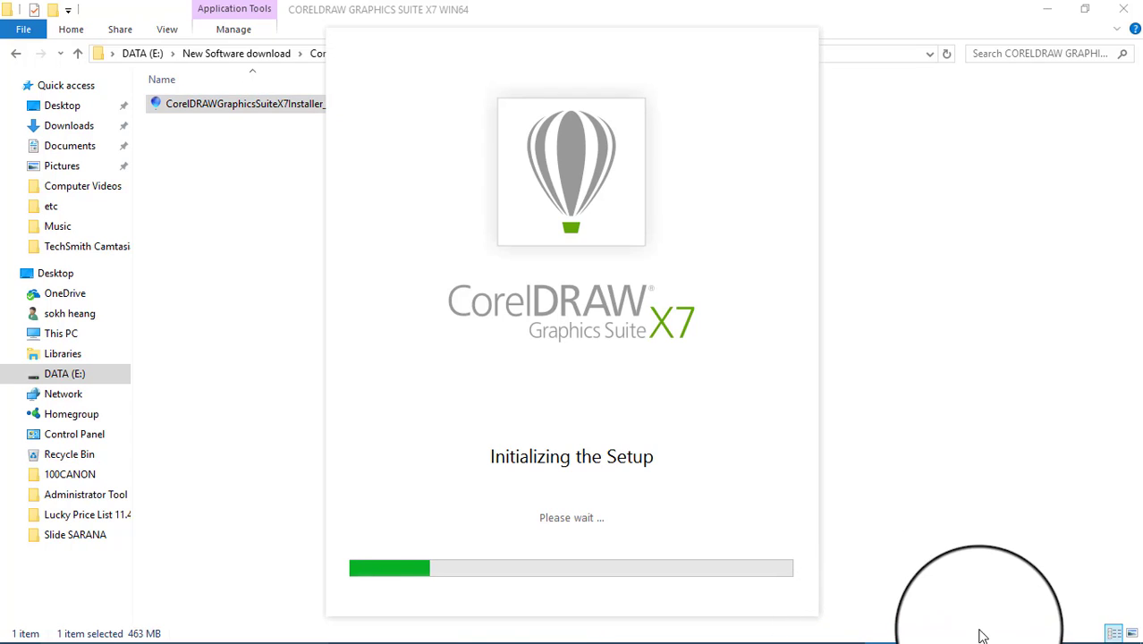
{"action": "mouse_move", "coordinate": [957, 634]}
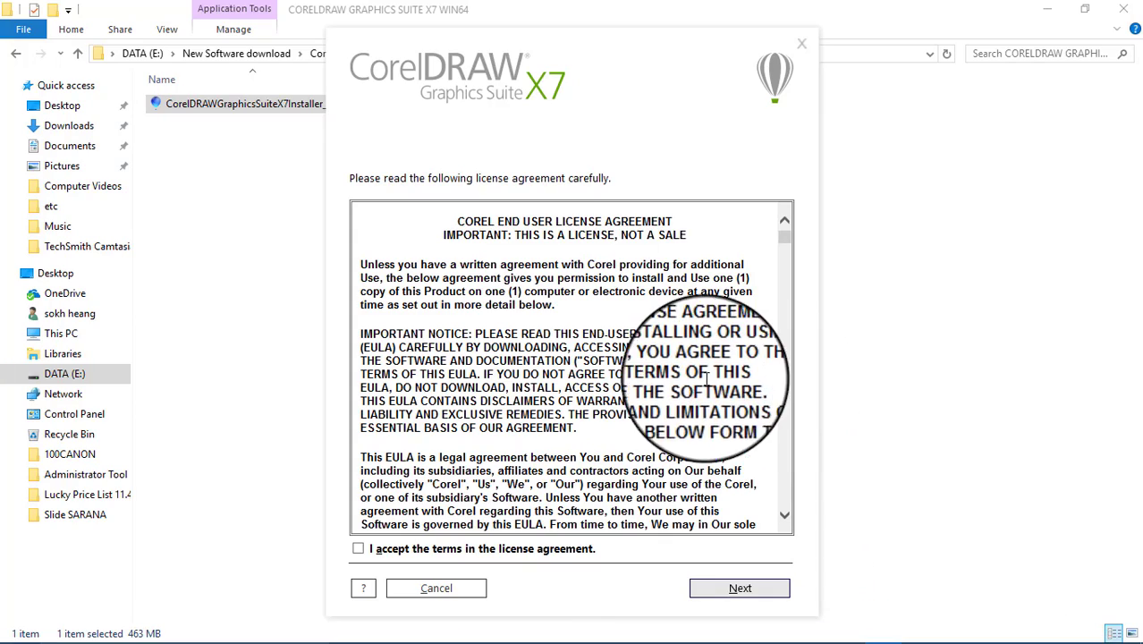
Step: Read through the Corel end user license agreement from its opening notice to the student and home edition addendum
{"action": "scroll", "coordinate": [689, 246], "scroll_direction": "down", "scroll_amount": 10}
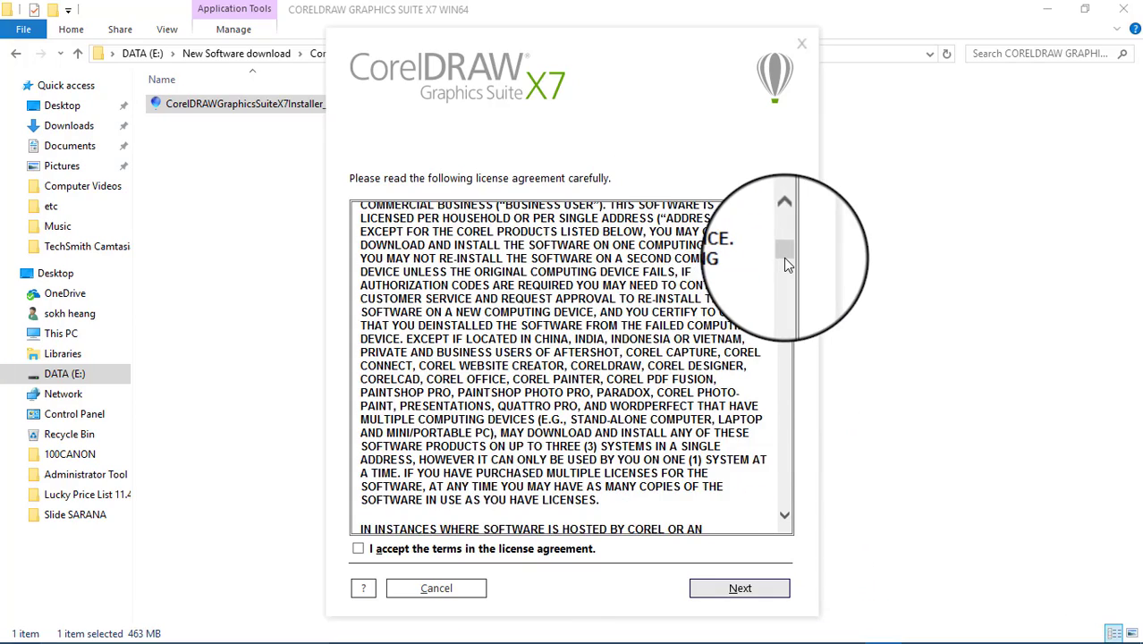
{"action": "left_click_drag", "start_coordinate": [784, 257], "coordinate": [787, 224]}
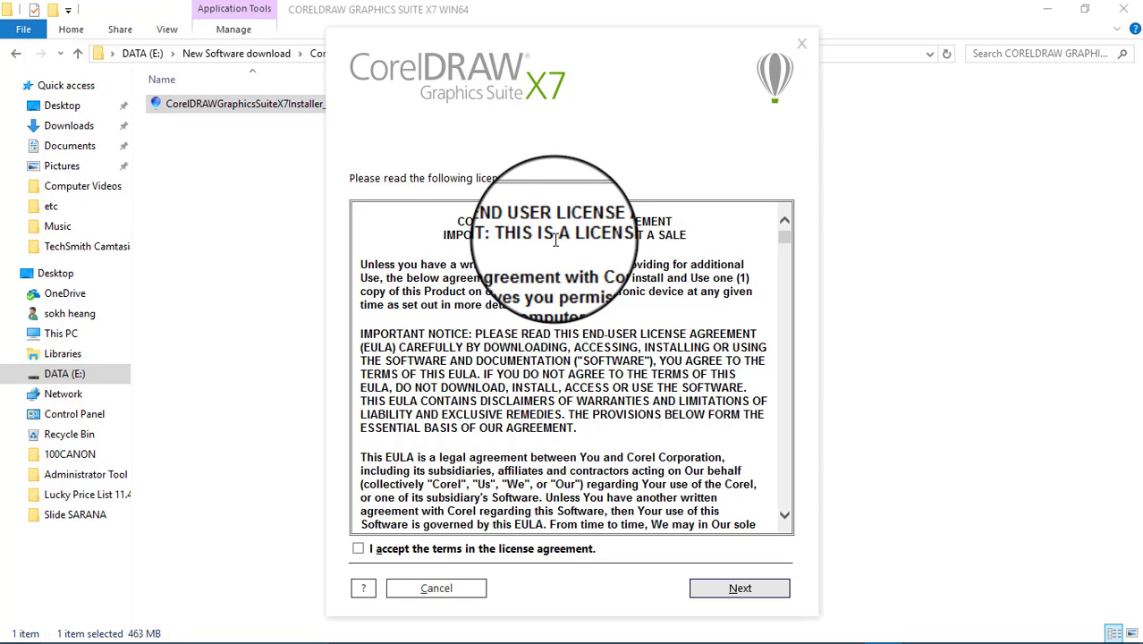
{"action": "left_click_drag", "start_coordinate": [500, 266], "coordinate": [637, 380]}
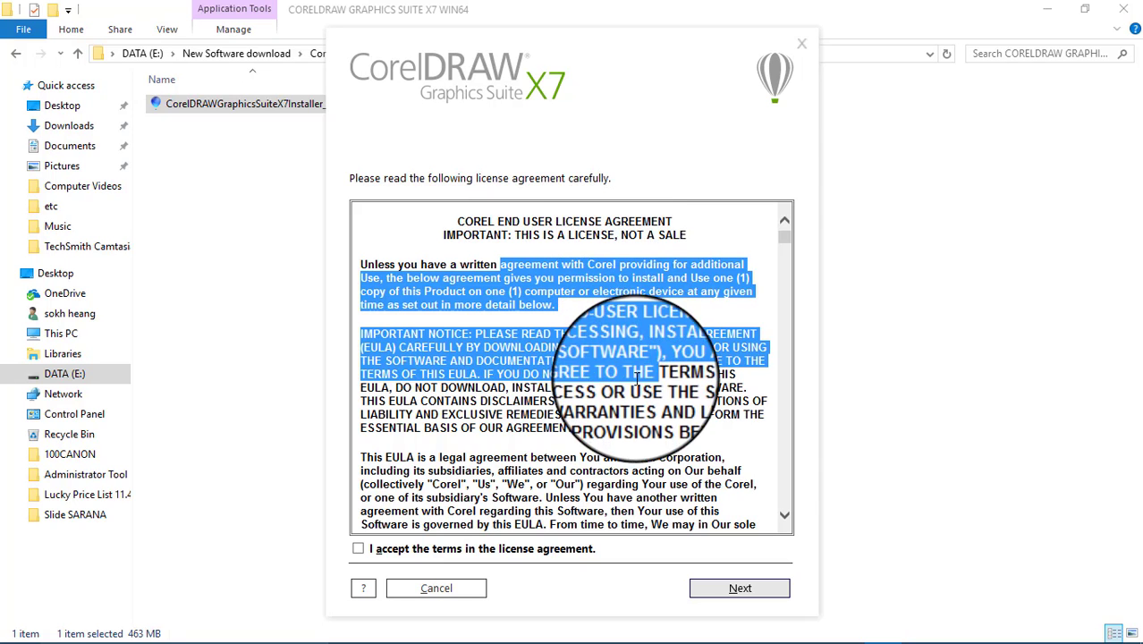
{"action": "left_click", "coordinate": [636, 377]}
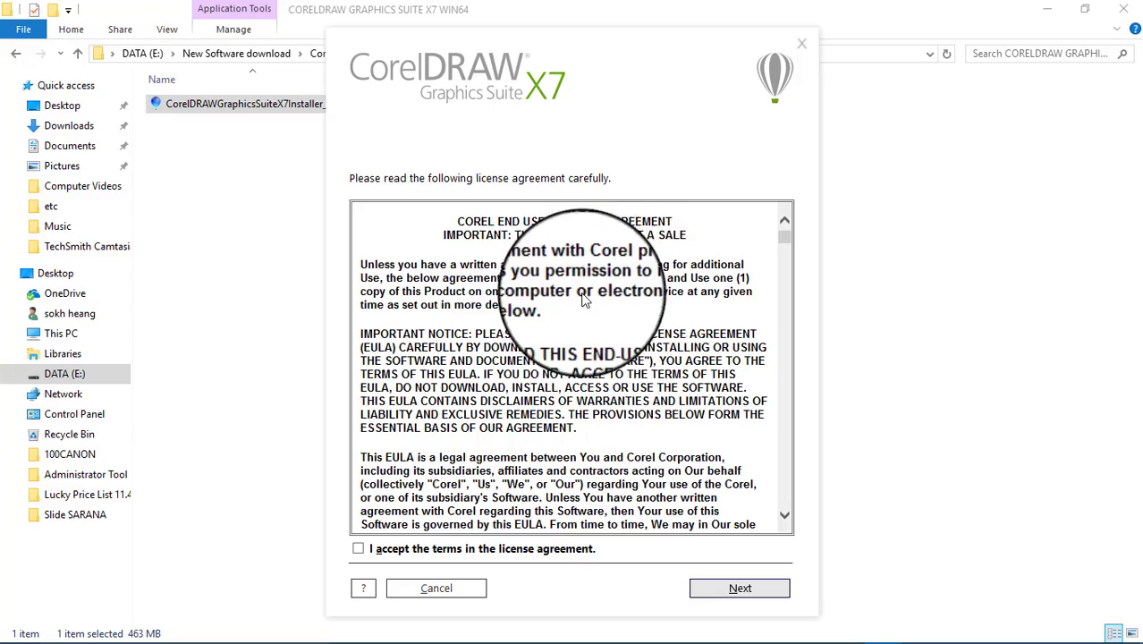
{"action": "scroll", "coordinate": [583, 302], "scroll_direction": "down", "scroll_amount": 20}
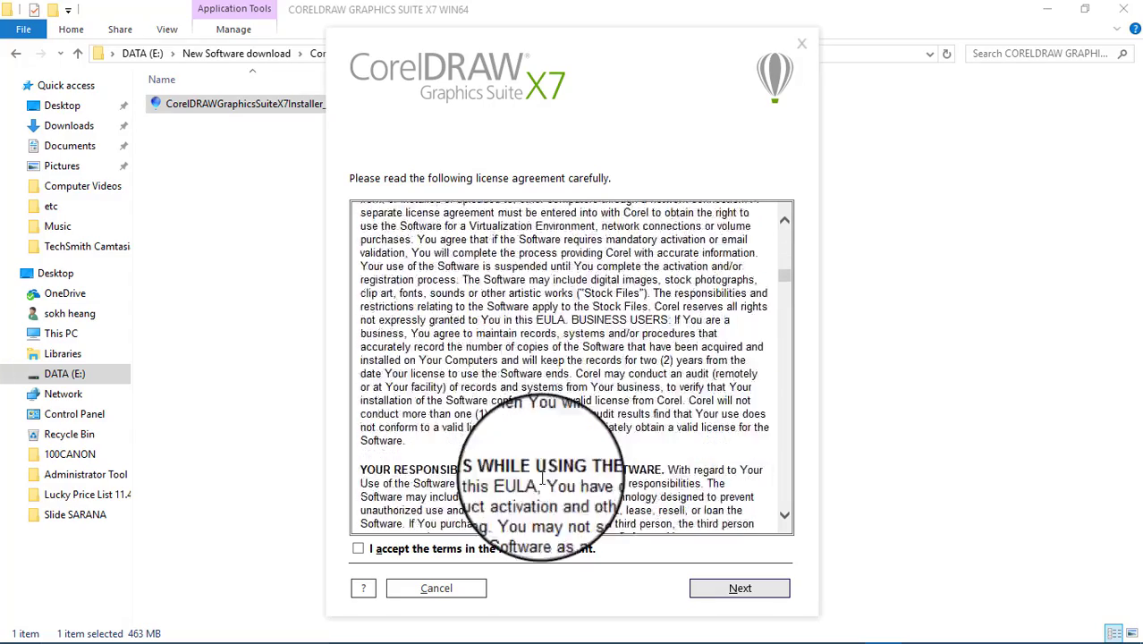
{"action": "scroll", "coordinate": [541, 479], "scroll_direction": "down", "scroll_amount": 20}
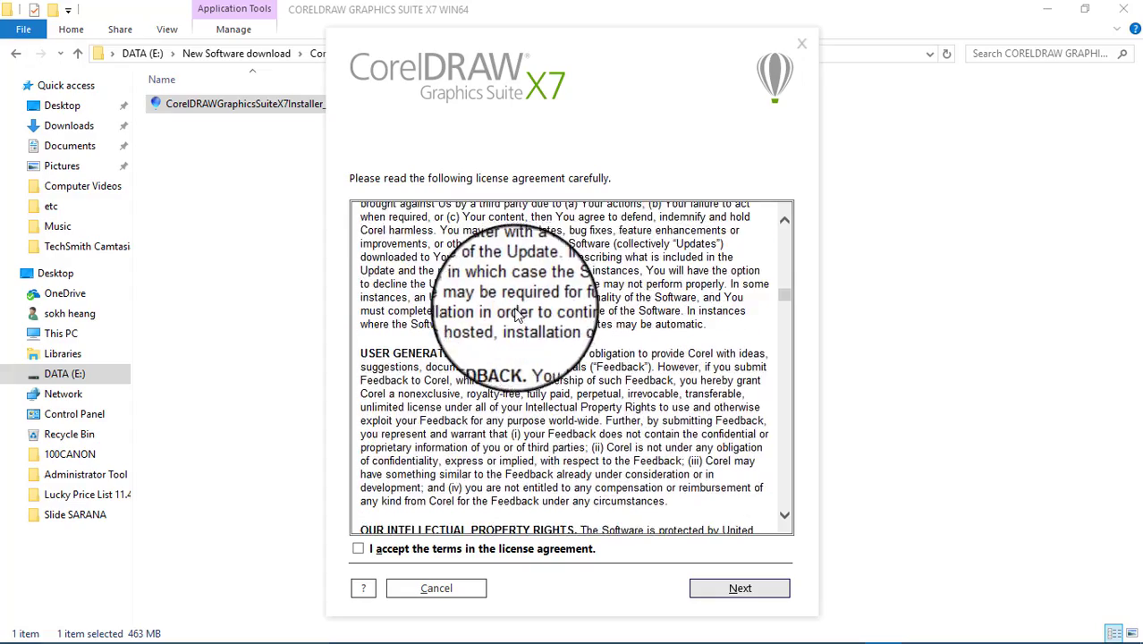
{"action": "scroll", "coordinate": [516, 315], "scroll_direction": "down", "scroll_amount": 20}
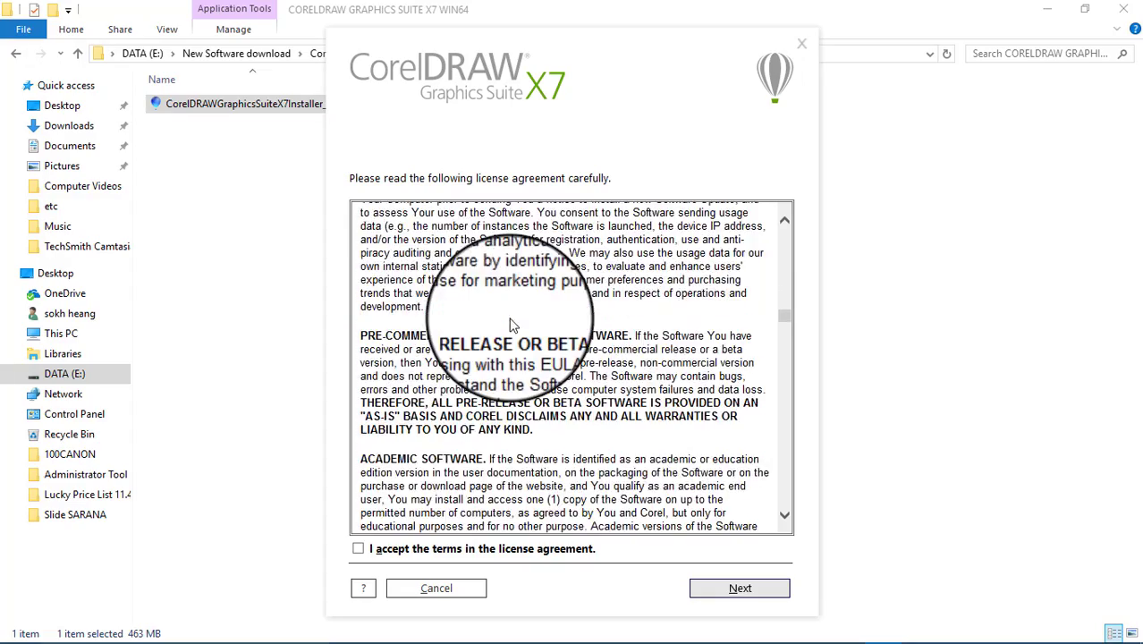
{"action": "scroll", "coordinate": [513, 325], "scroll_direction": "down", "scroll_amount": 15}
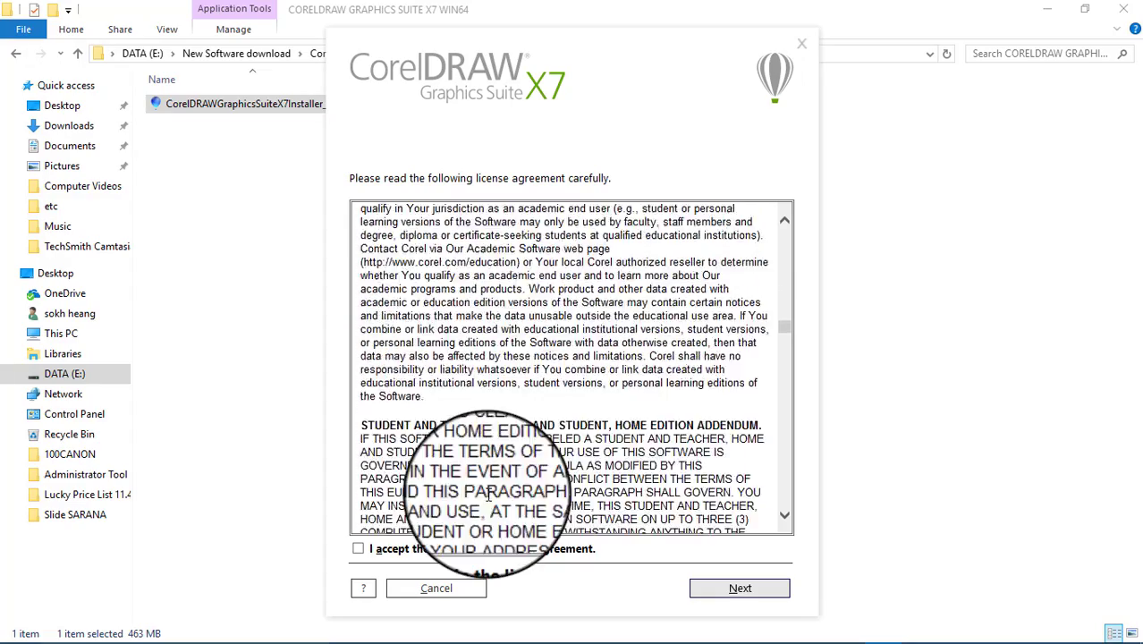
{"action": "scroll", "coordinate": [488, 496], "scroll_direction": "down", "scroll_amount": 5}
Step: Accept the license agreement terms and choose the option of having a serial number or subscription code
{"action": "left_click", "coordinate": [358, 549]}
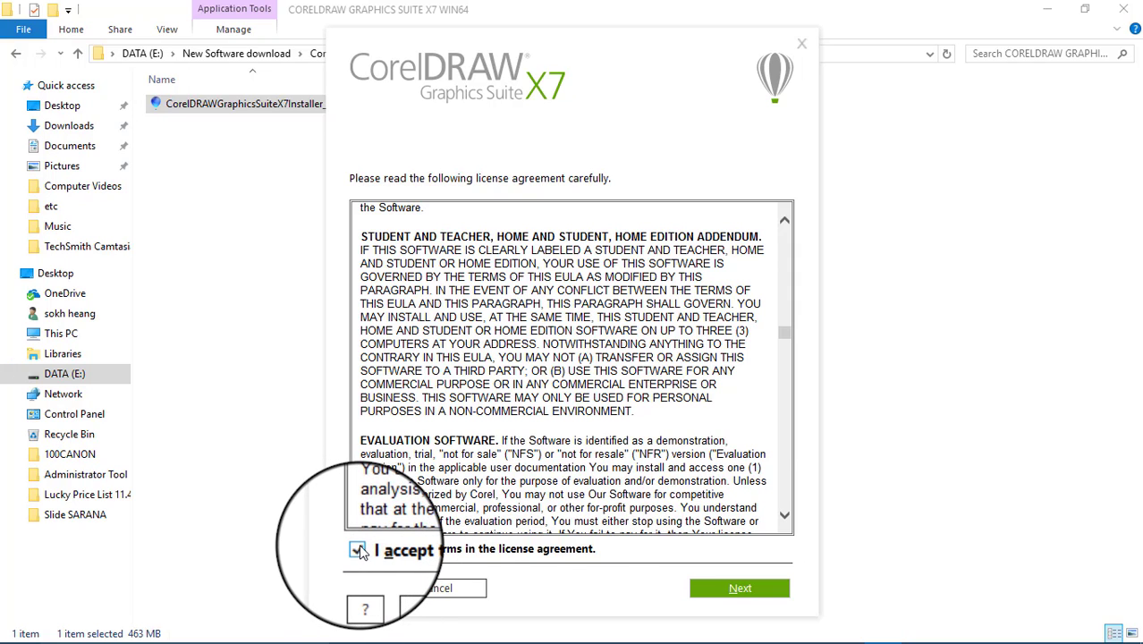
{"action": "left_click", "coordinate": [740, 589]}
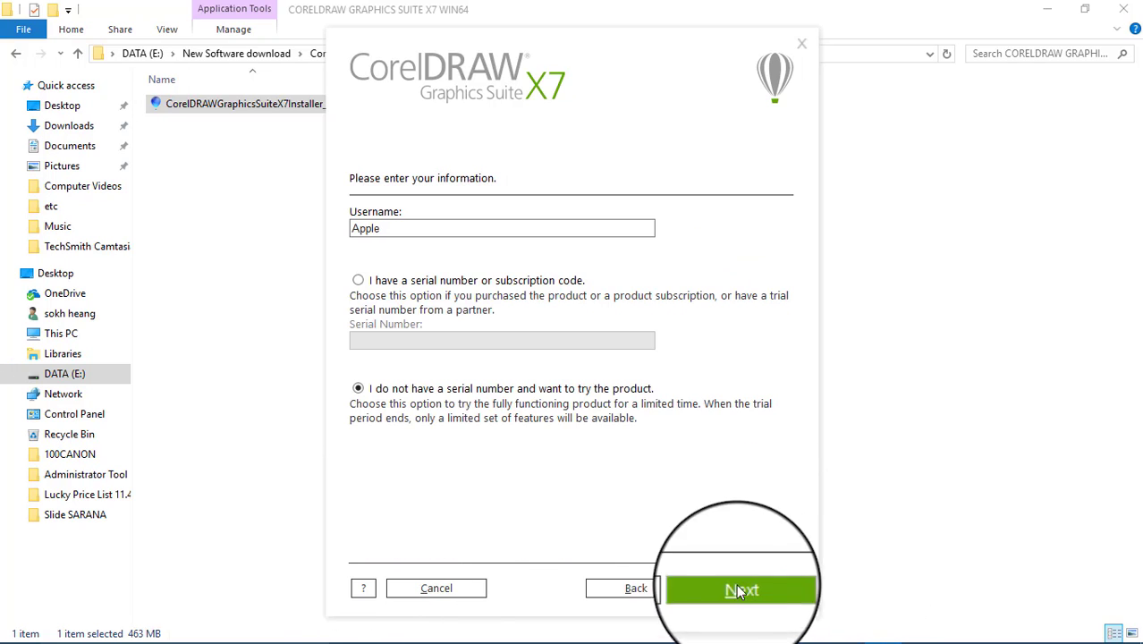
{"action": "left_click", "coordinate": [357, 280]}
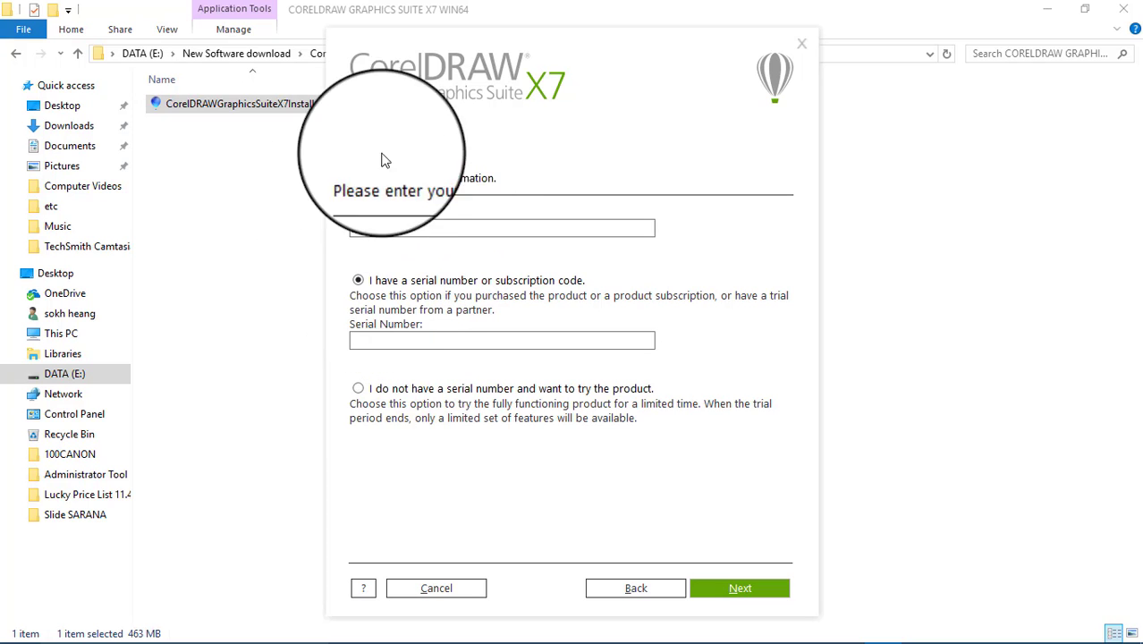
Step: Open the X- Force Keygen folder inside CorelDRAW X7_32_64_bit and launch Keygen.exe
{"action": "left_click", "coordinate": [16, 56]}
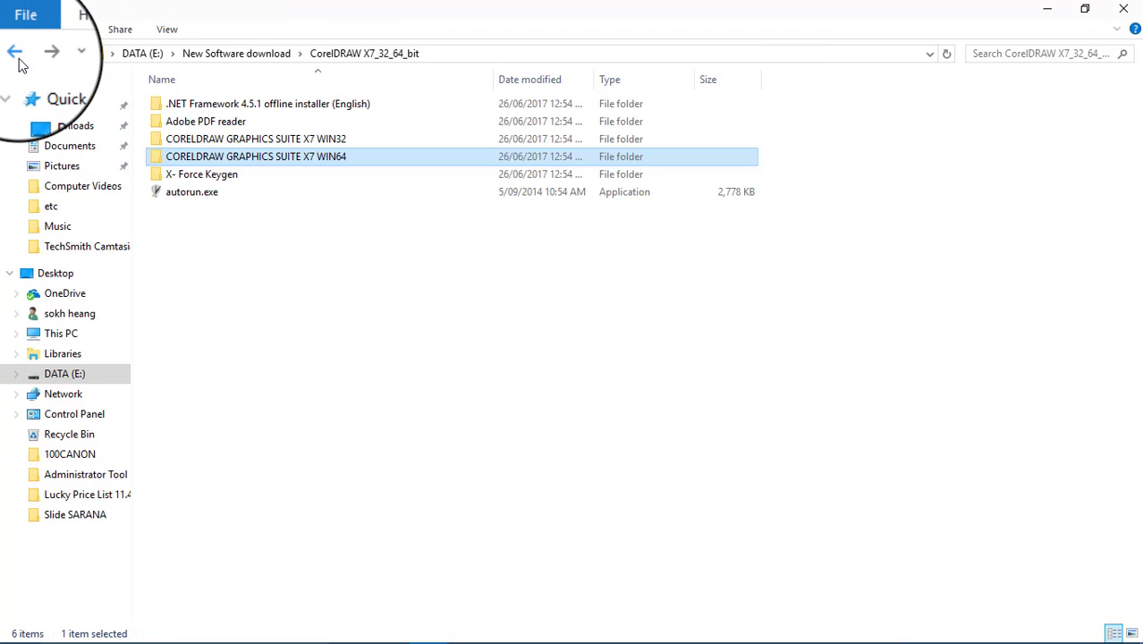
{"action": "left_click", "coordinate": [216, 177]}
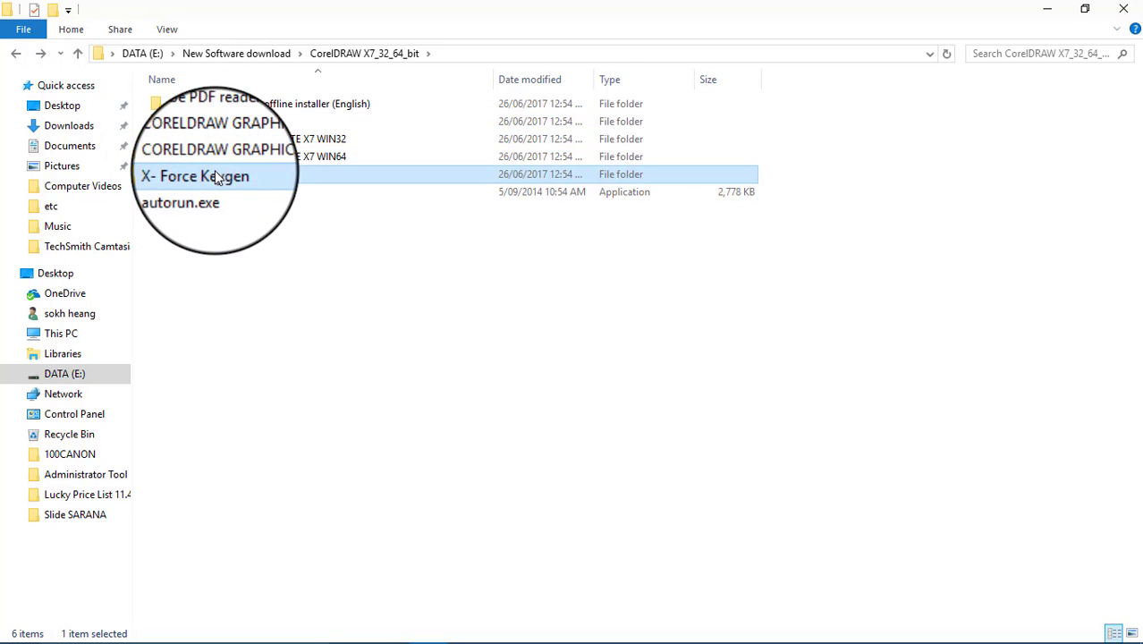
{"action": "double_click", "coordinate": [228, 175]}
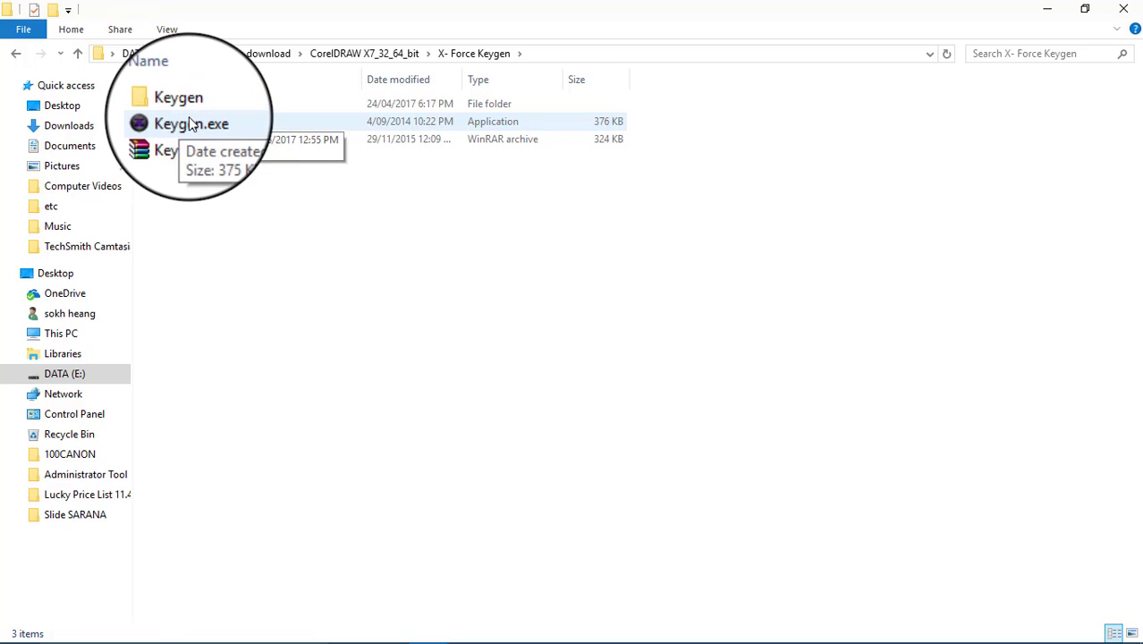
{"action": "left_click", "coordinate": [191, 124]}
{"action": "right_click", "coordinate": [191, 125]}
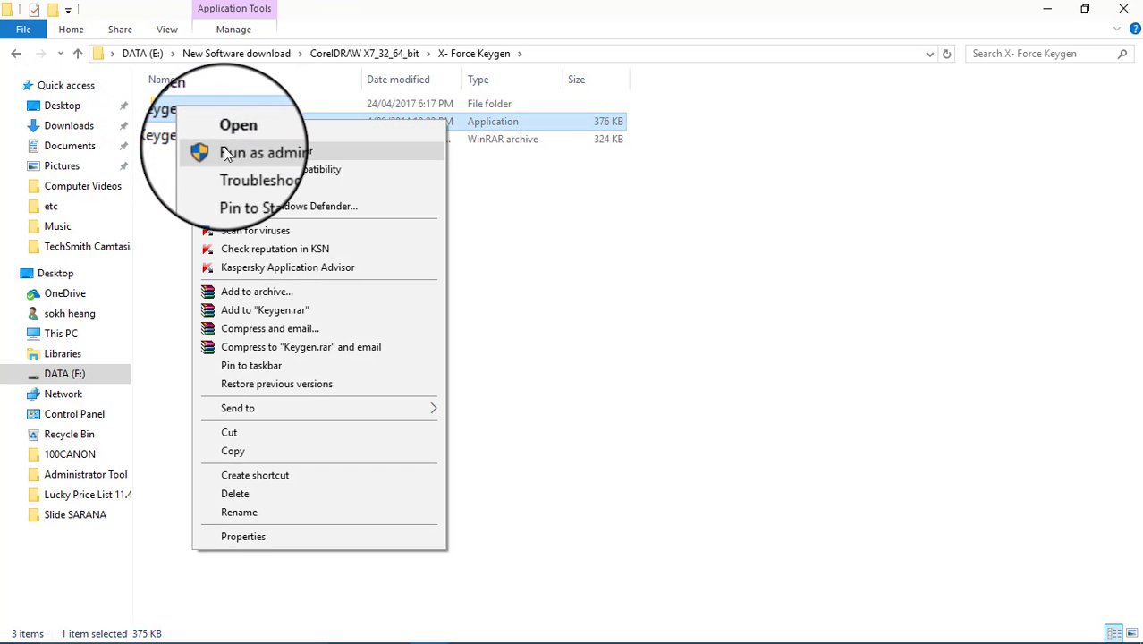
{"action": "left_click", "coordinate": [228, 132]}
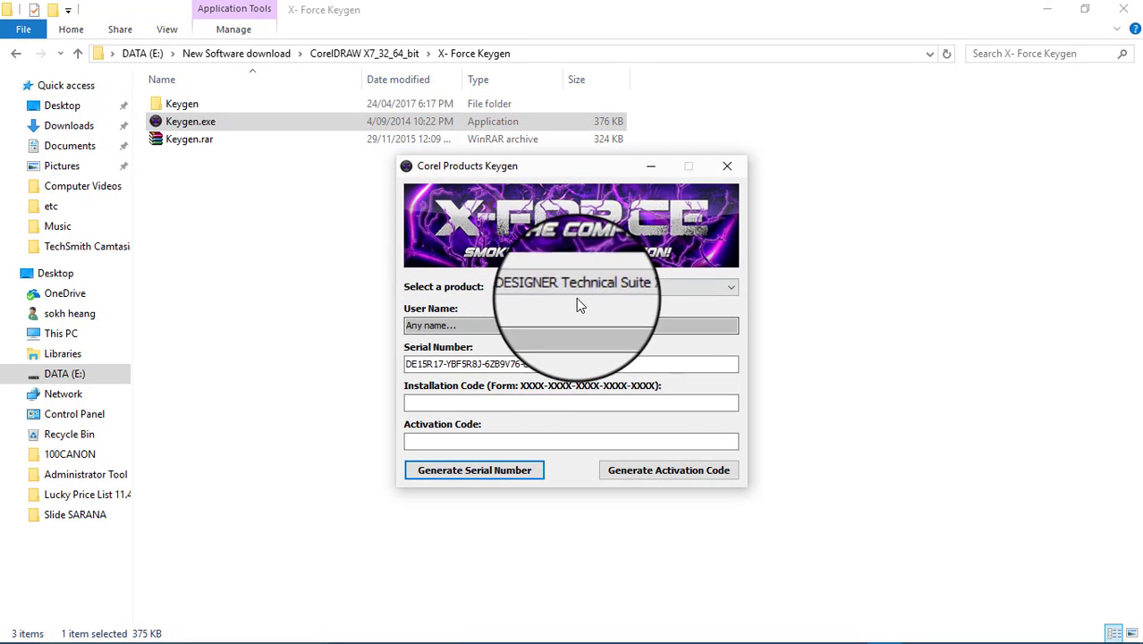
Step: Select CorelDRAW Graphics Suite X7 as the keygen product and generate a new serial number
{"action": "left_click", "coordinate": [626, 287]}
{"action": "left_click", "coordinate": [650, 284]}
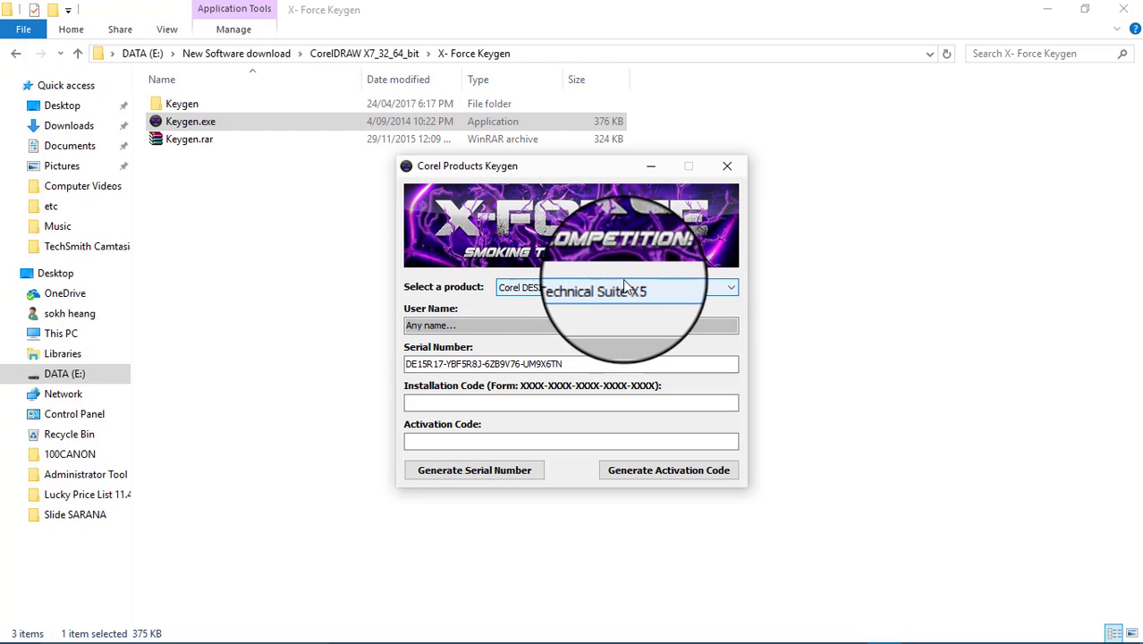
{"action": "left_click", "coordinate": [651, 289]}
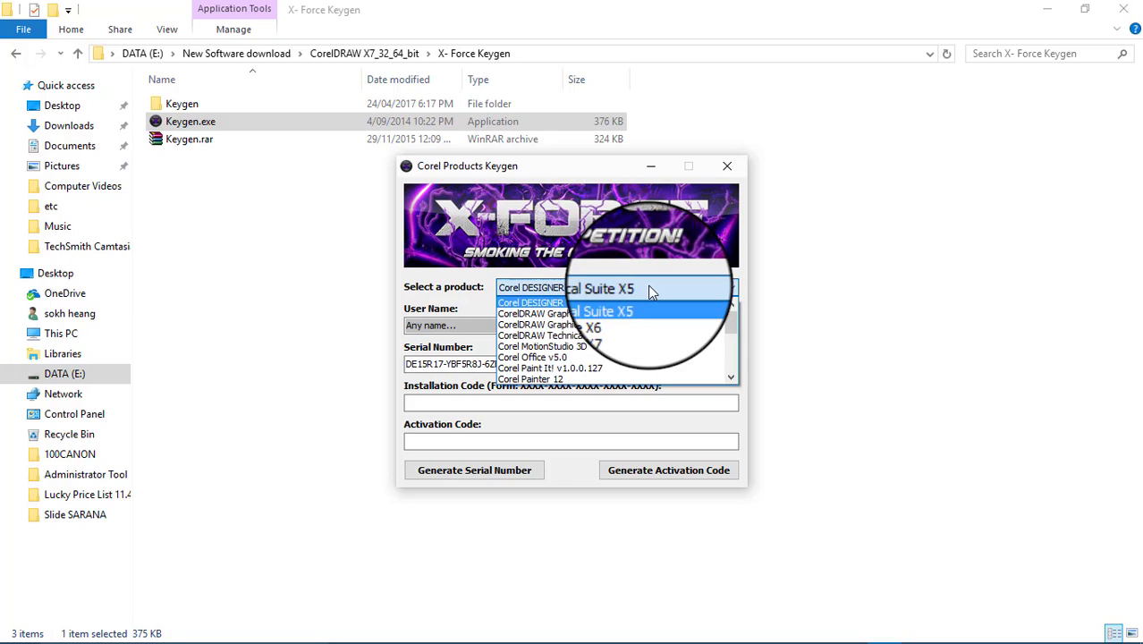
{"action": "left_click", "coordinate": [627, 328]}
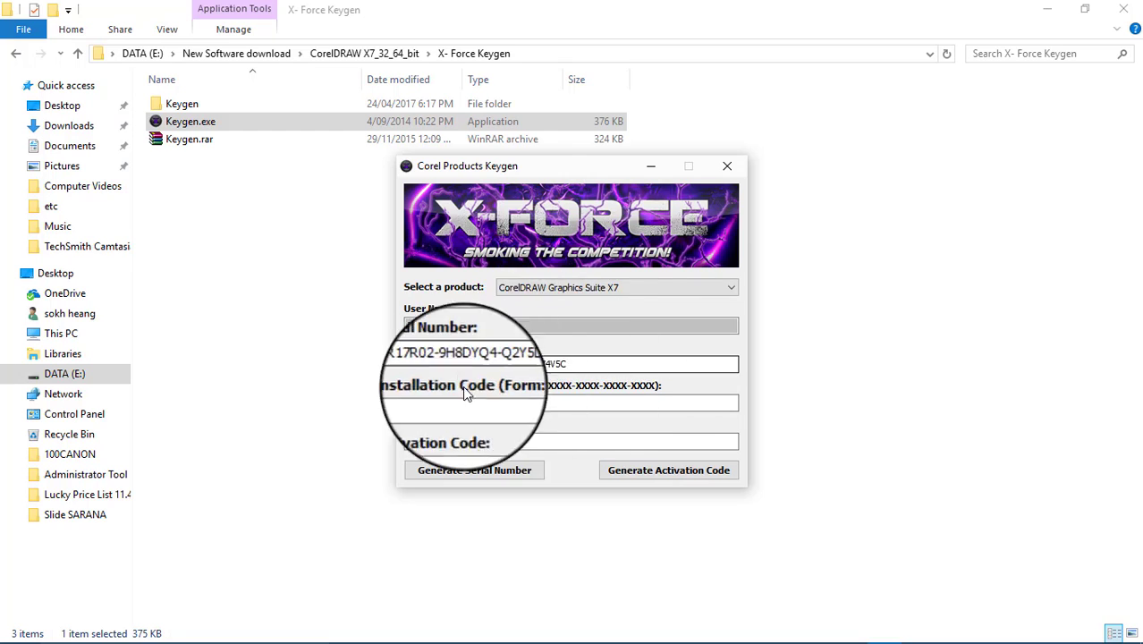
{"action": "left_click", "coordinate": [495, 472]}
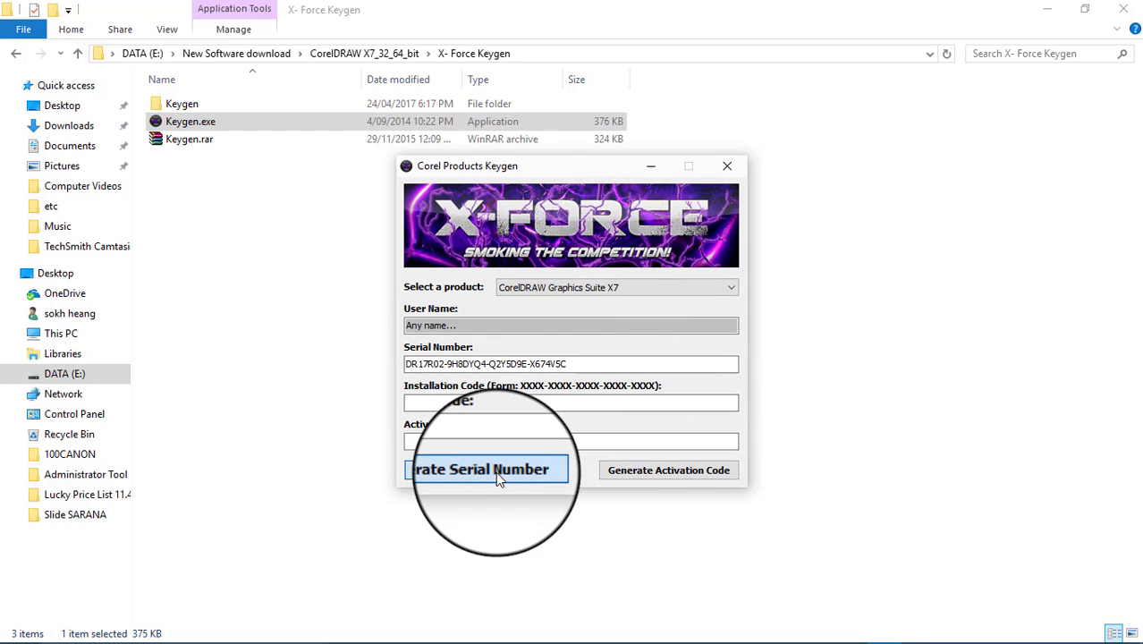
{"action": "left_click", "coordinate": [495, 471]}
{"action": "left_click", "coordinate": [495, 472]}
{"action": "left_click", "coordinate": [496, 471]}
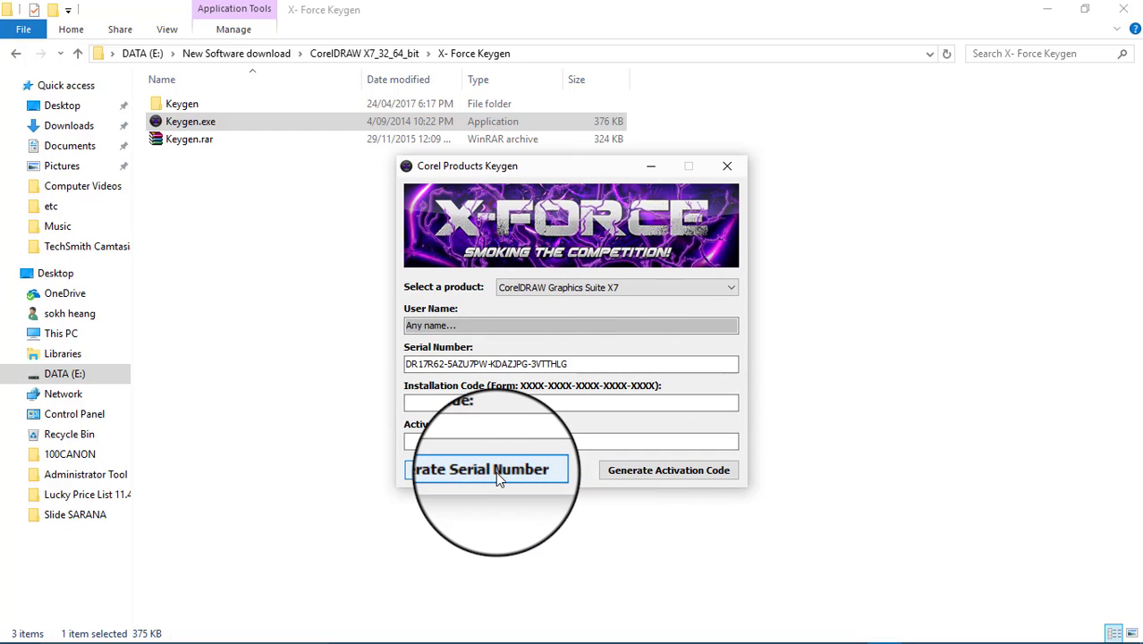
Step: Copy the entire generated serial number from the keygen
{"action": "left_click_drag", "start_coordinate": [569, 365], "coordinate": [402, 364]}
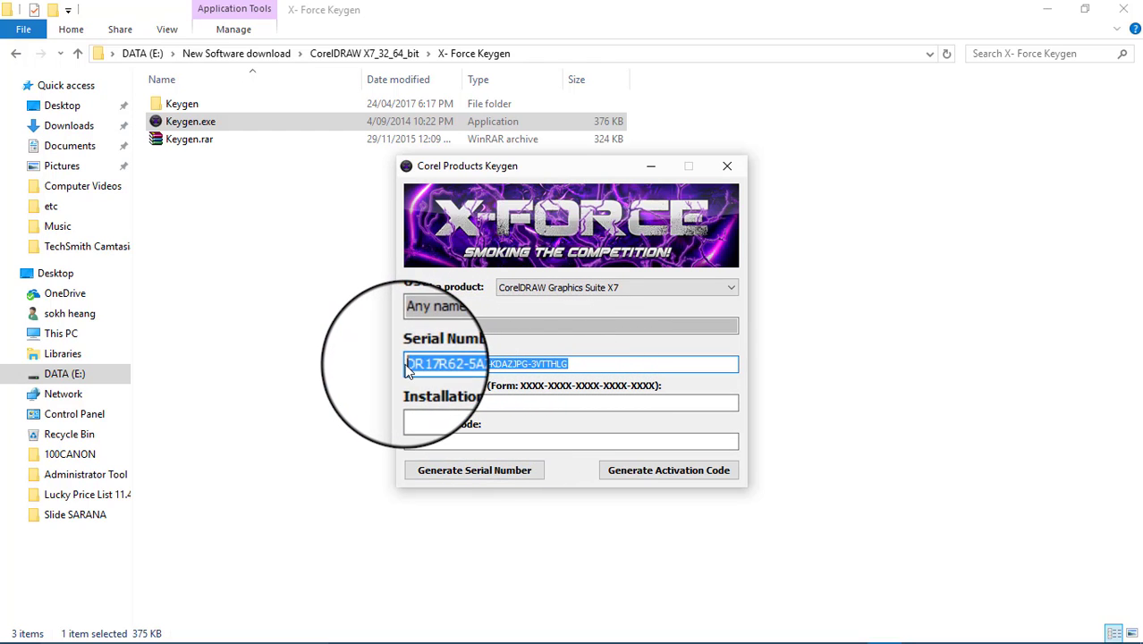
{"action": "right_click", "coordinate": [414, 365]}
{"action": "left_click", "coordinate": [455, 426]}
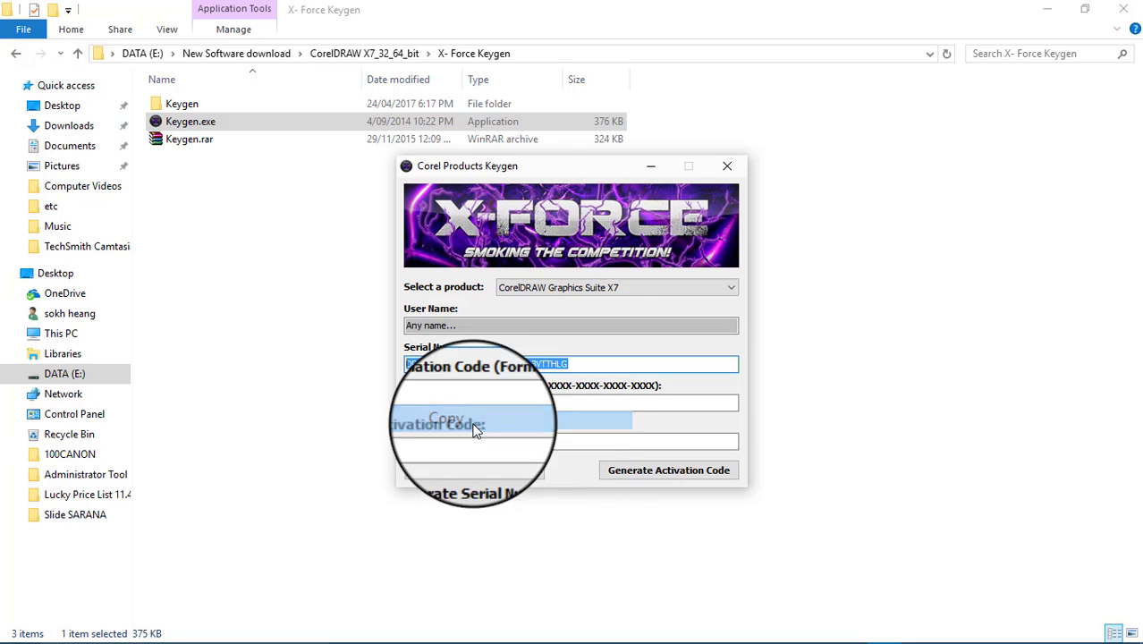
{"action": "right_click", "coordinate": [548, 365]}
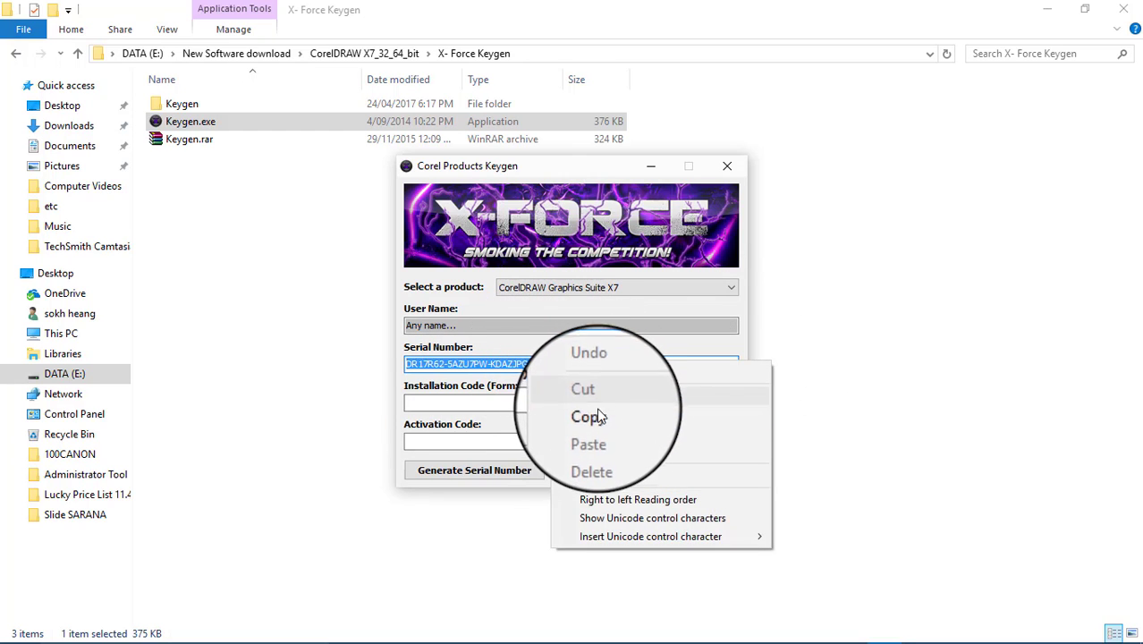
{"action": "left_click", "coordinate": [581, 425]}
Step: Return to the CorelDRAW installer, enter the username Apple, paste the serial number and continue to the installation options
{"action": "left_click", "coordinate": [326, 335]}
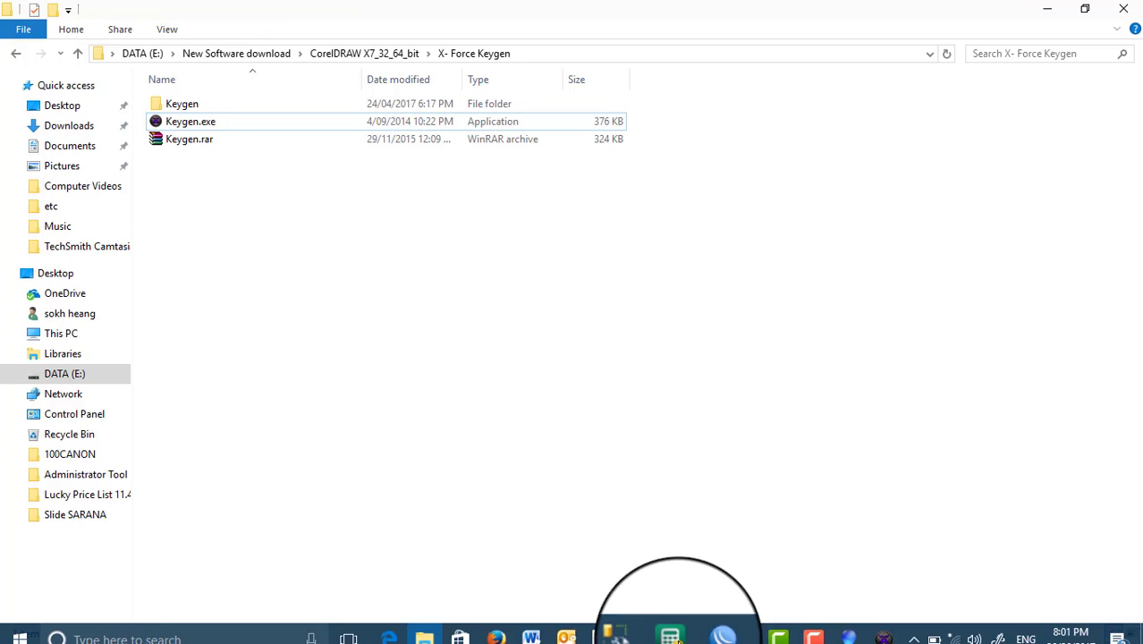
{"action": "mouse_move", "coordinate": [807, 633]}
{"action": "left_click", "coordinate": [870, 627]}
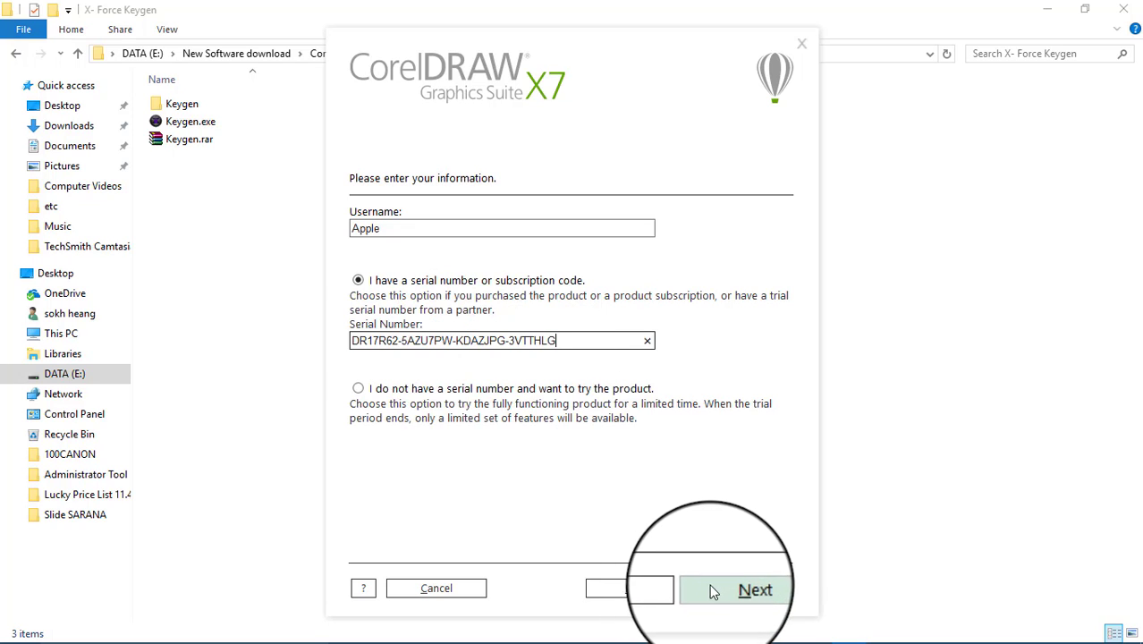
{"action": "left_click", "coordinate": [741, 590]}
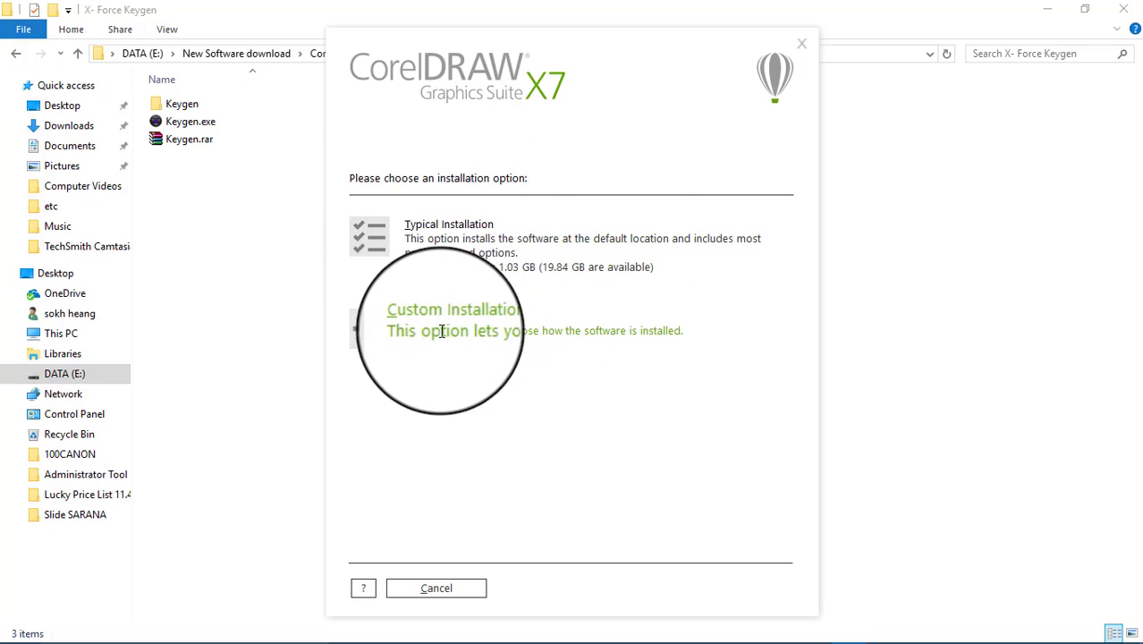
Step: Choose Custom Installation and exclude Bitstream Font Navigator and Corel CONNECT from the programs to install
{"action": "left_click", "coordinate": [404, 335]}
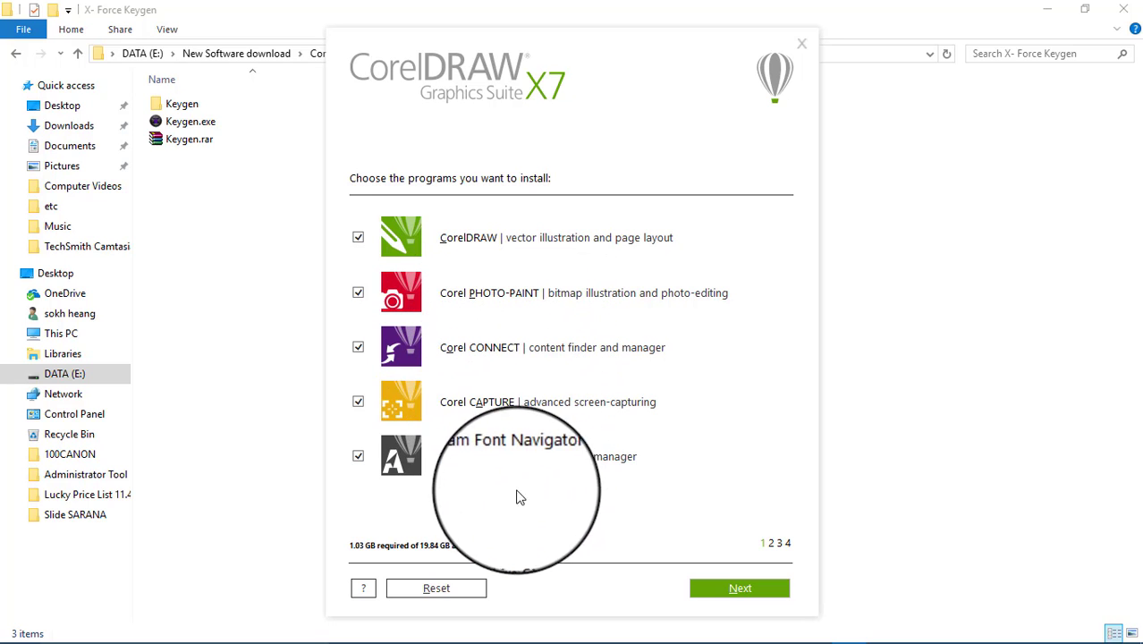
{"action": "left_click", "coordinate": [358, 457]}
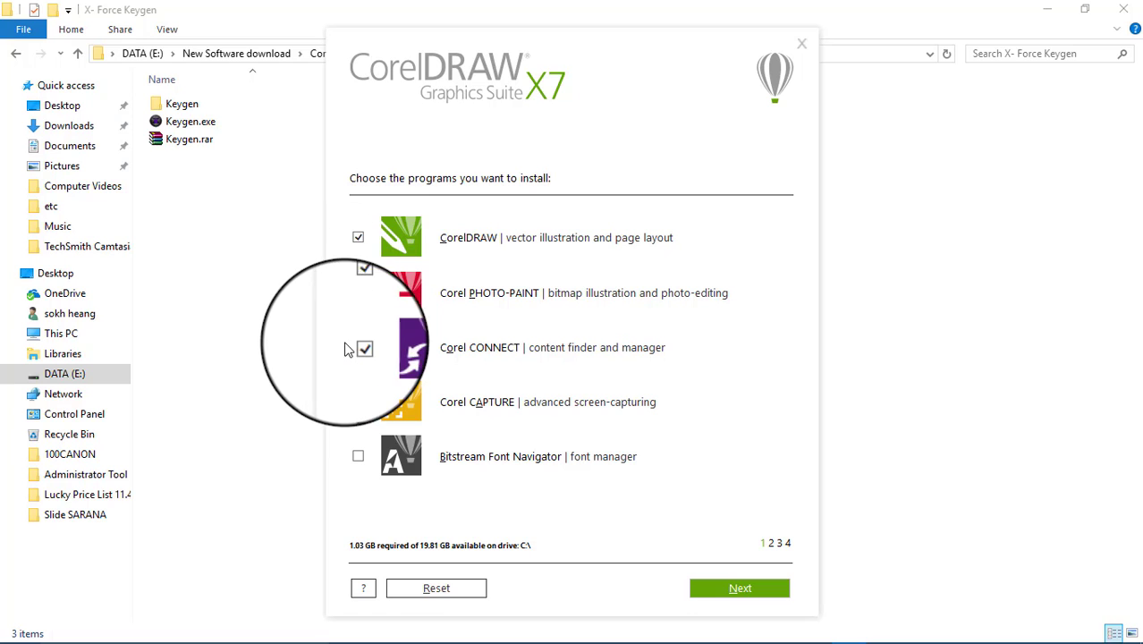
{"action": "left_click", "coordinate": [357, 349]}
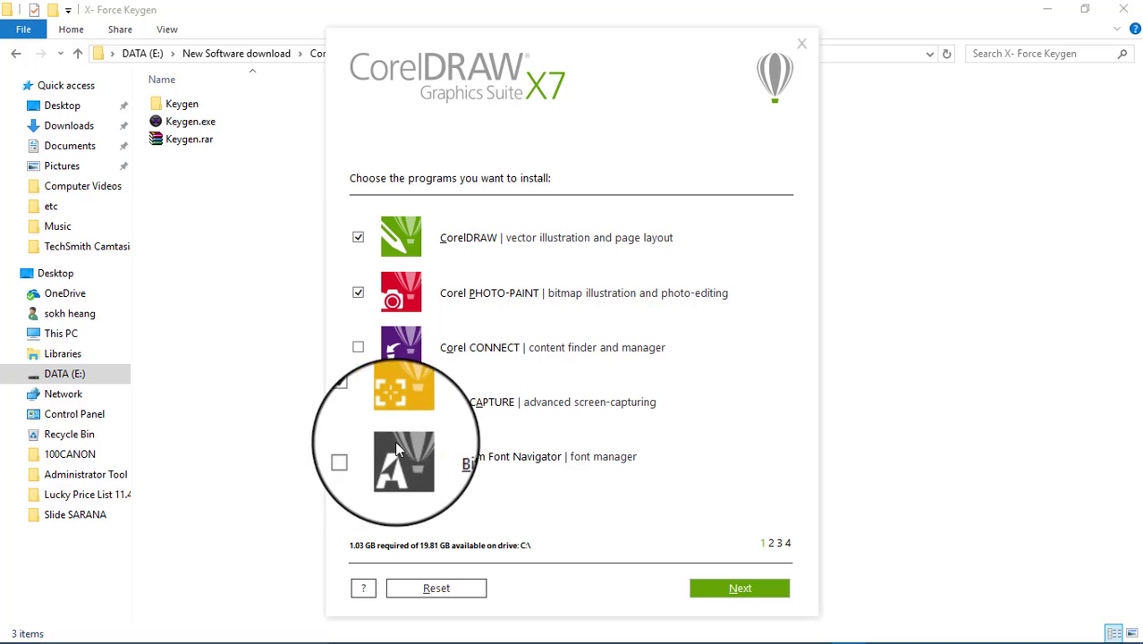
{"action": "left_click", "coordinate": [735, 586]}
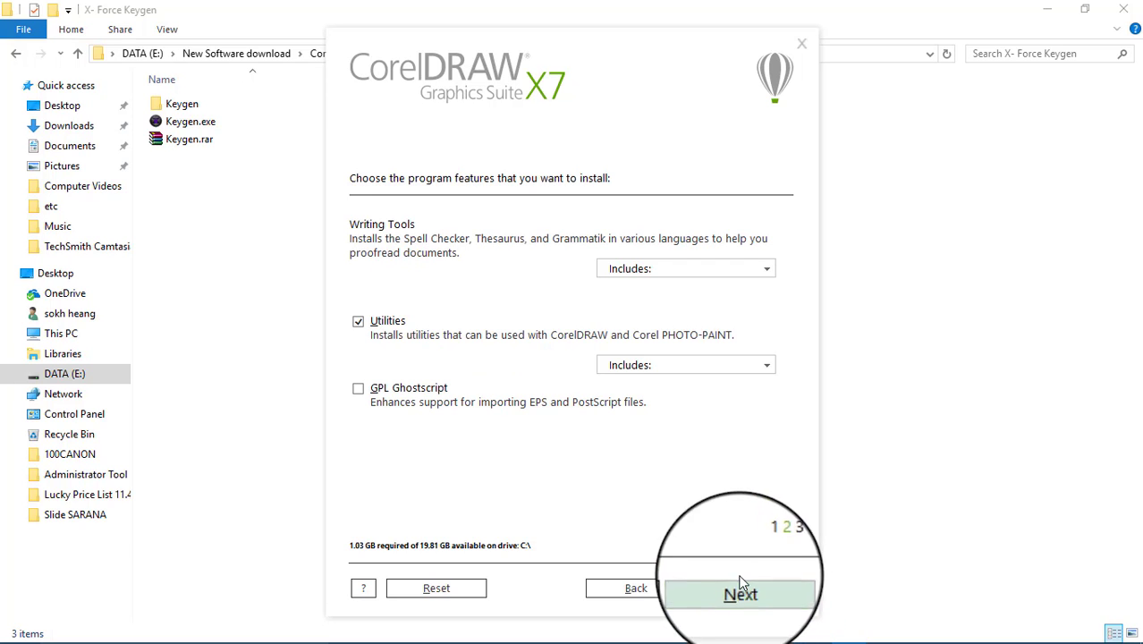
Step: Check the included items for Writing Tools and Utilities, and continue with the default program features
{"action": "left_click", "coordinate": [686, 269]}
{"action": "left_click", "coordinate": [503, 309]}
{"action": "left_click", "coordinate": [626, 268]}
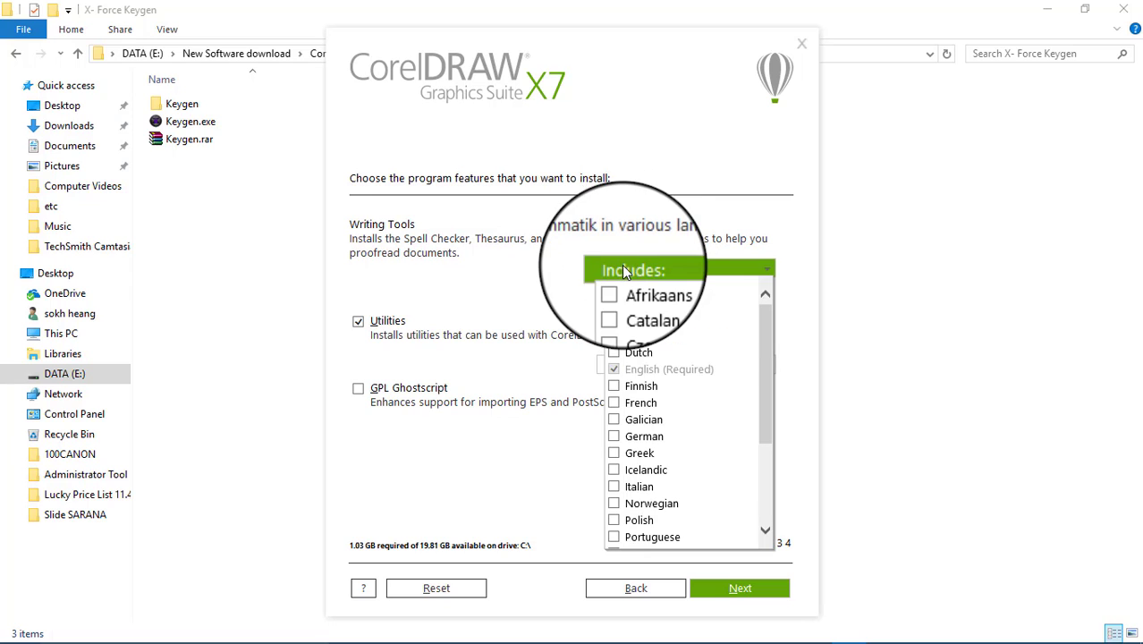
{"action": "left_click", "coordinate": [627, 364]}
{"action": "left_click", "coordinate": [505, 350]}
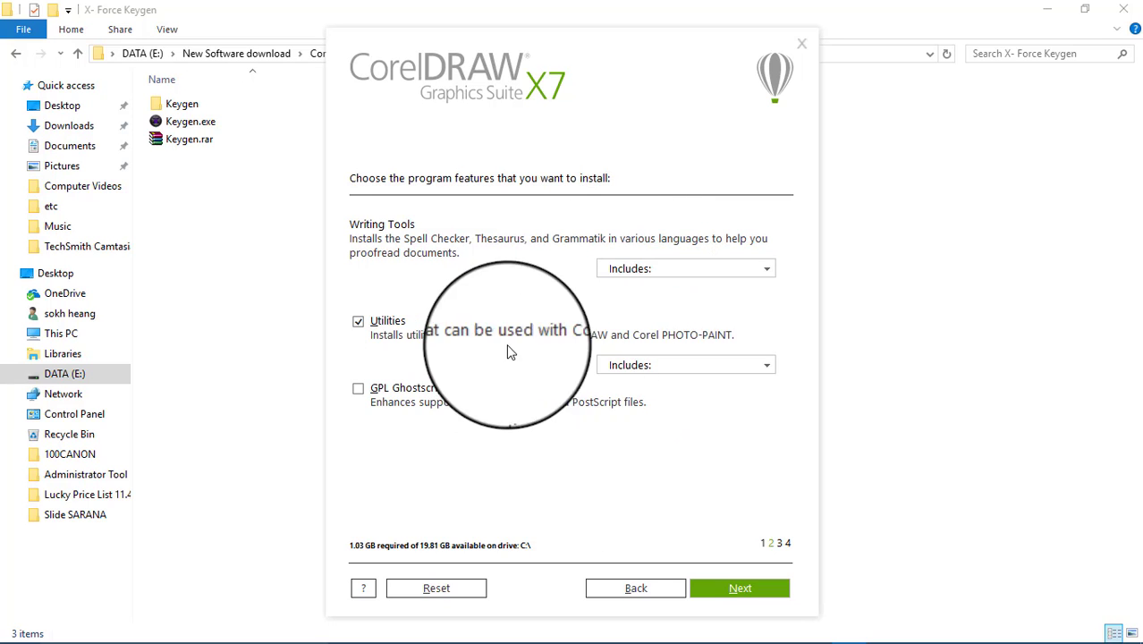
{"action": "left_click", "coordinate": [633, 367]}
{"action": "left_click", "coordinate": [543, 475]}
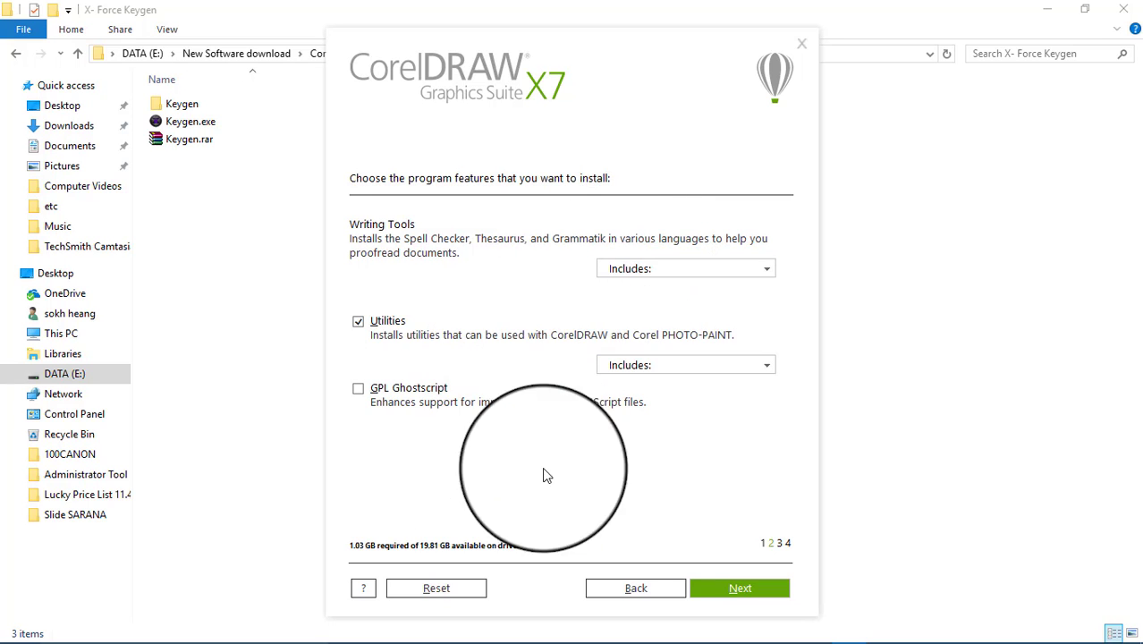
{"action": "left_click", "coordinate": [721, 591]}
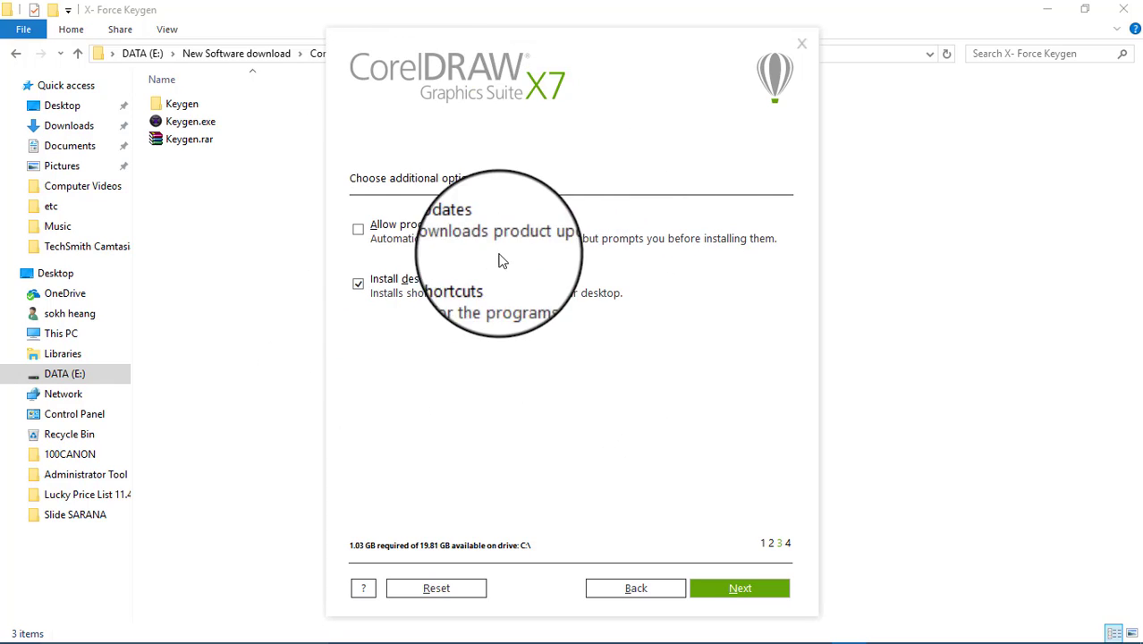
Step: Keep product updates off and desktop shortcuts on, and start installing to c:\Program Files\Corel\CorelDRAW Graphics Suite X7\
{"action": "left_click", "coordinate": [414, 249]}
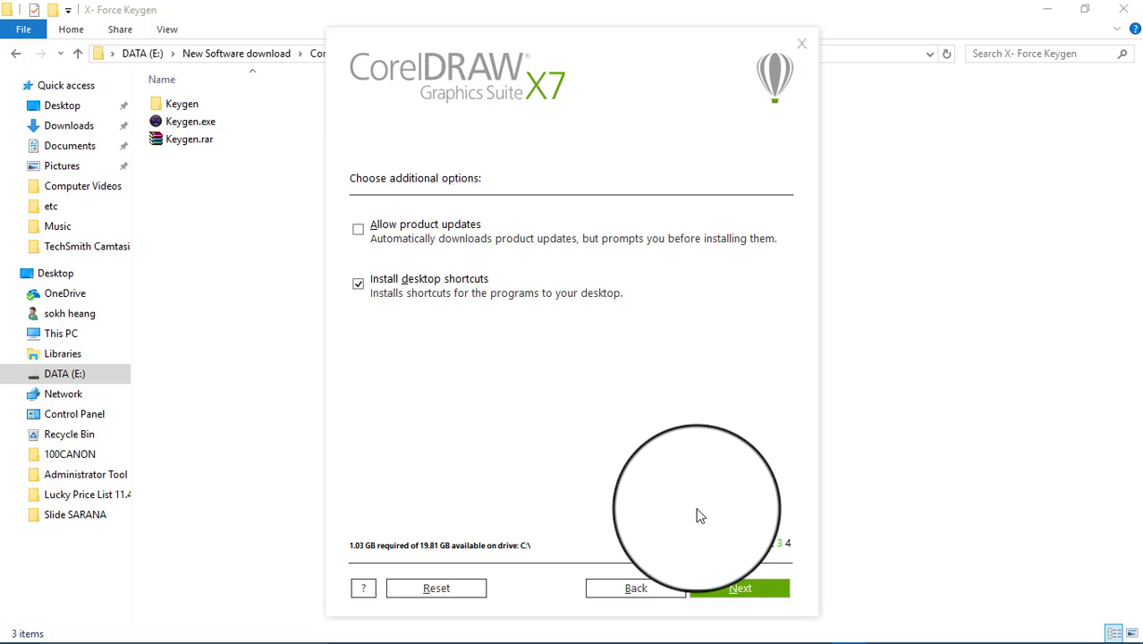
{"action": "left_click", "coordinate": [742, 592]}
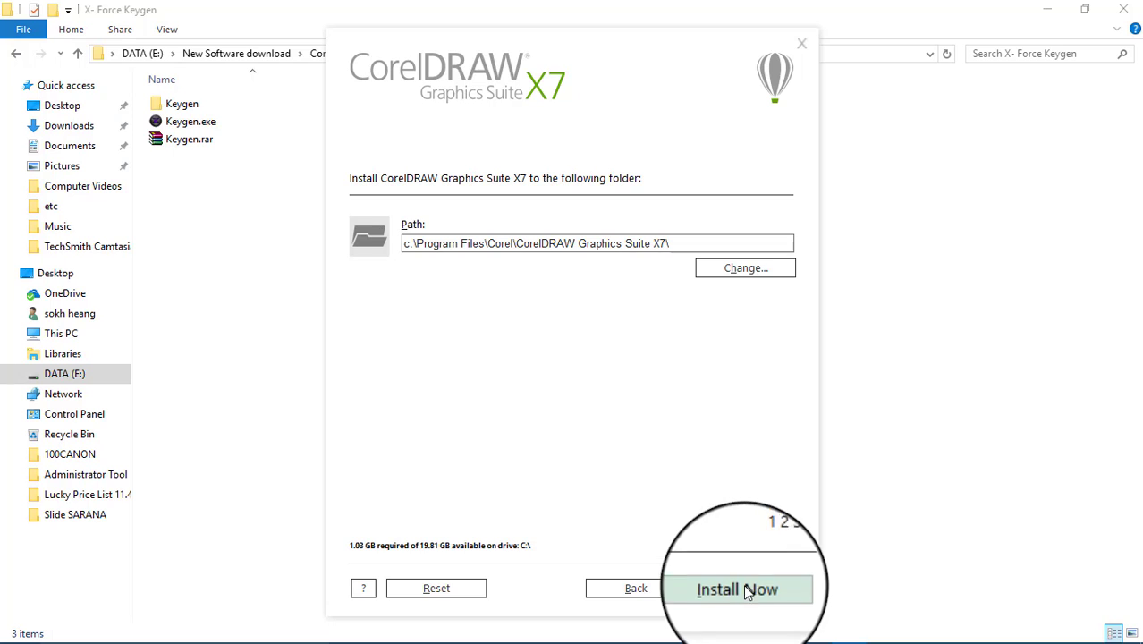
{"action": "left_click_drag", "start_coordinate": [671, 244], "coordinate": [395, 272]}
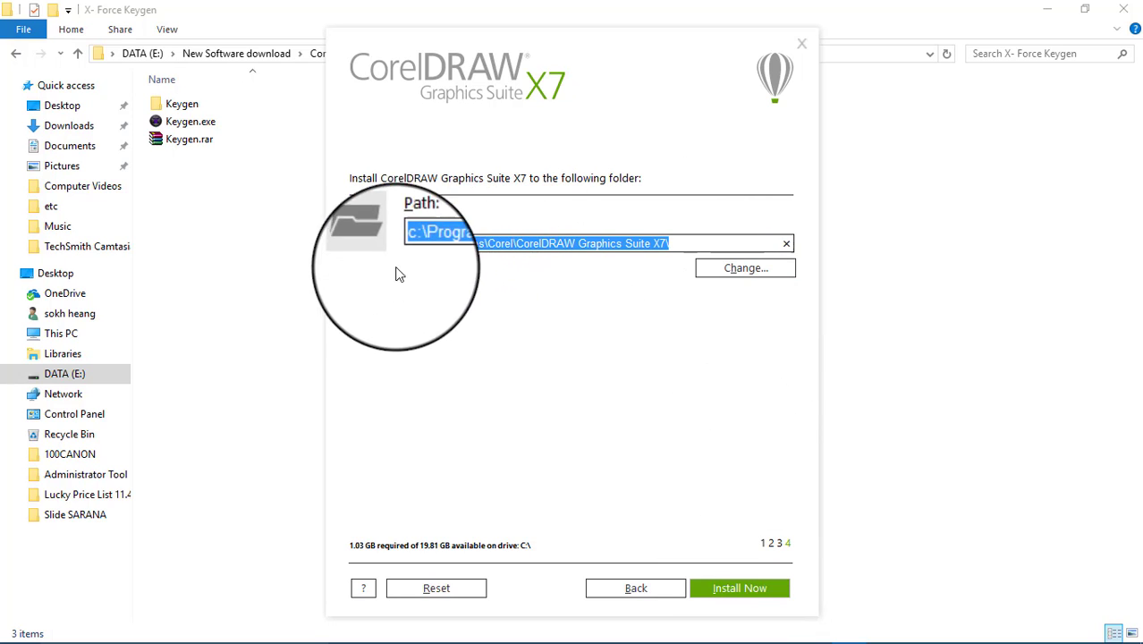
{"action": "left_click", "coordinate": [628, 357]}
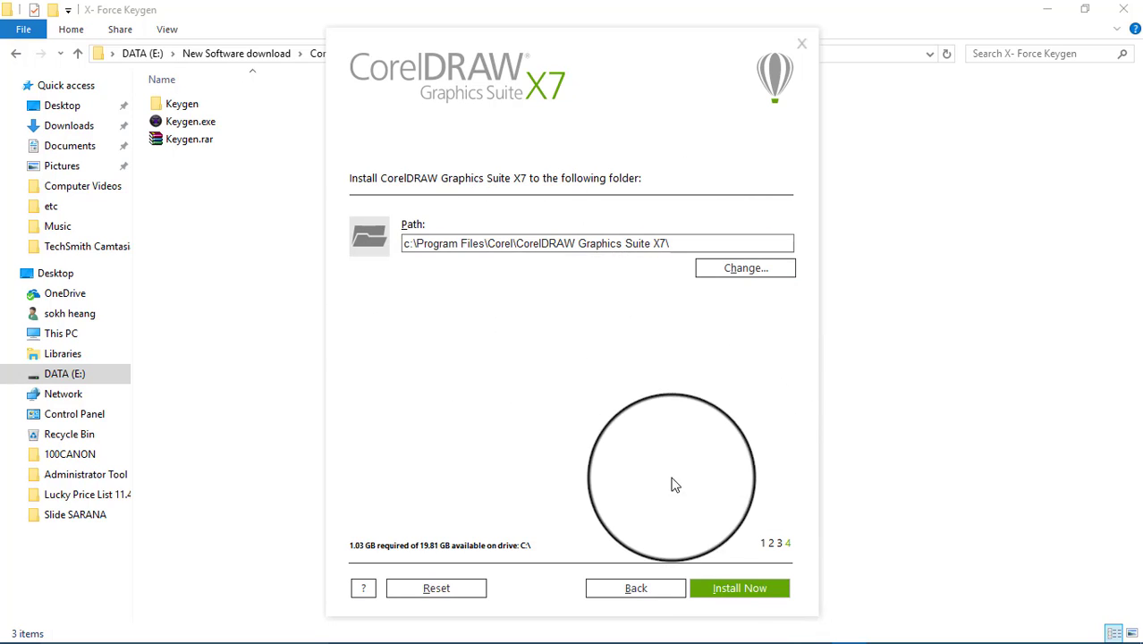
{"action": "left_click", "coordinate": [723, 590]}
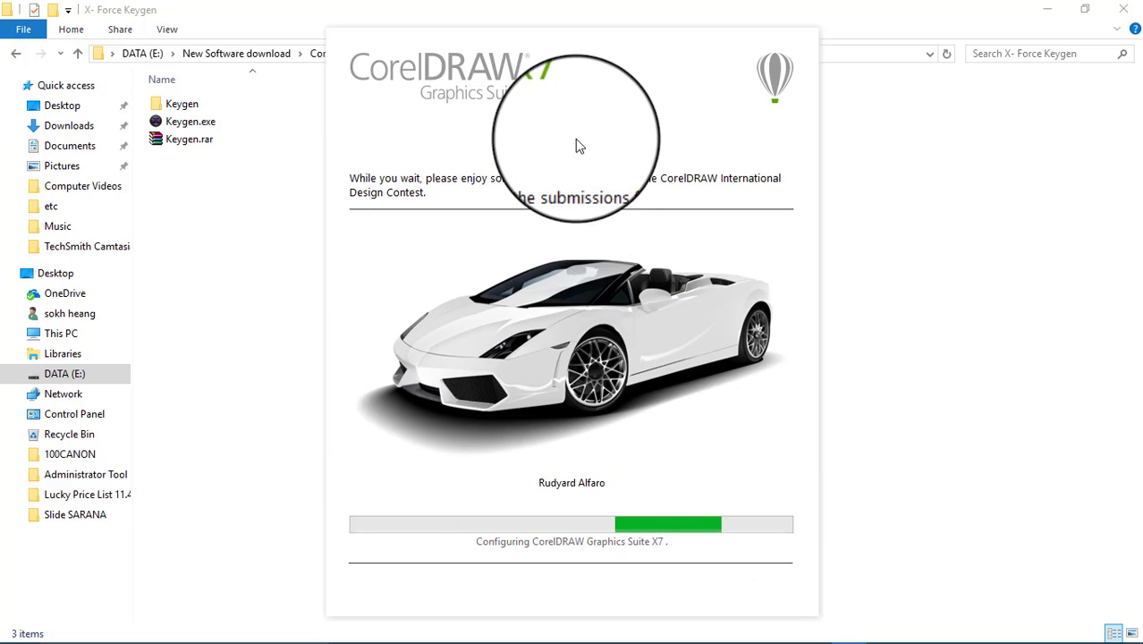
Step: Reposition the installer window and finish the CorelDRAW Graphics Suite X7 setup
{"action": "left_click_drag", "start_coordinate": [572, 45], "coordinate": [562, 26]}
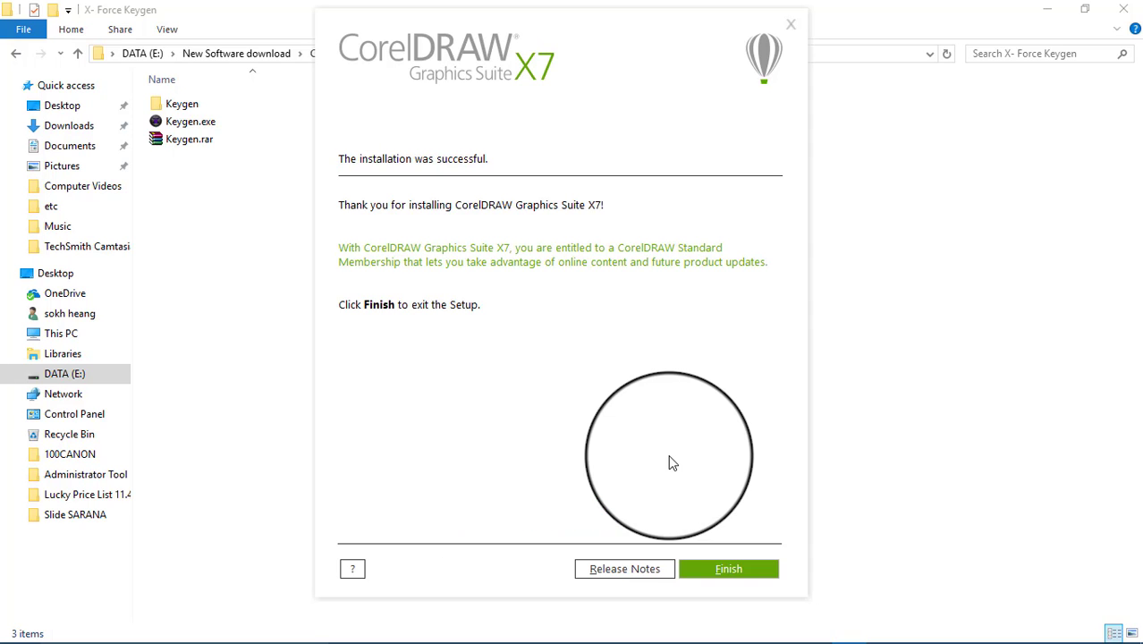
{"action": "left_click_drag", "start_coordinate": [375, 157], "coordinate": [425, 146]}
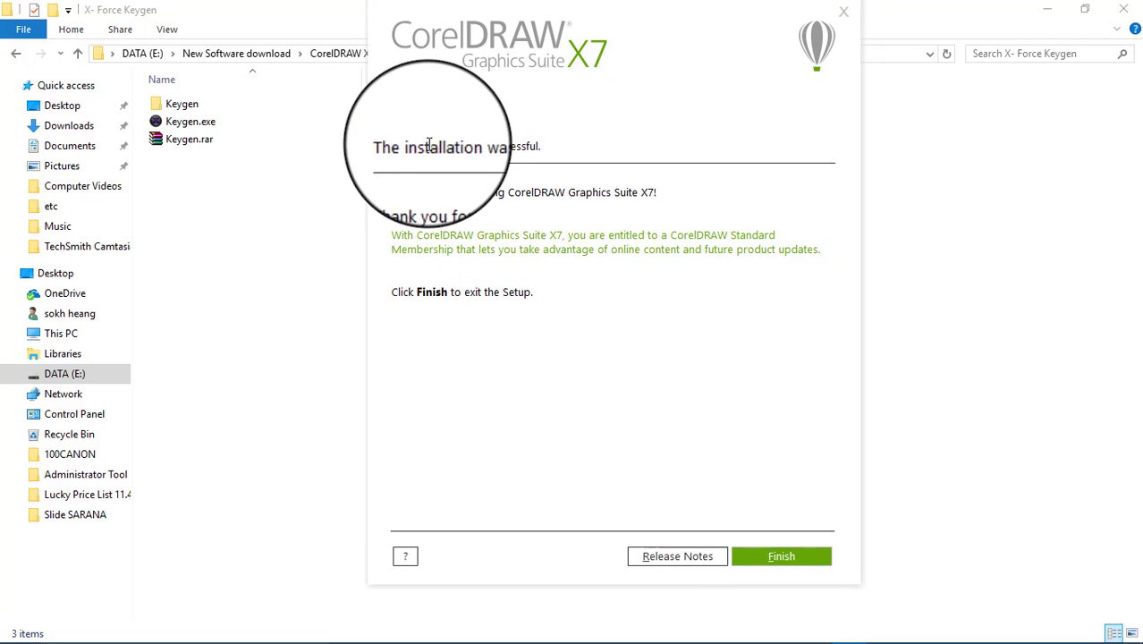
{"action": "left_click", "coordinate": [780, 563]}
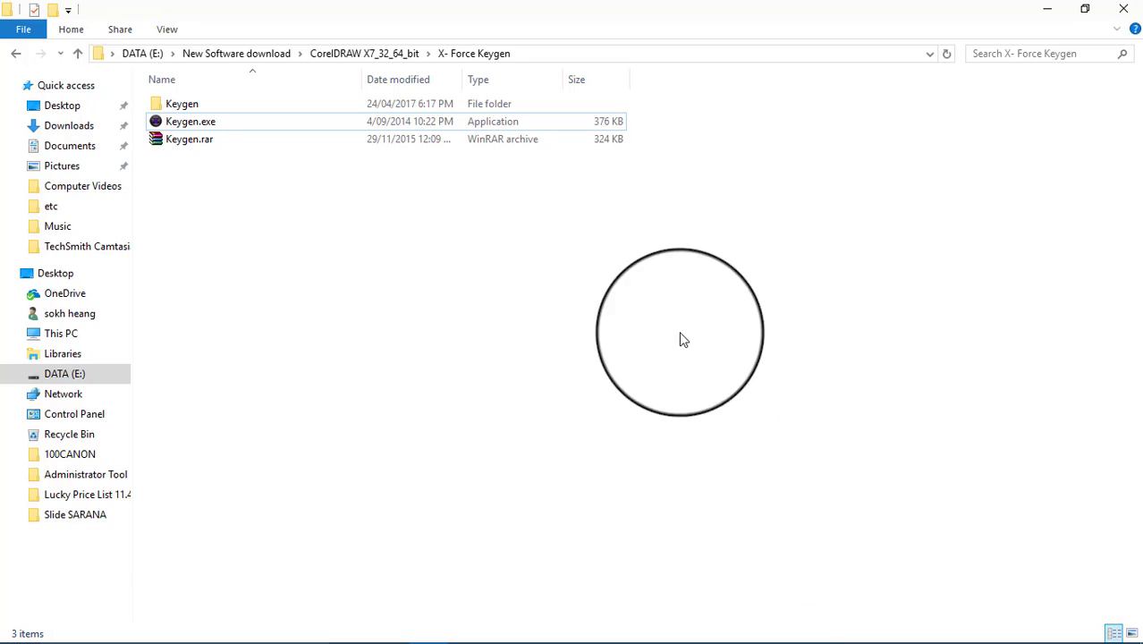
Step: Minimize the X- Force Keygen folder window, reposition the keygen window and refresh the desktop
{"action": "left_click", "coordinate": [1046, 8]}
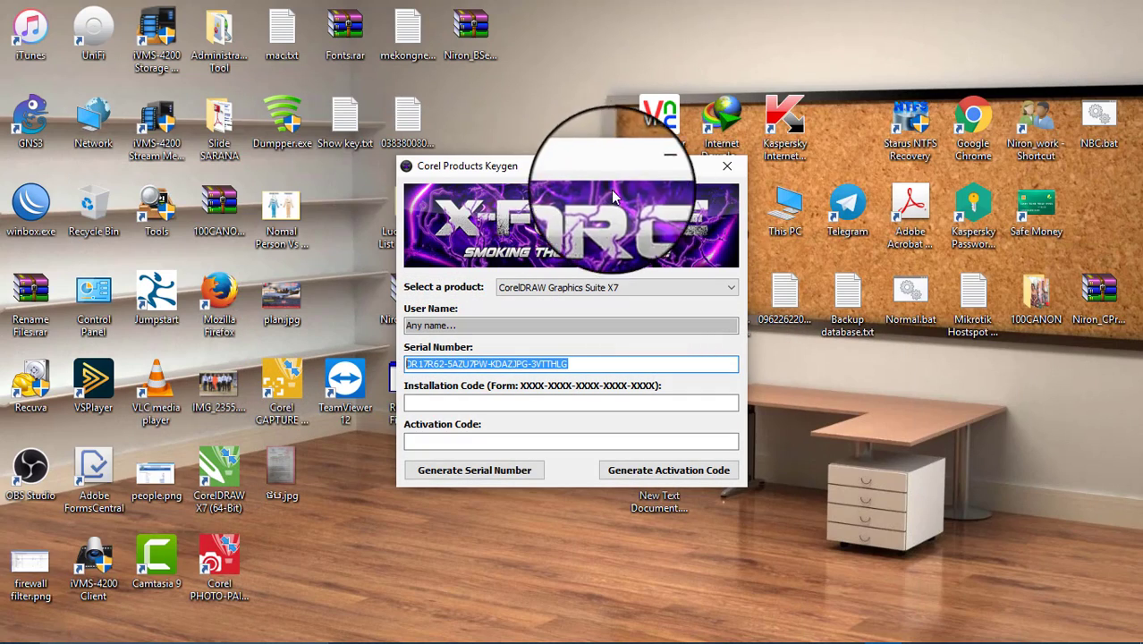
{"action": "left_click_drag", "start_coordinate": [589, 207], "coordinate": [429, 152]}
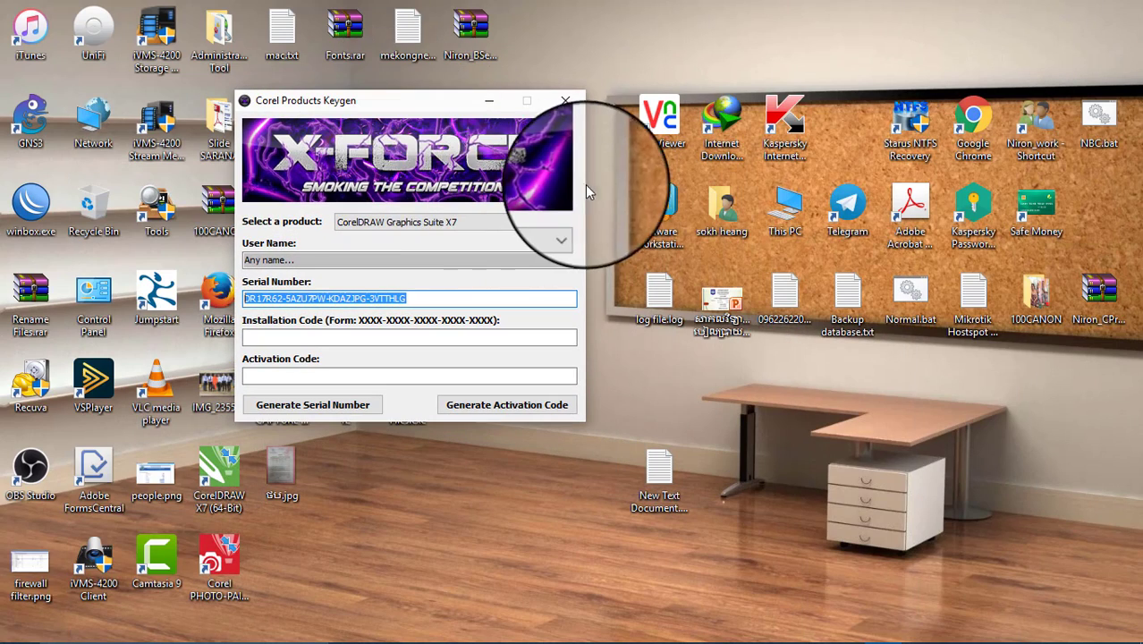
{"action": "right_click", "coordinate": [605, 182]}
{"action": "left_click", "coordinate": [617, 230]}
{"action": "right_click", "coordinate": [599, 166]}
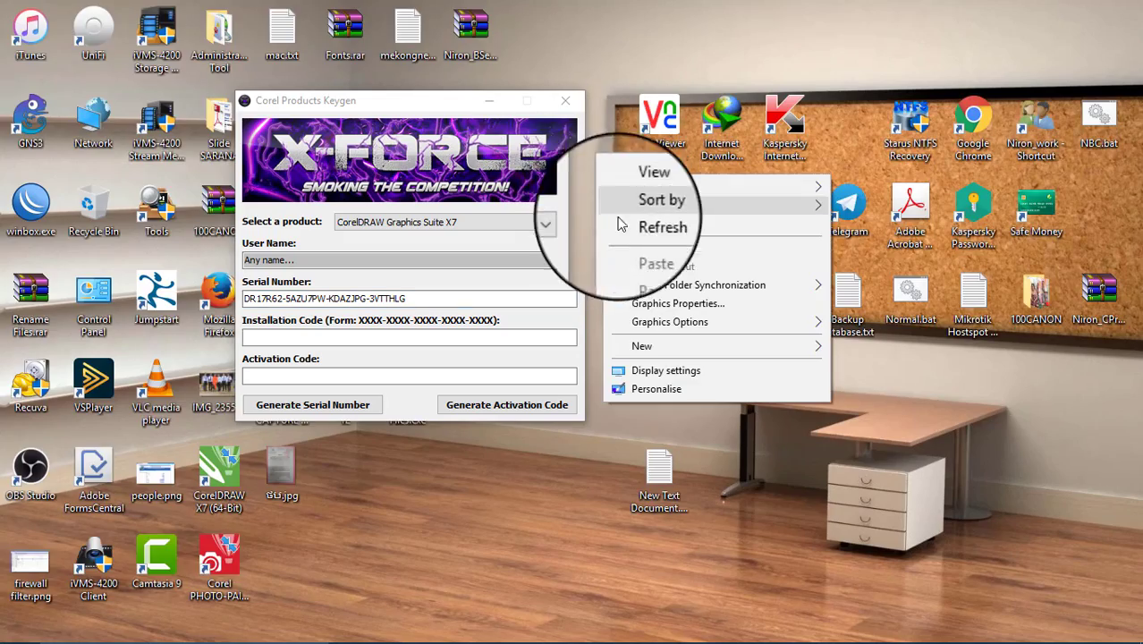
{"action": "left_click", "coordinate": [619, 226]}
{"action": "left_click_drag", "start_coordinate": [369, 110], "coordinate": [515, 164]}
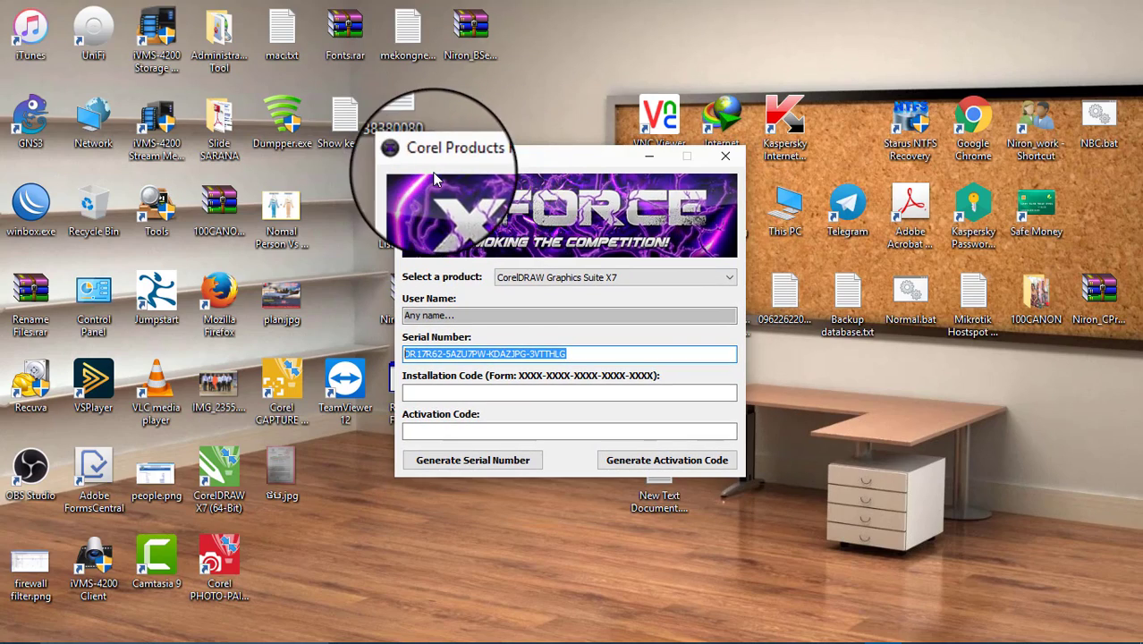
{"action": "left_click", "coordinate": [525, 89]}
{"action": "right_click", "coordinate": [525, 90]}
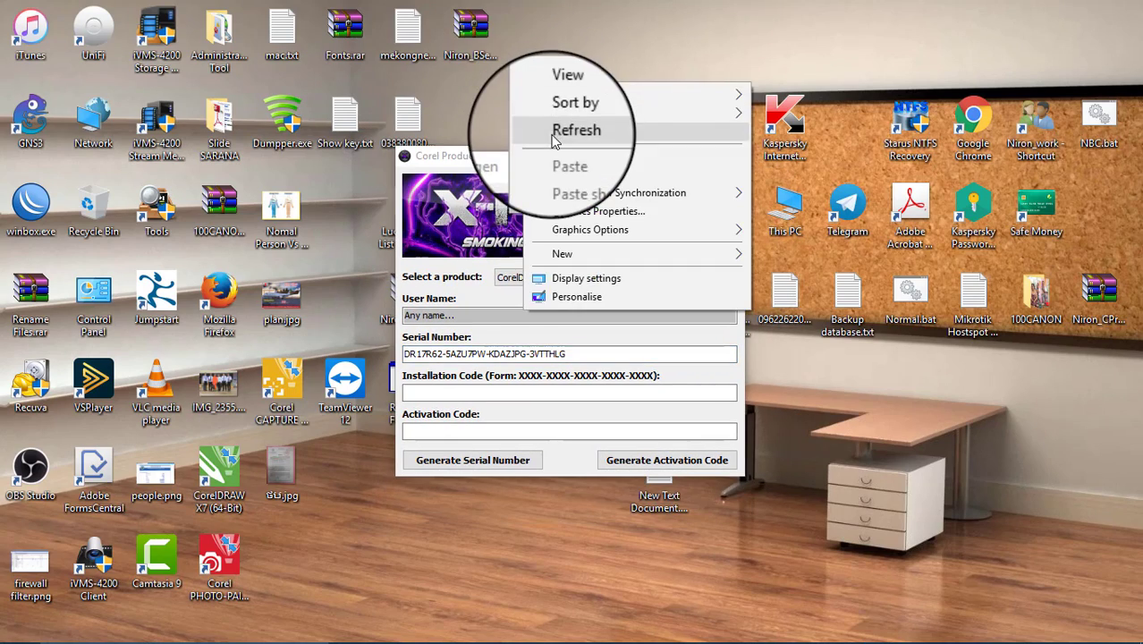
{"action": "left_click", "coordinate": [525, 92]}
{"action": "right_click", "coordinate": [530, 99]}
{"action": "left_click", "coordinate": [556, 143]}
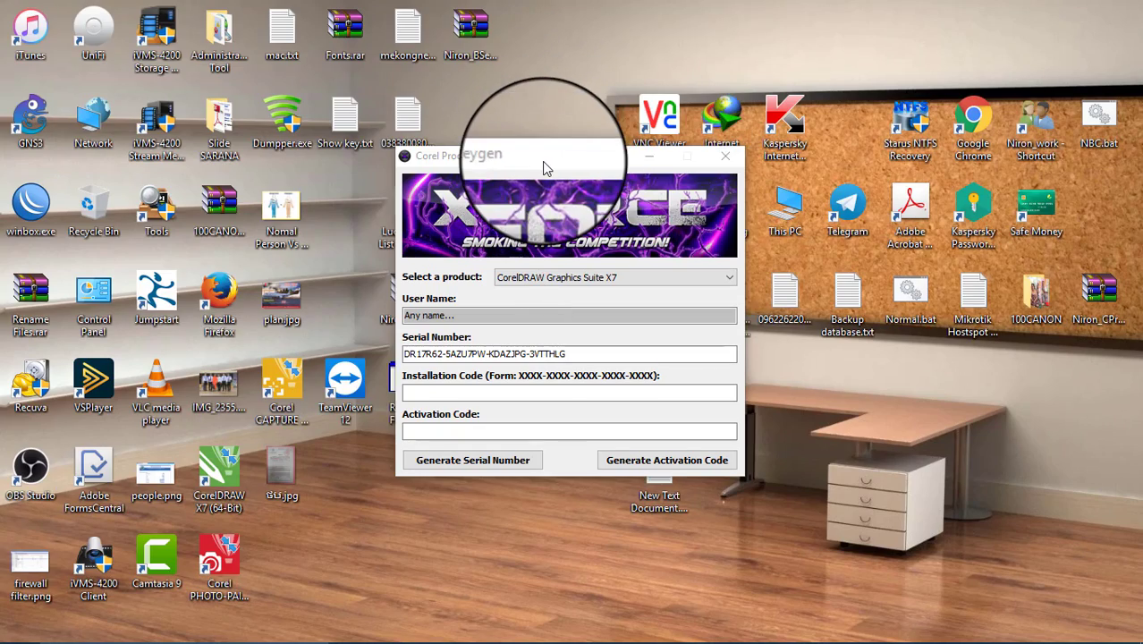
{"action": "left_click_drag", "start_coordinate": [542, 161], "coordinate": [467, 102]}
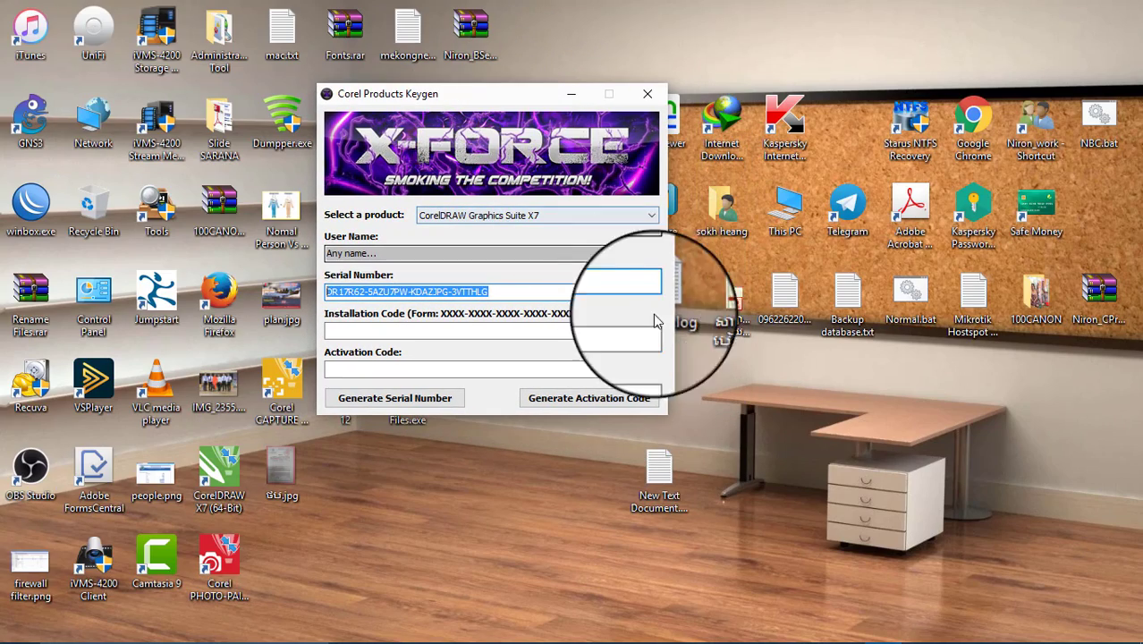
{"action": "left_click", "coordinate": [704, 396]}
{"action": "right_click", "coordinate": [684, 362]}
{"action": "left_click", "coordinate": [755, 450]}
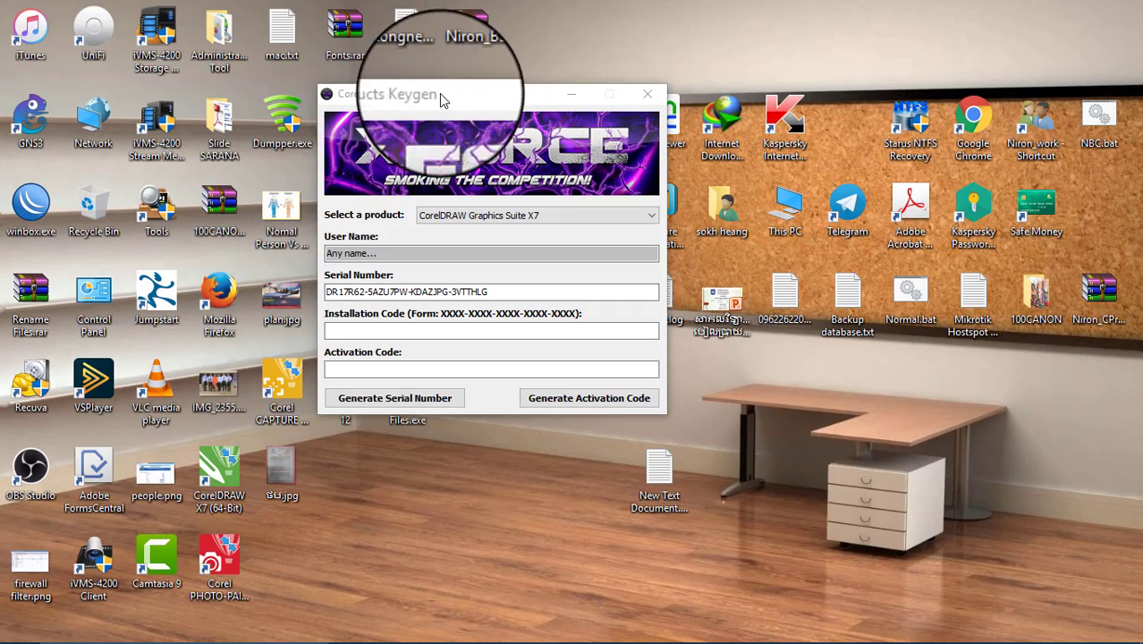
{"action": "left_click_drag", "start_coordinate": [439, 94], "coordinate": [596, 74]}
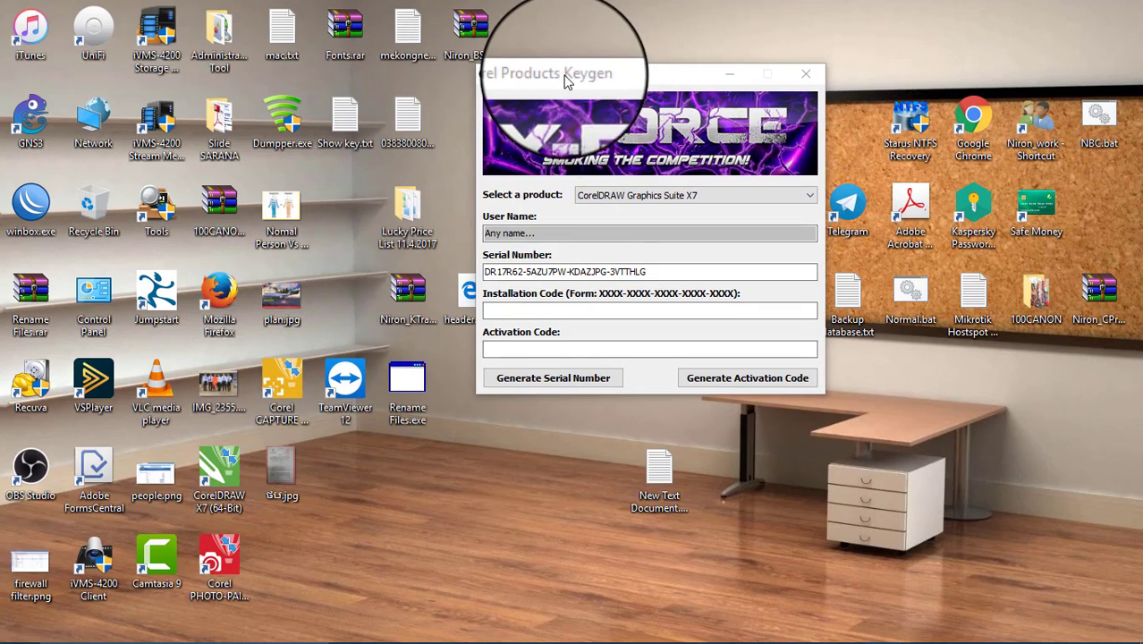
{"action": "left_click_drag", "start_coordinate": [562, 68], "coordinate": [575, 121]}
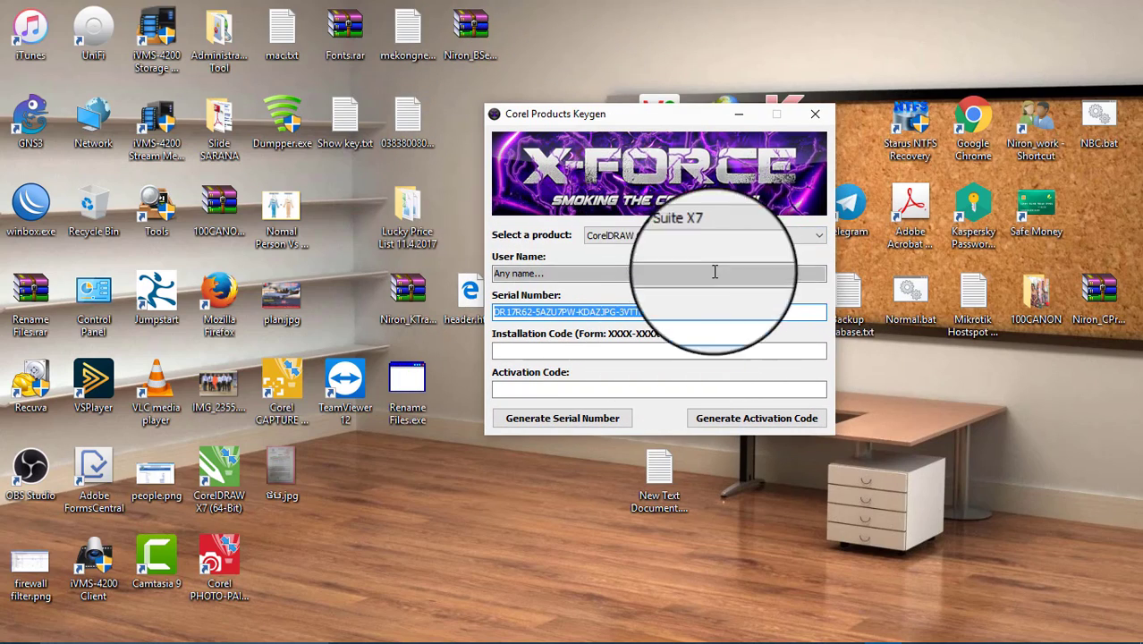
{"action": "left_click_drag", "start_coordinate": [661, 311], "coordinate": [492, 311]}
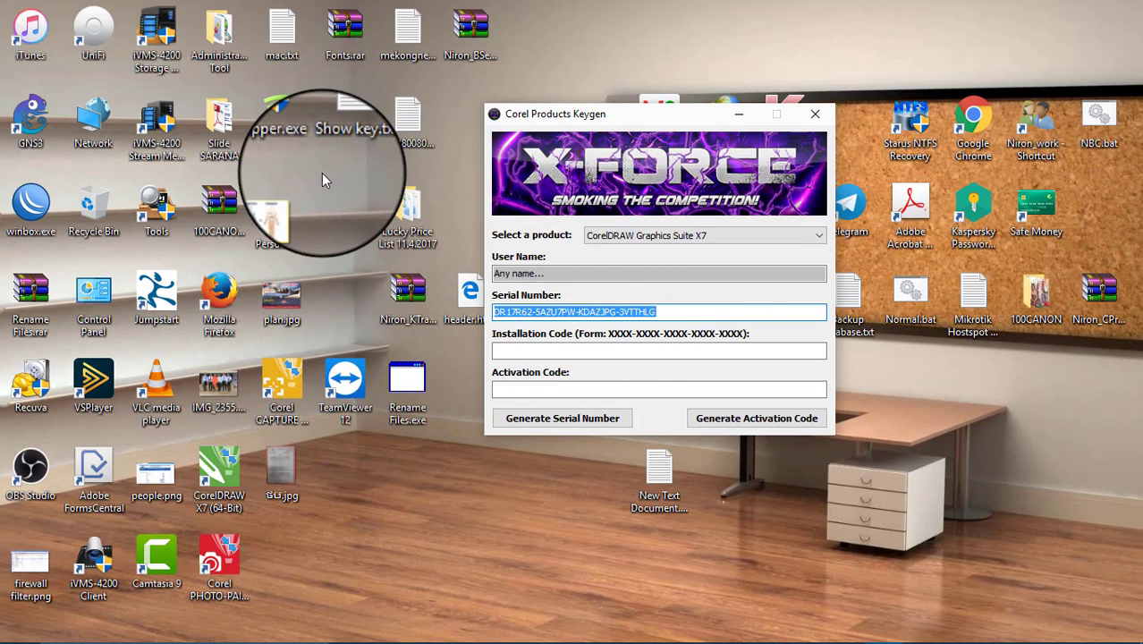
{"action": "right_click", "coordinate": [293, 147]}
{"action": "left_click", "coordinate": [362, 222]}
{"action": "left_click_drag", "start_coordinate": [520, 116], "coordinate": [502, 100]}
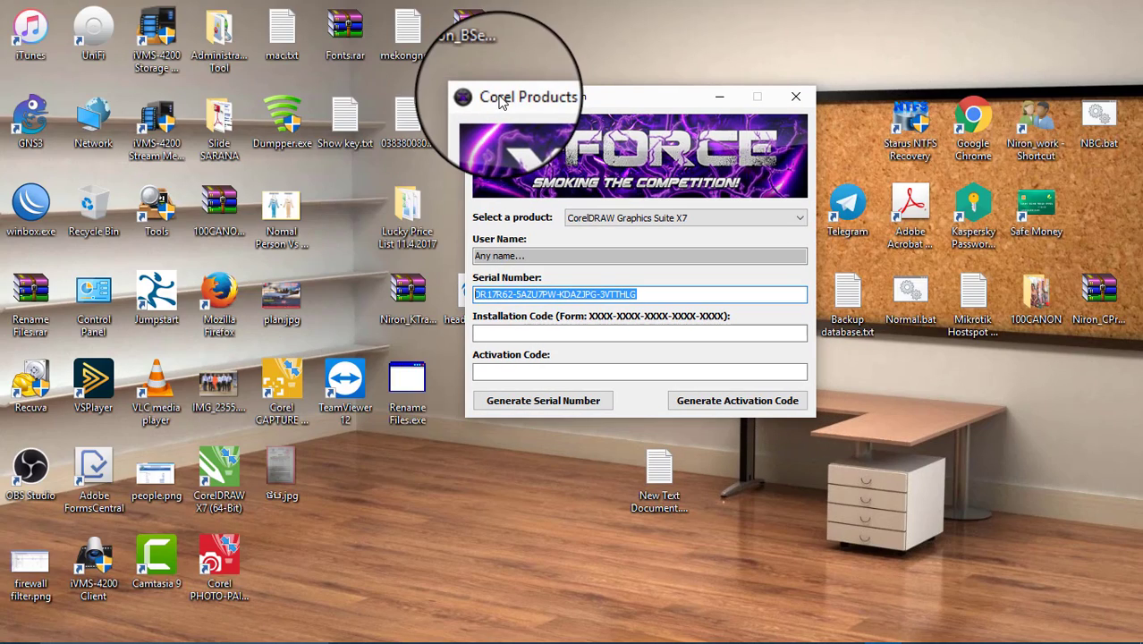
Step: Launch CorelDRAW X7 (64-Bit) from the desktop and check the remaining trial period in its activation window
{"action": "double_click", "coordinate": [230, 461]}
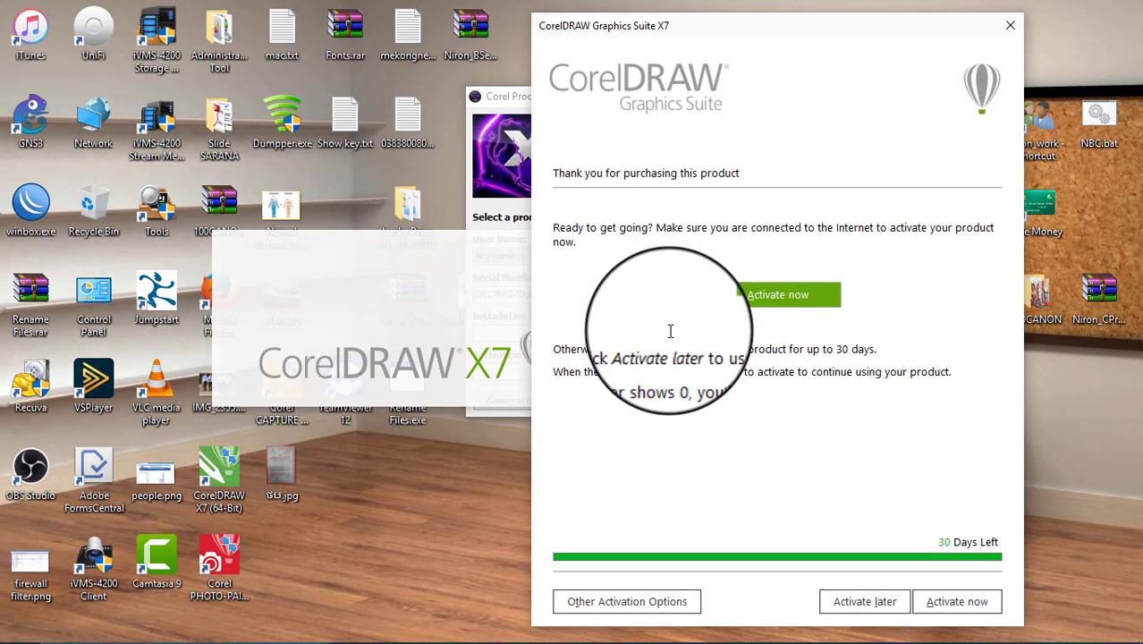
{"action": "mouse_move", "coordinate": [756, 25]}
{"action": "left_mouse_down"}
{"action": "mouse_move", "coordinate": [731, 7]}
{"action": "mouse_move", "coordinate": [773, 15]}
{"action": "left_mouse_up"}
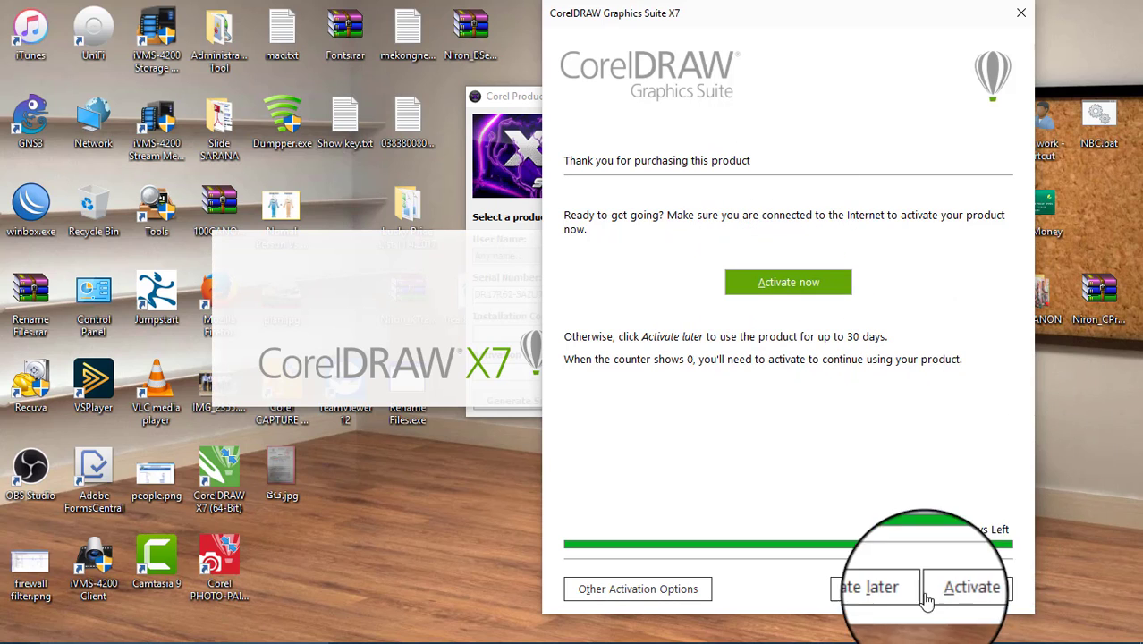
{"action": "left_click_drag", "start_coordinate": [991, 531], "coordinate": [954, 534]}
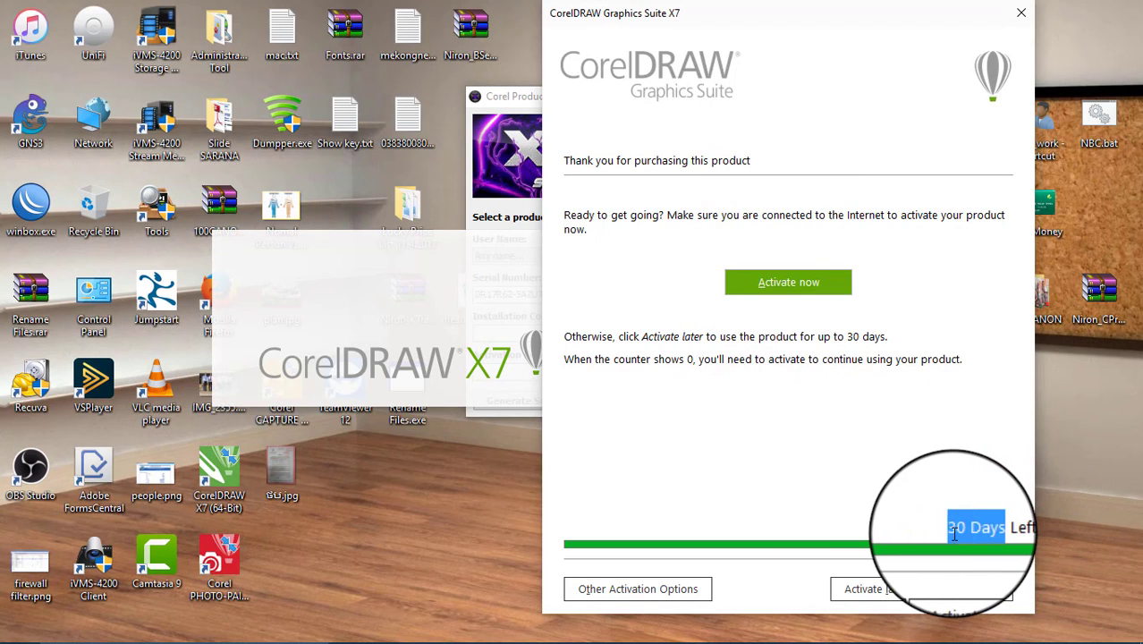
{"action": "left_click", "coordinate": [837, 370]}
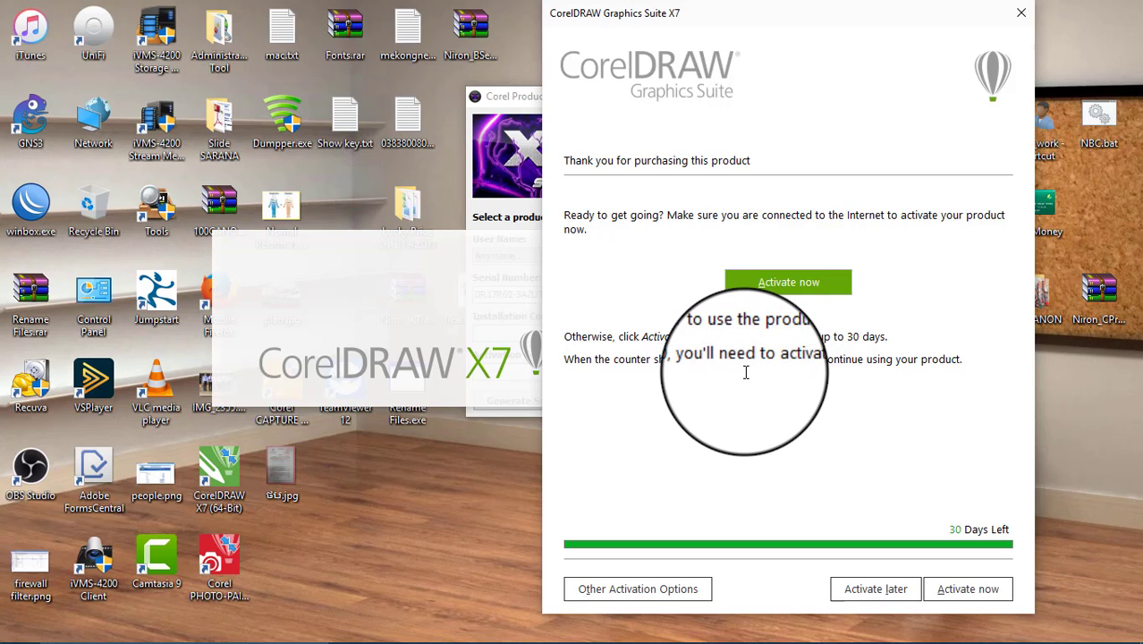
Step: Show the other activation options and choose to contact Corel for off-line activation
{"action": "left_click", "coordinate": [646, 590]}
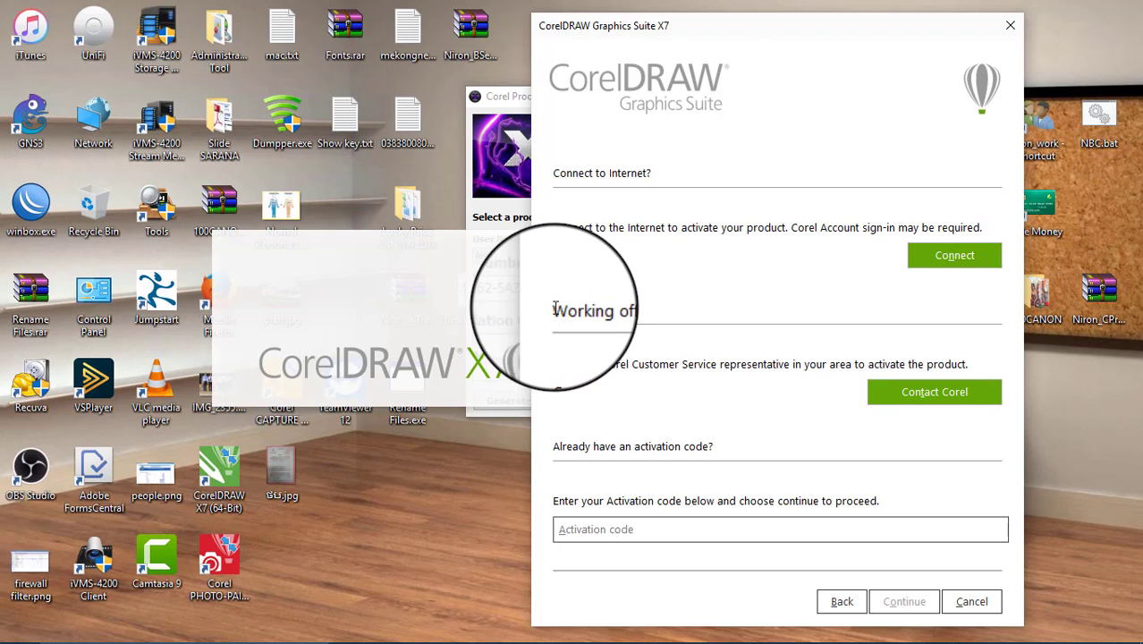
{"action": "left_click_drag", "start_coordinate": [562, 310], "coordinate": [661, 304]}
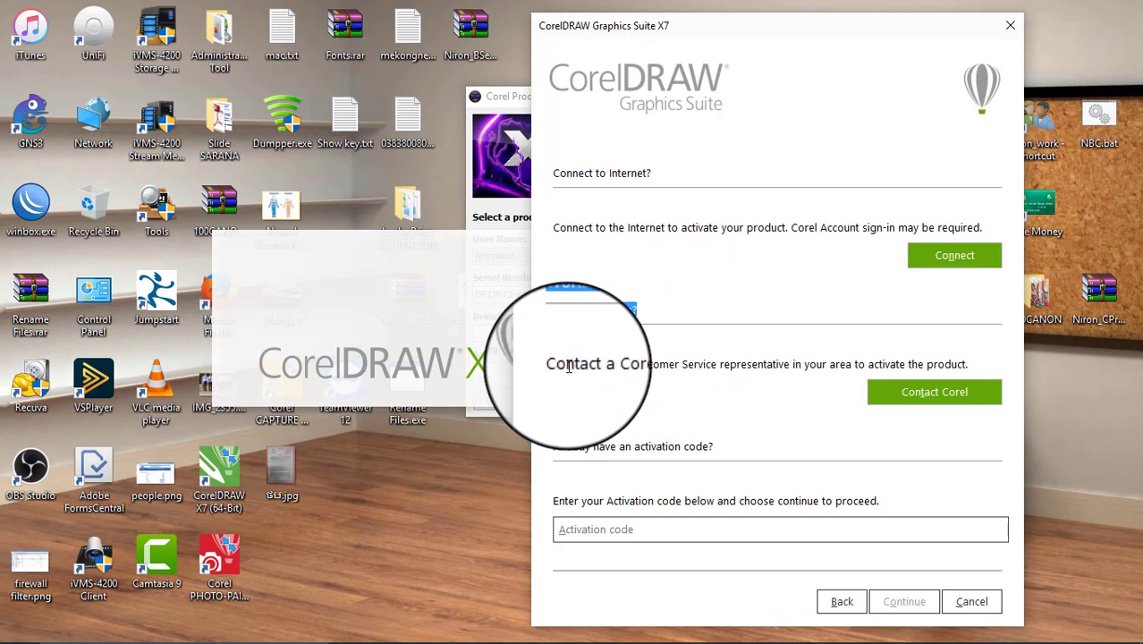
{"action": "left_click_drag", "start_coordinate": [562, 365], "coordinate": [989, 364]}
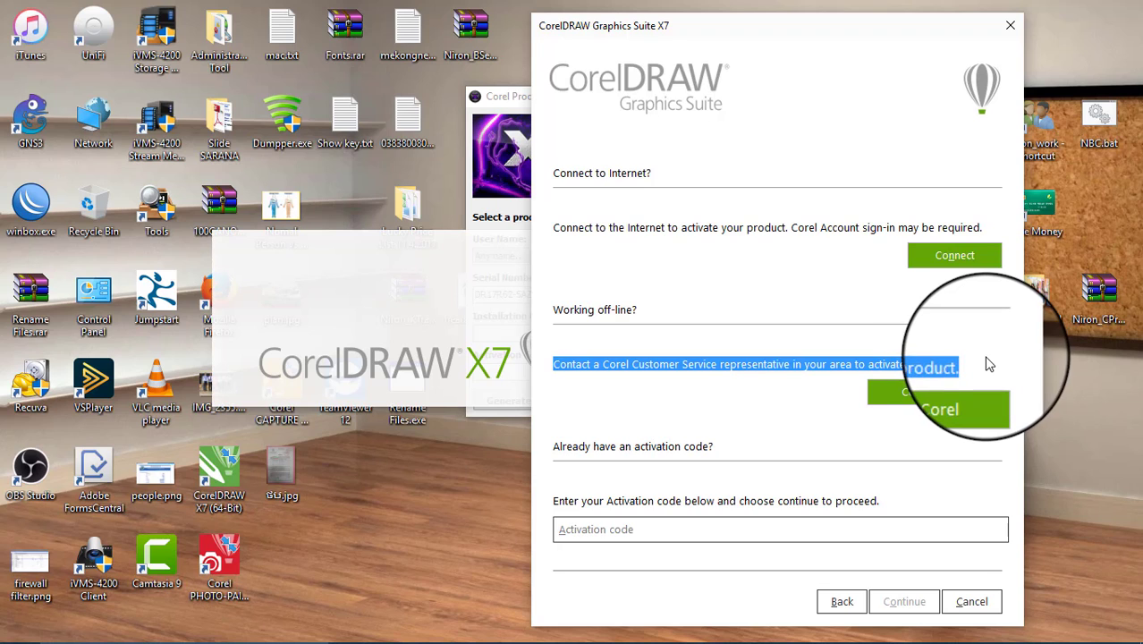
{"action": "left_click", "coordinate": [935, 391]}
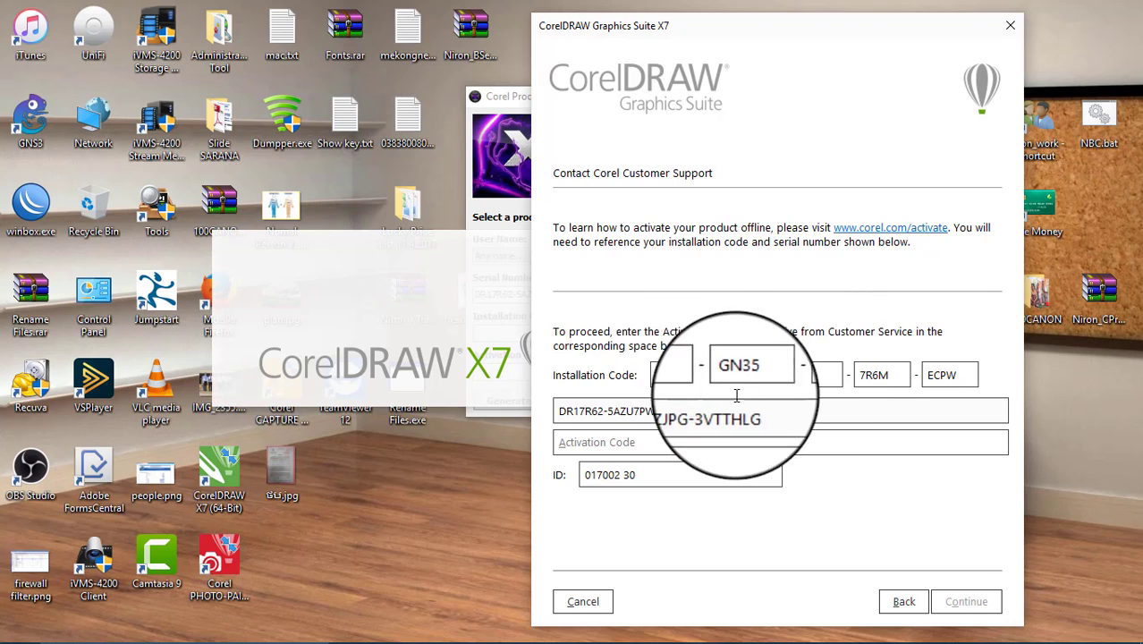
Step: Move the keygen beside the activation window and enter the five-part installation code into its Installation Code field
{"action": "left_click_drag", "start_coordinate": [707, 376], "coordinate": [635, 382]}
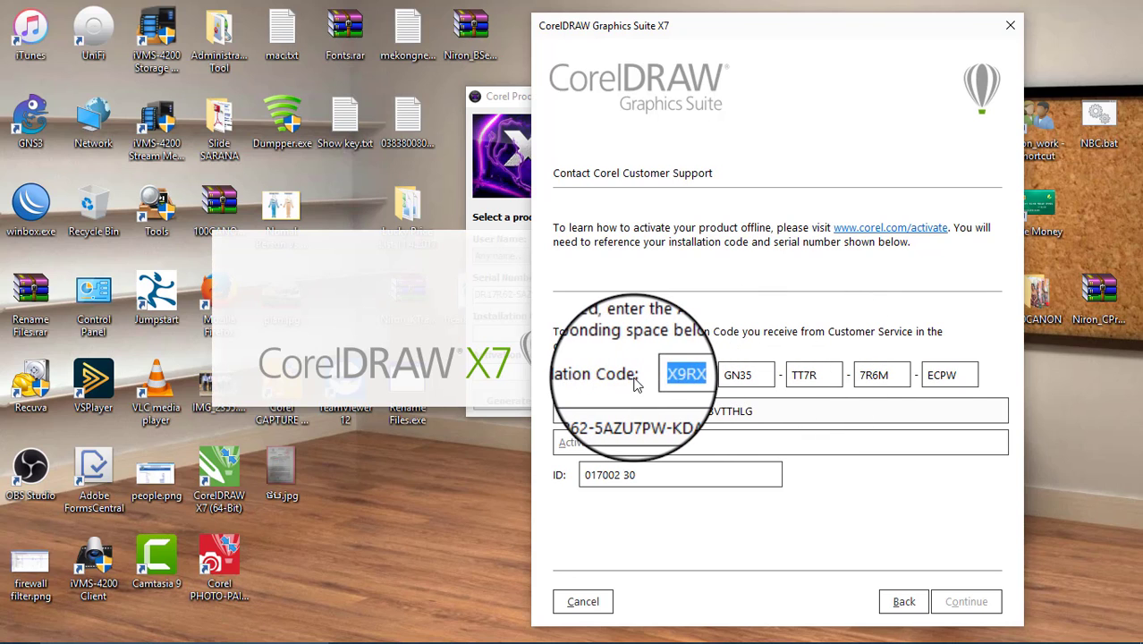
{"action": "left_click", "coordinate": [519, 105]}
{"action": "left_click_drag", "start_coordinate": [519, 105], "coordinate": [252, 153]}
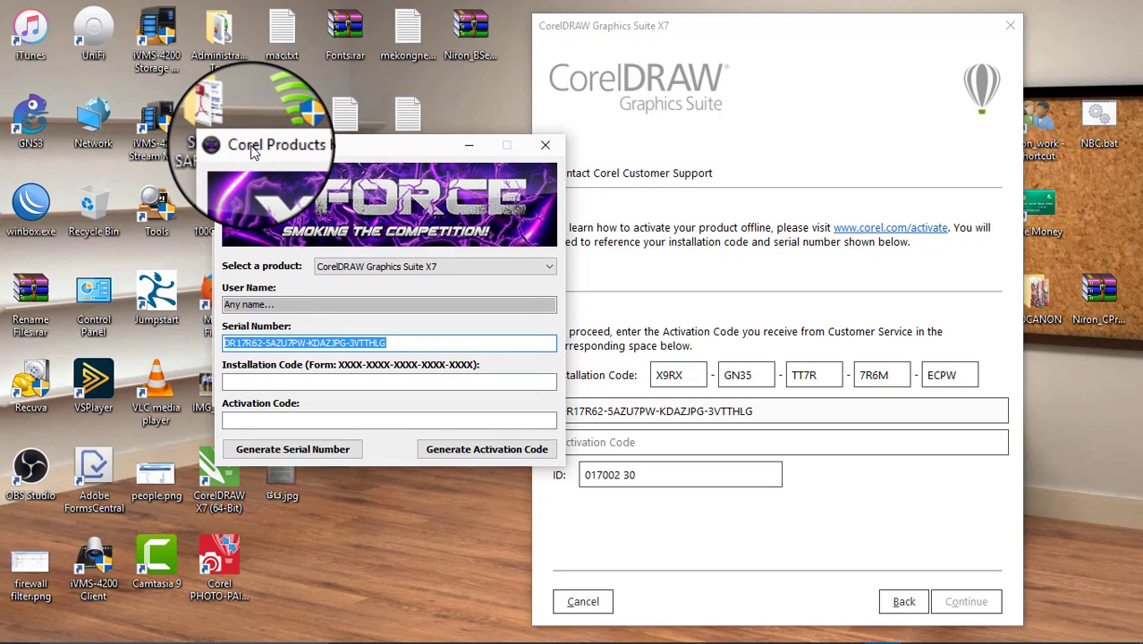
{"action": "left_click", "coordinate": [689, 380]}
{"action": "double_click", "coordinate": [692, 375]}
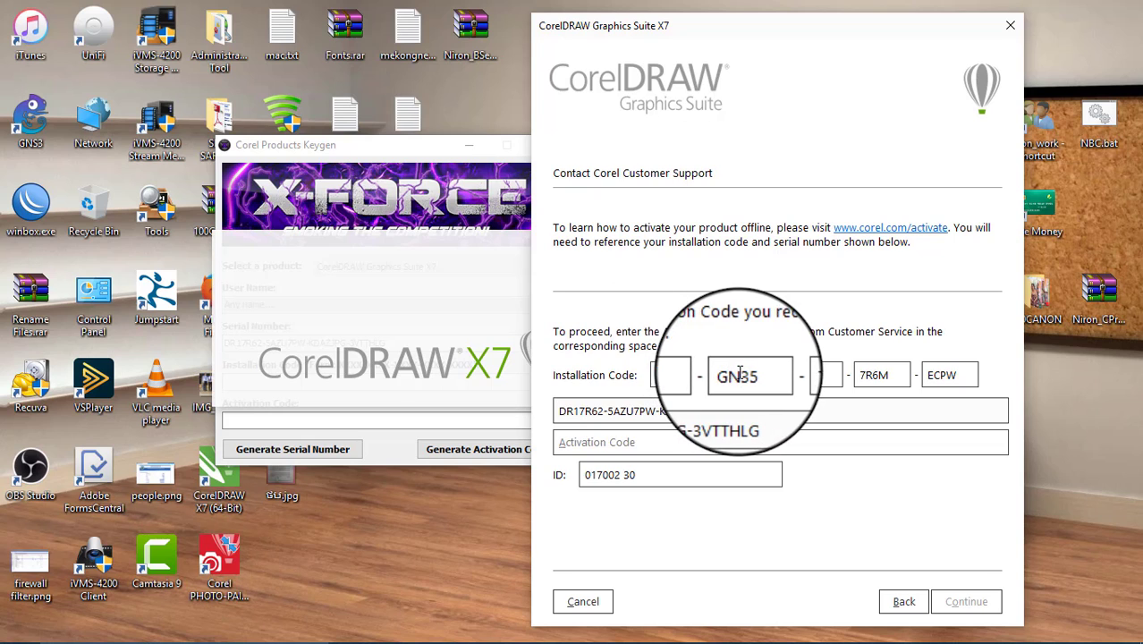
{"action": "left_click", "coordinate": [931, 375]}
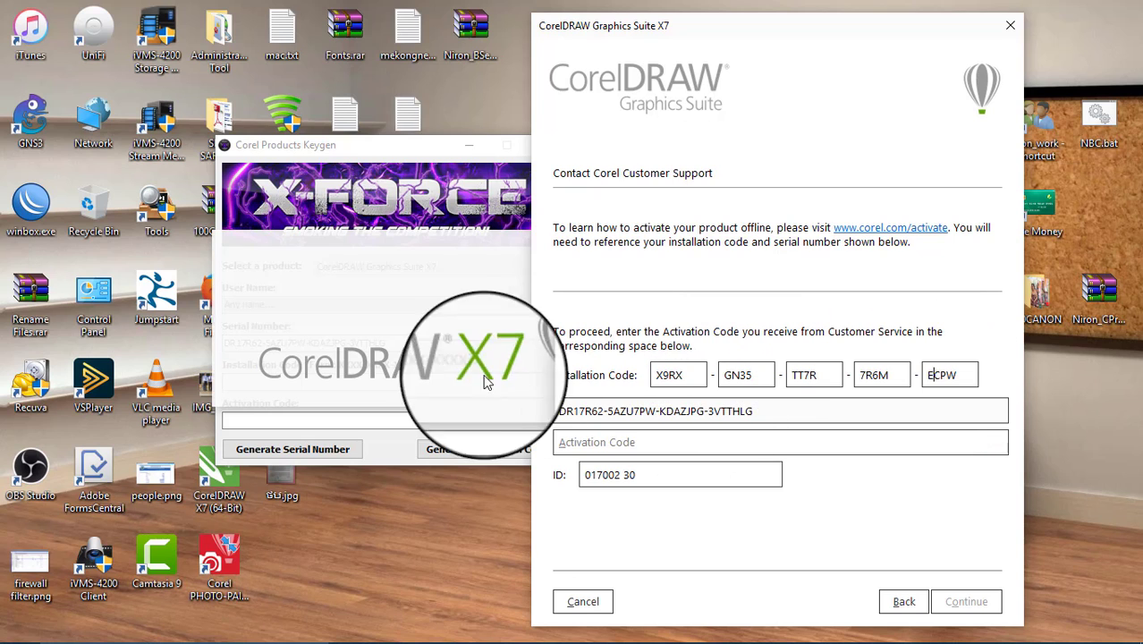
{"action": "left_click", "coordinate": [383, 158]}
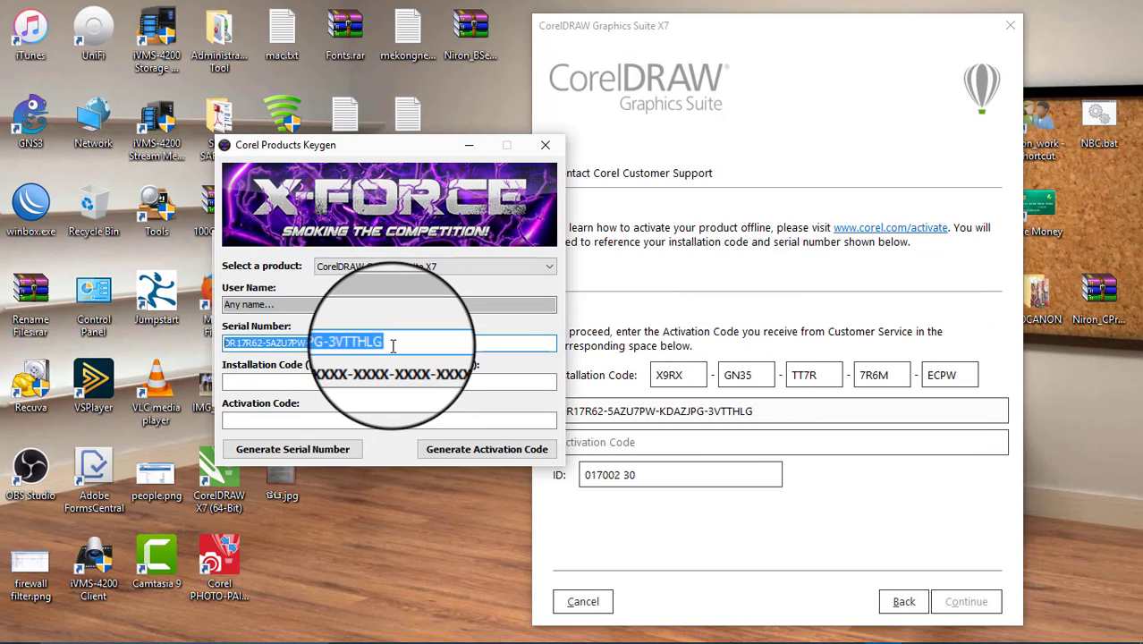
{"action": "left_click", "coordinate": [388, 379]}
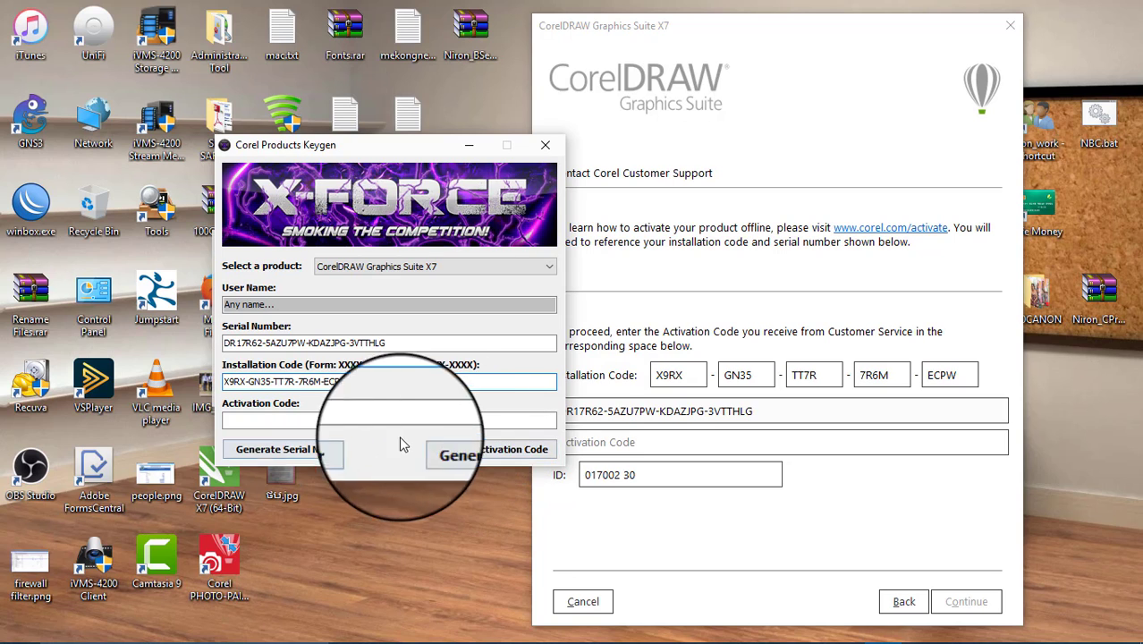
Step: Place the activation window clear of the keygen, generate the activation code and copy it
{"action": "left_click_drag", "start_coordinate": [732, 43], "coordinate": [850, 43]}
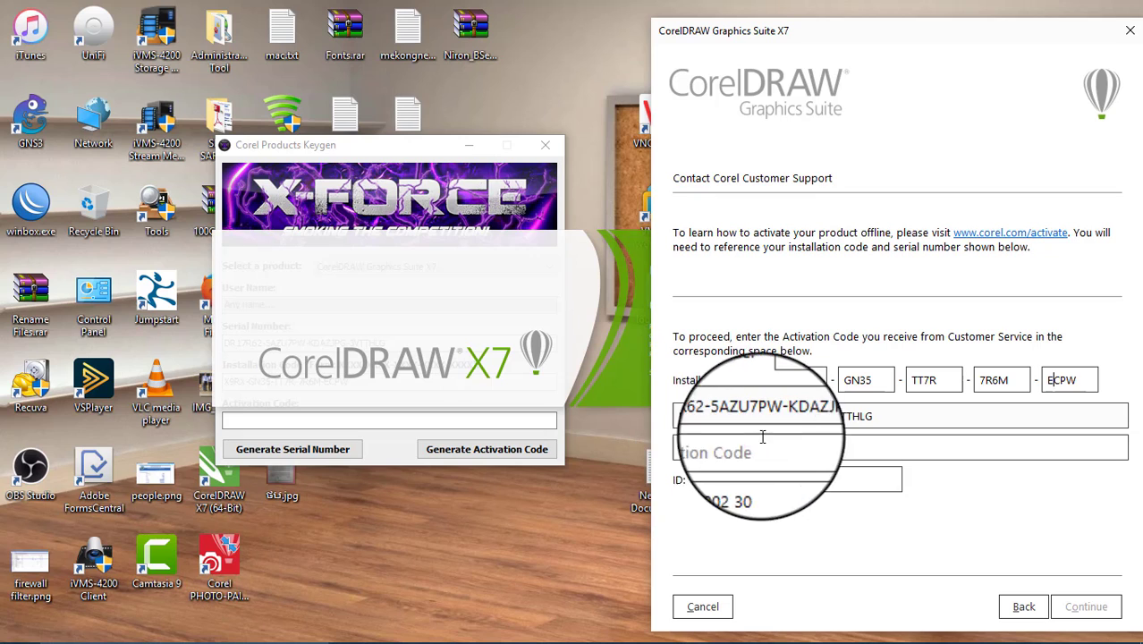
{"action": "left_click", "coordinate": [401, 146]}
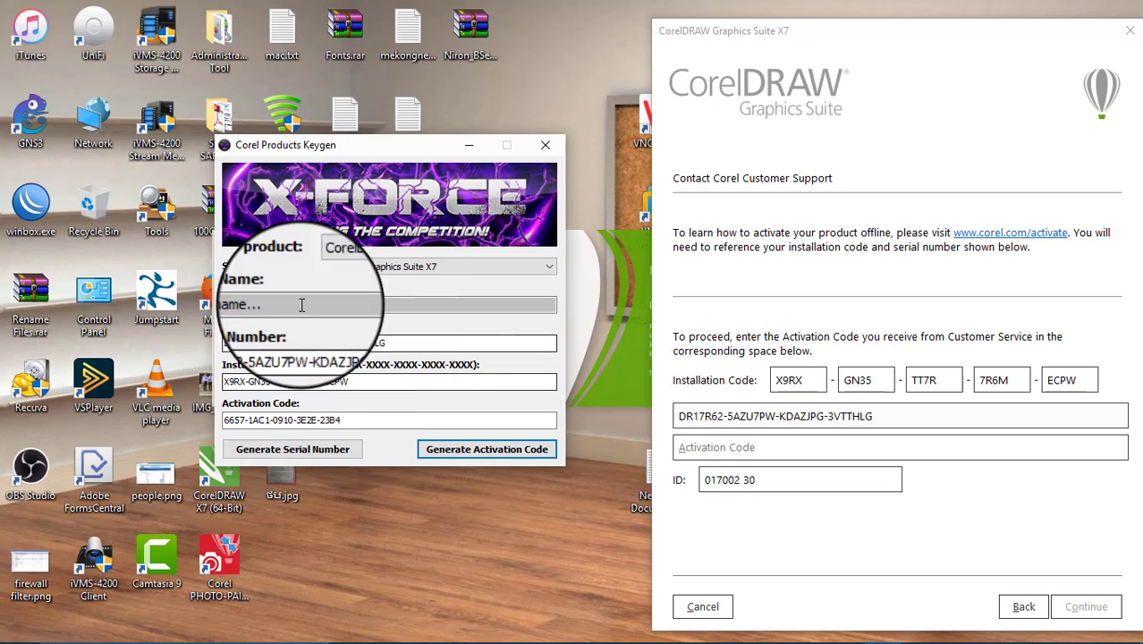
{"action": "left_click_drag", "start_coordinate": [350, 418], "coordinate": [226, 421]}
{"action": "right_click", "coordinate": [257, 421]}
{"action": "left_click", "coordinate": [292, 473]}
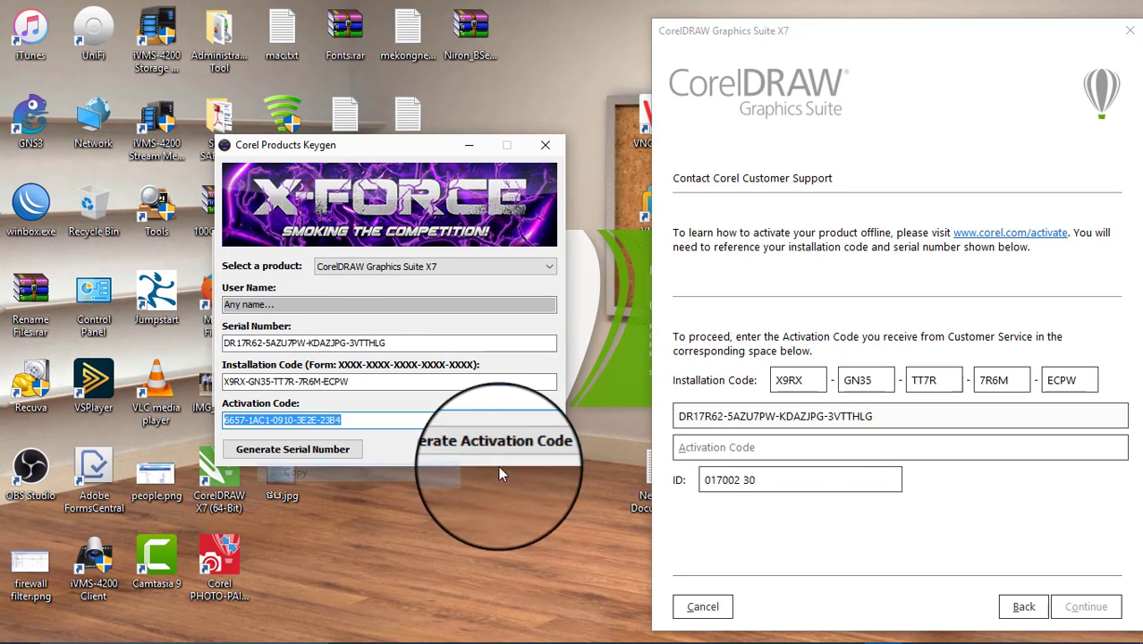
Step: Paste the activation code into the Contact Corel Customer Support page and continue with the activation
{"action": "left_click", "coordinate": [764, 447]}
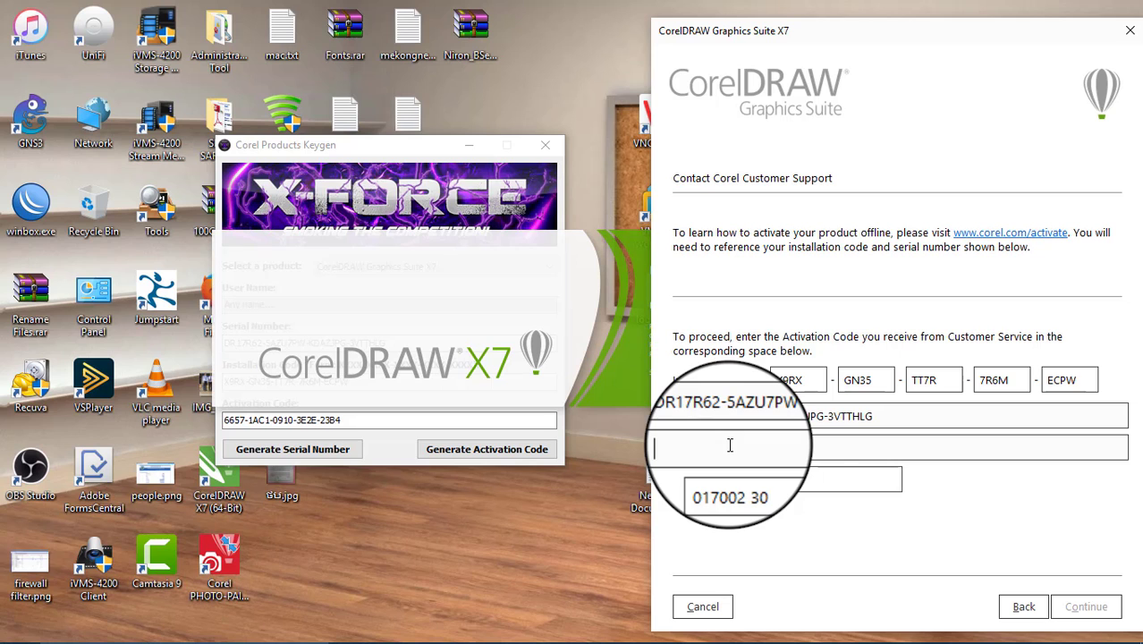
{"action": "right_click", "coordinate": [730, 445]}
{"action": "left_click", "coordinate": [757, 508]}
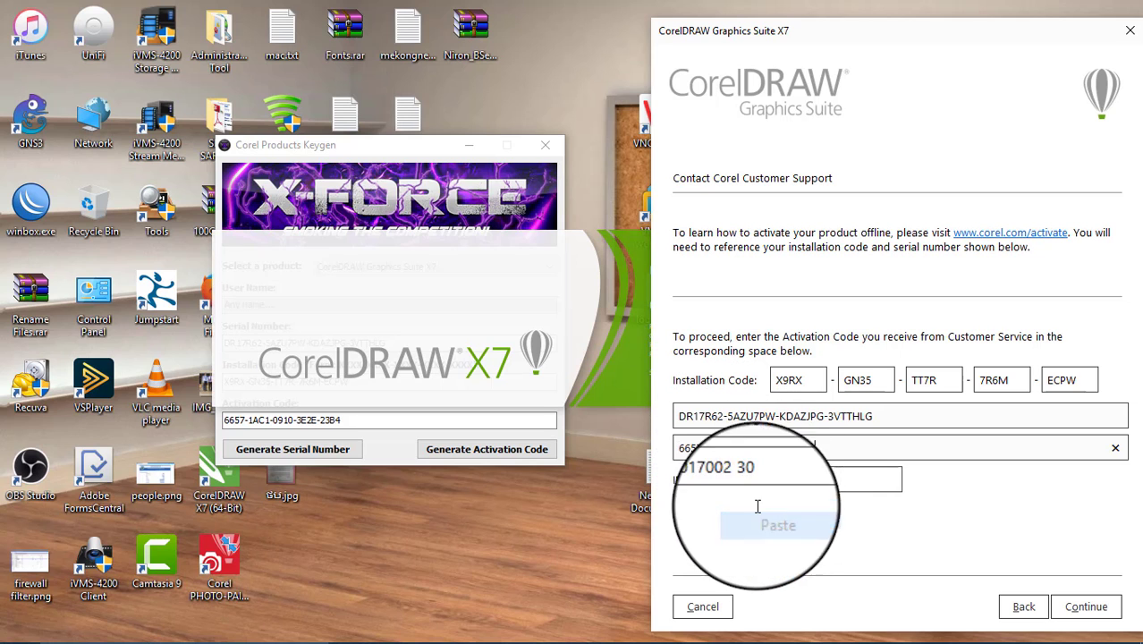
{"action": "left_click_drag", "start_coordinate": [875, 36], "coordinate": [629, 27]}
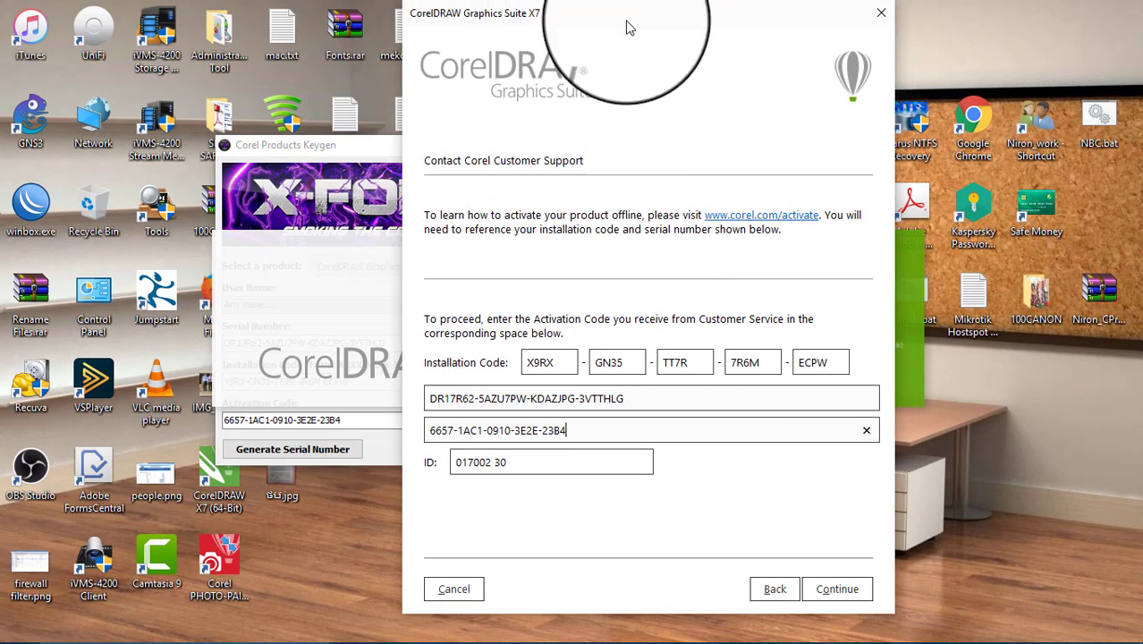
{"action": "left_click", "coordinate": [840, 598]}
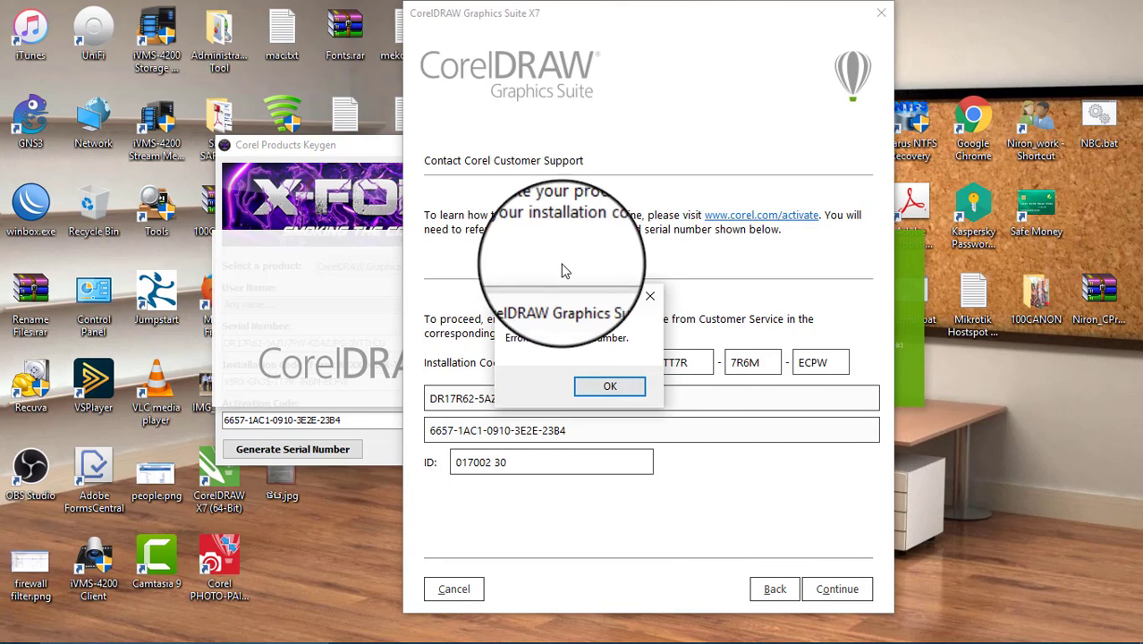
{"action": "left_click_drag", "start_coordinate": [566, 298], "coordinate": [576, 278]}
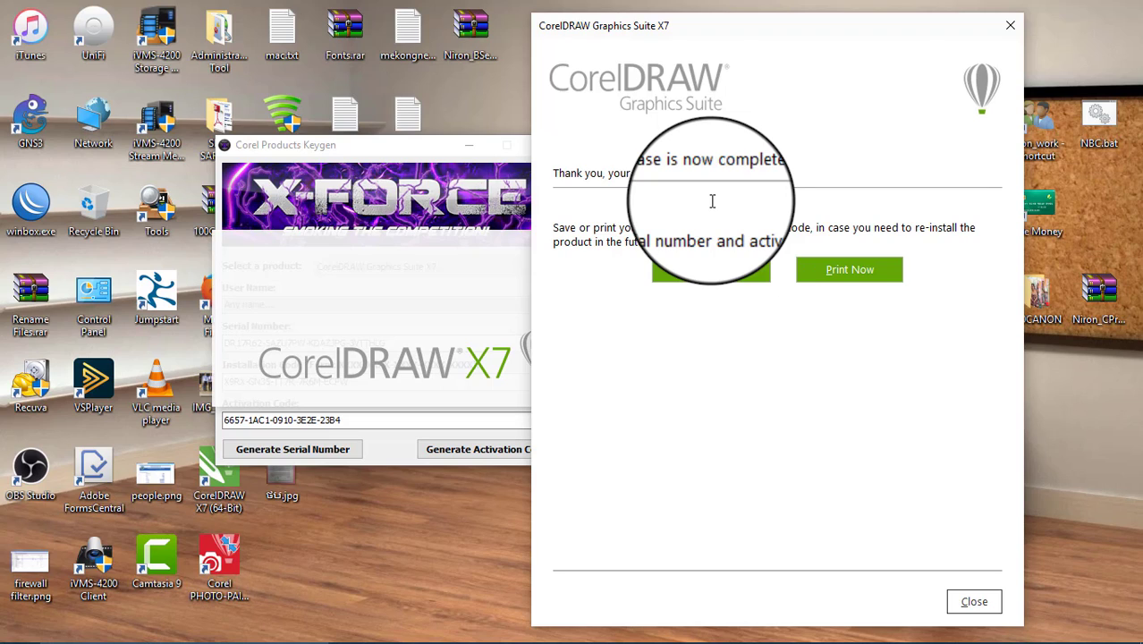
Step: Save the serial number and activation code to a text file in Documents, then close the activation and Corel account windows
{"action": "left_click", "coordinate": [714, 273]}
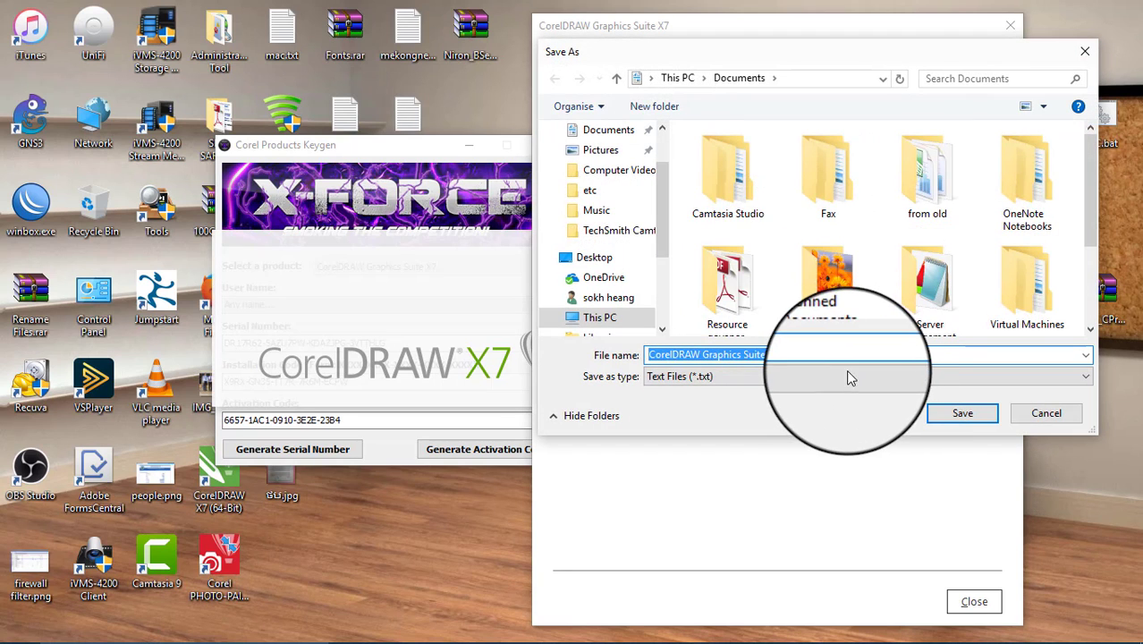
{"action": "left_click", "coordinate": [979, 428]}
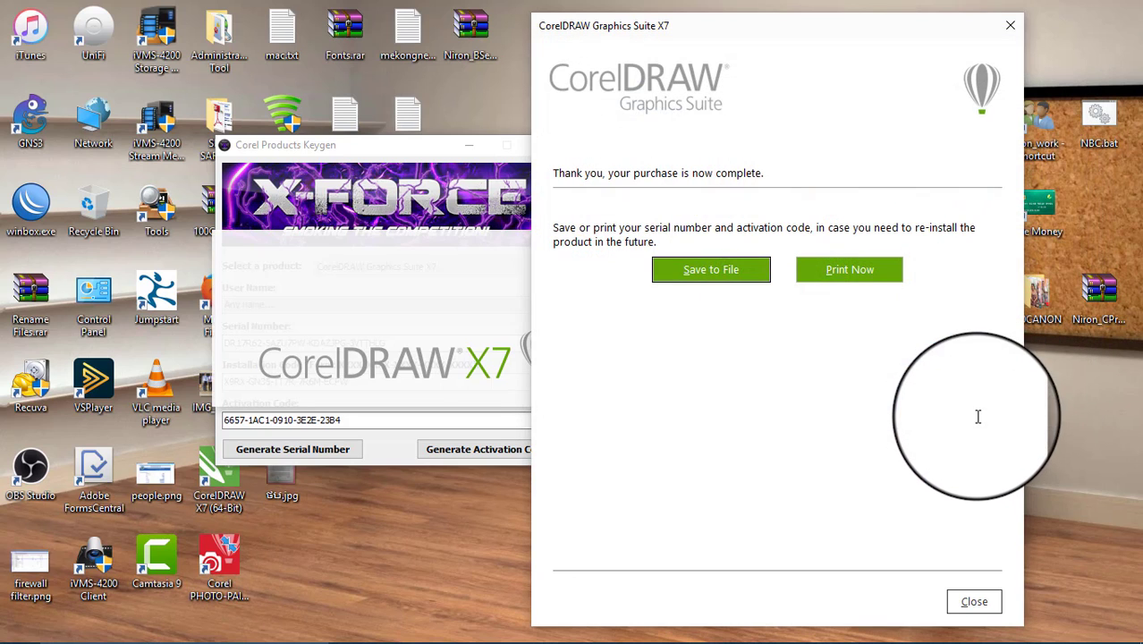
{"action": "left_click", "coordinate": [974, 602]}
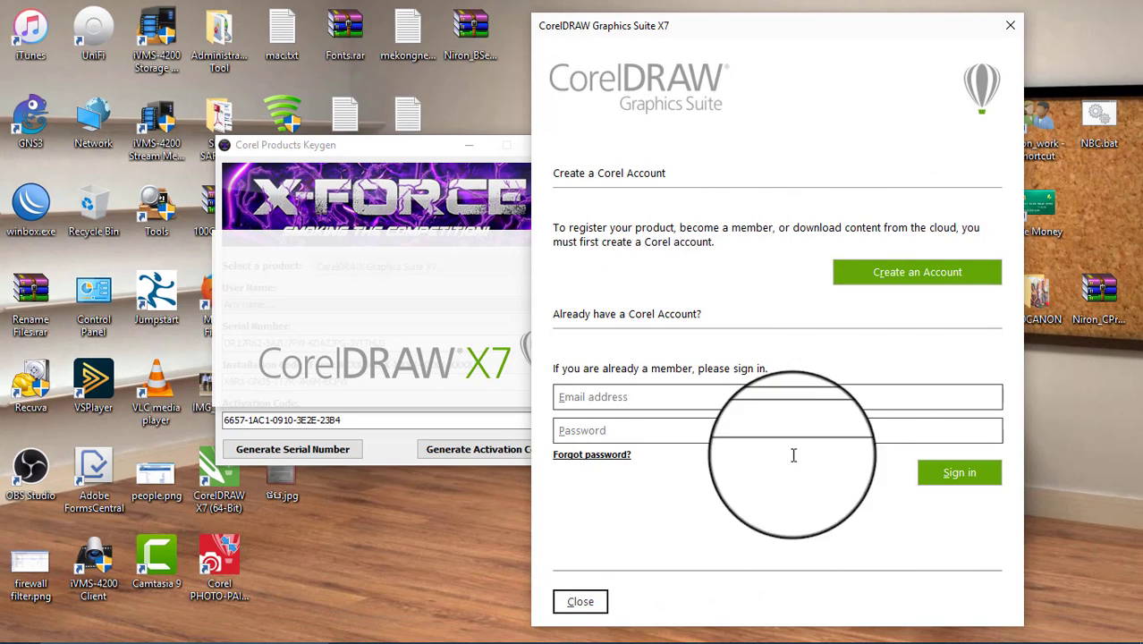
{"action": "left_click", "coordinate": [593, 608]}
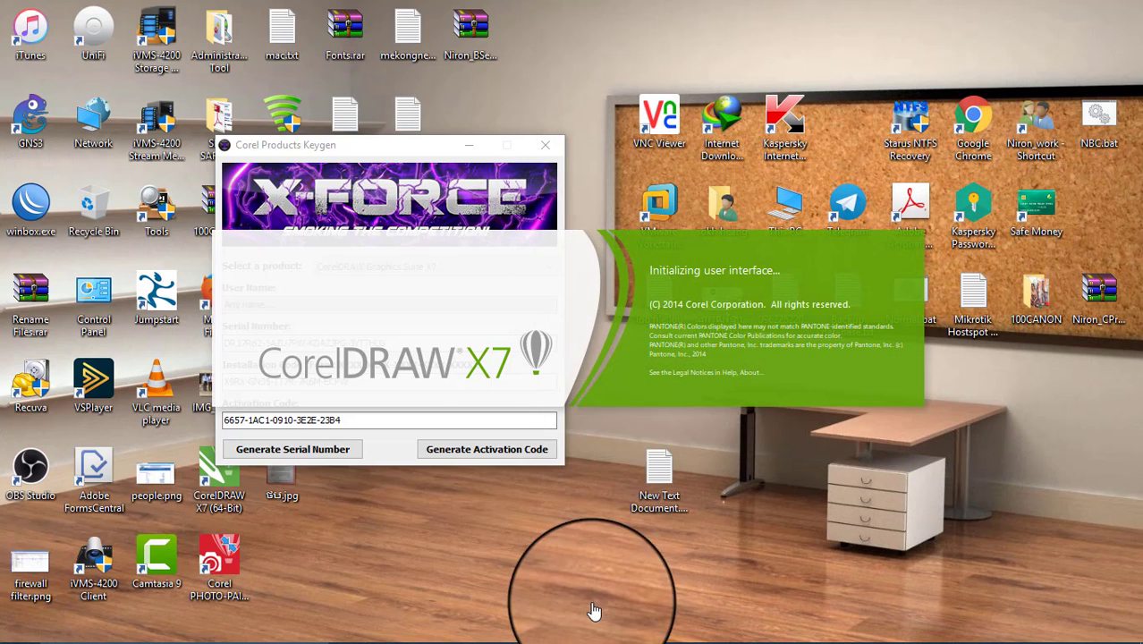
{"action": "left_click", "coordinate": [536, 153]}
{"action": "right_click", "coordinate": [530, 130]}
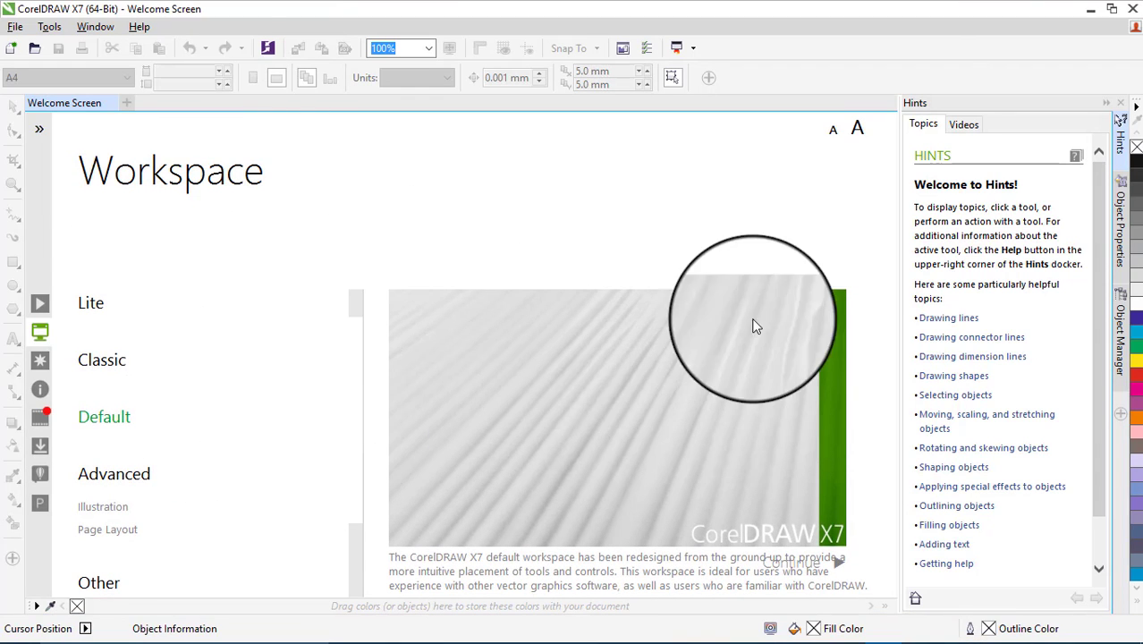
Step: Switch the workspace to Classic
{"action": "mouse_move", "coordinate": [96, 365]}
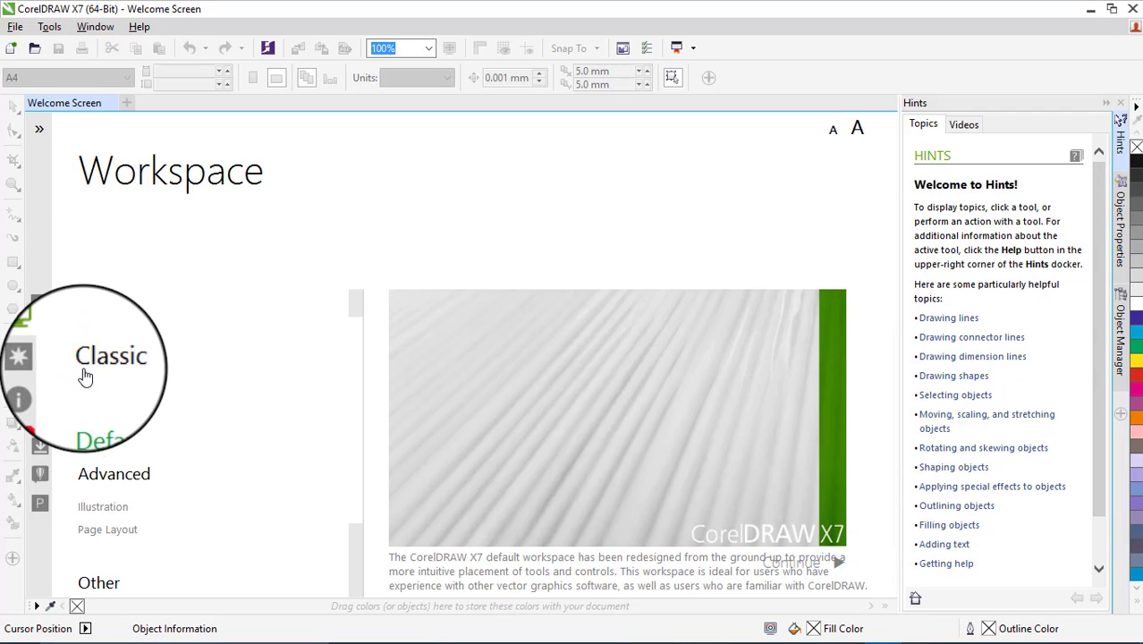
{"action": "left_click", "coordinate": [105, 374]}
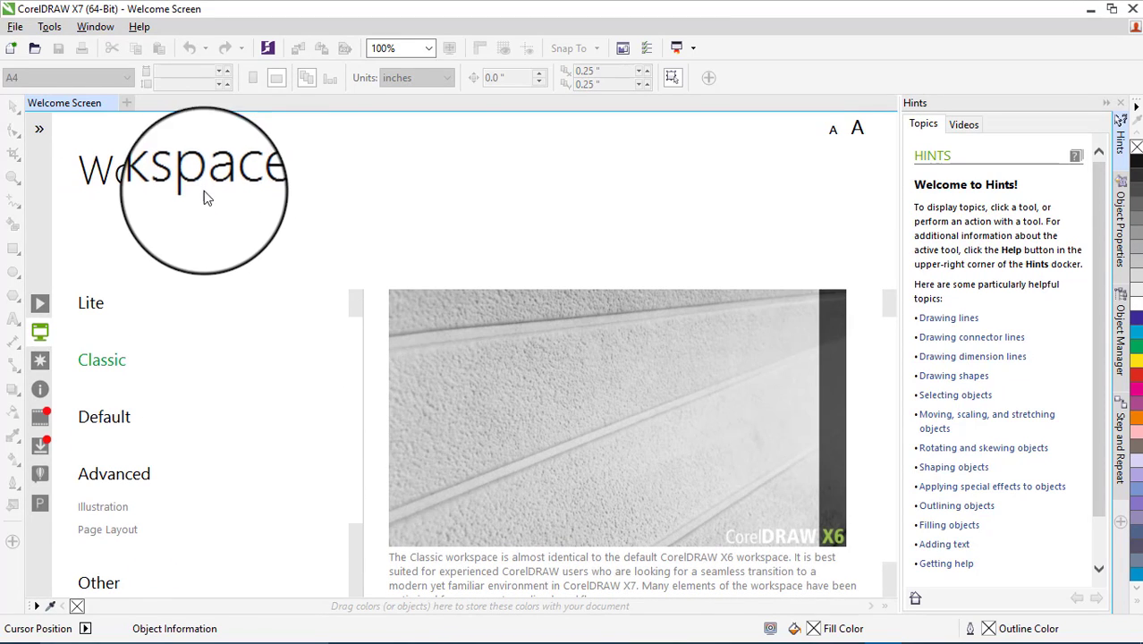
{"action": "left_click", "coordinate": [15, 27]}
{"action": "left_click", "coordinate": [40, 43]}
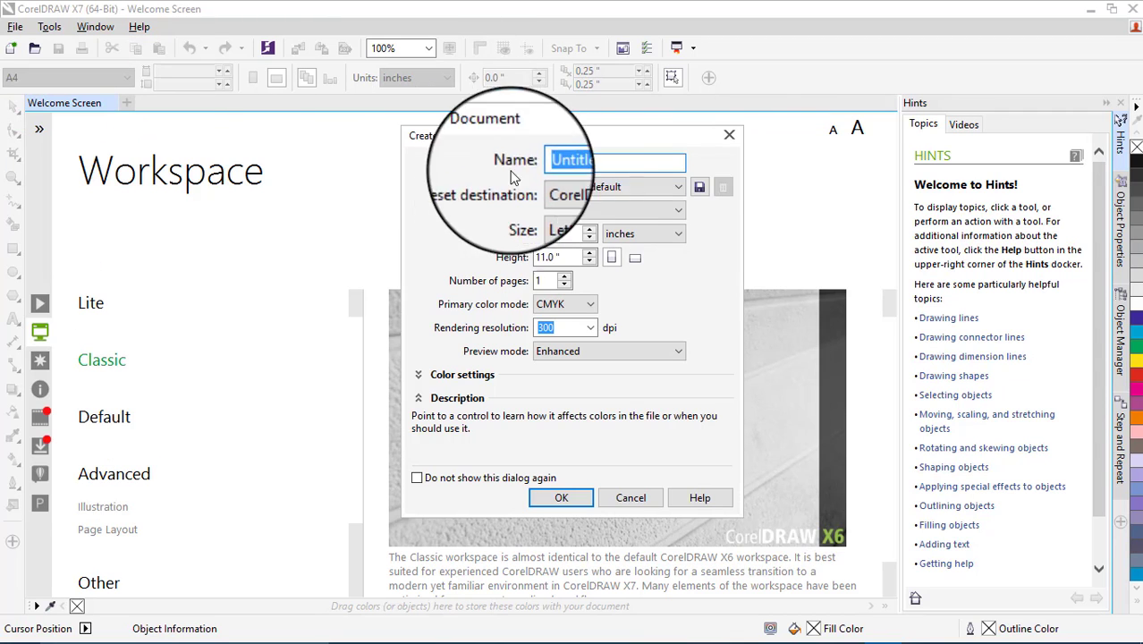
{"action": "left_click", "coordinate": [729, 135]}
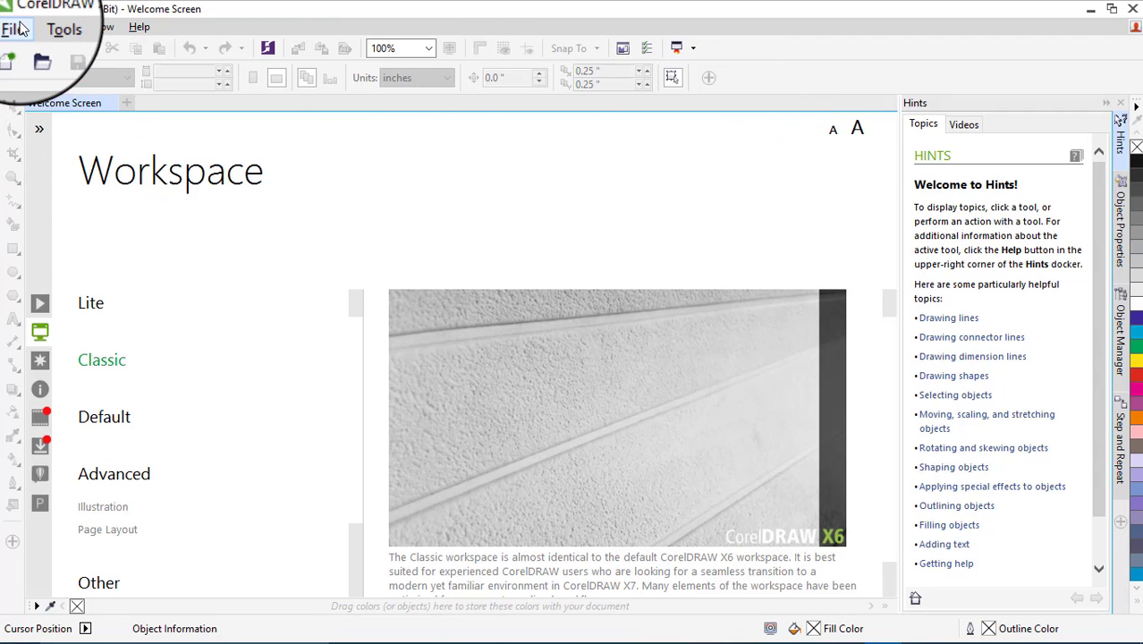
Step: Create a new document from the first Dentist NA template in the Business Cards category
{"action": "left_click", "coordinate": [15, 27]}
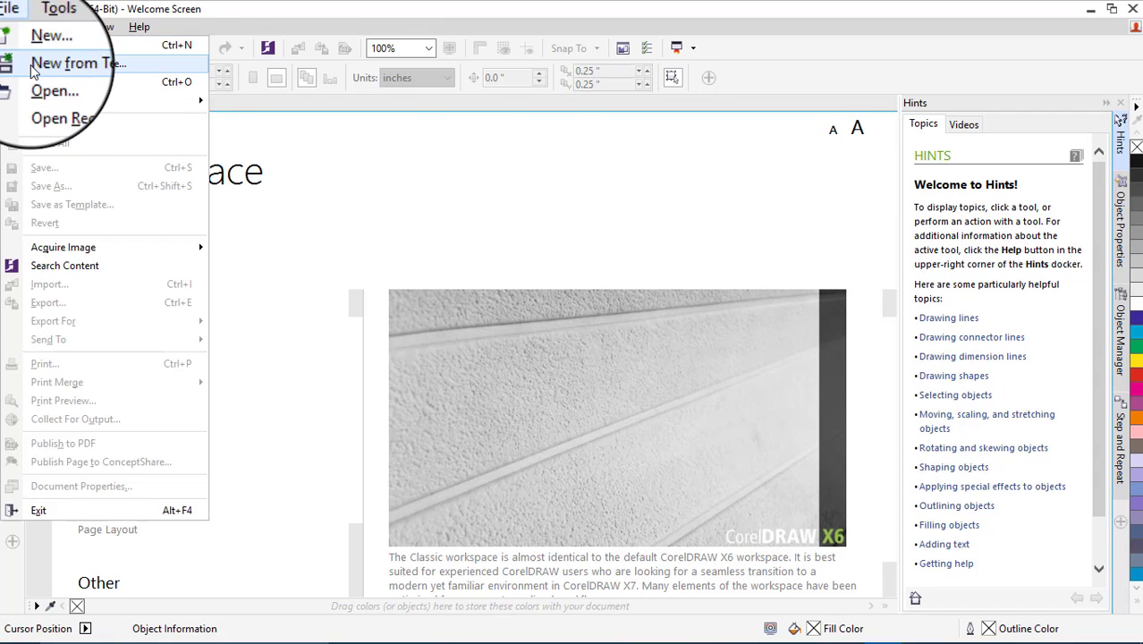
{"action": "left_click", "coordinate": [34, 64]}
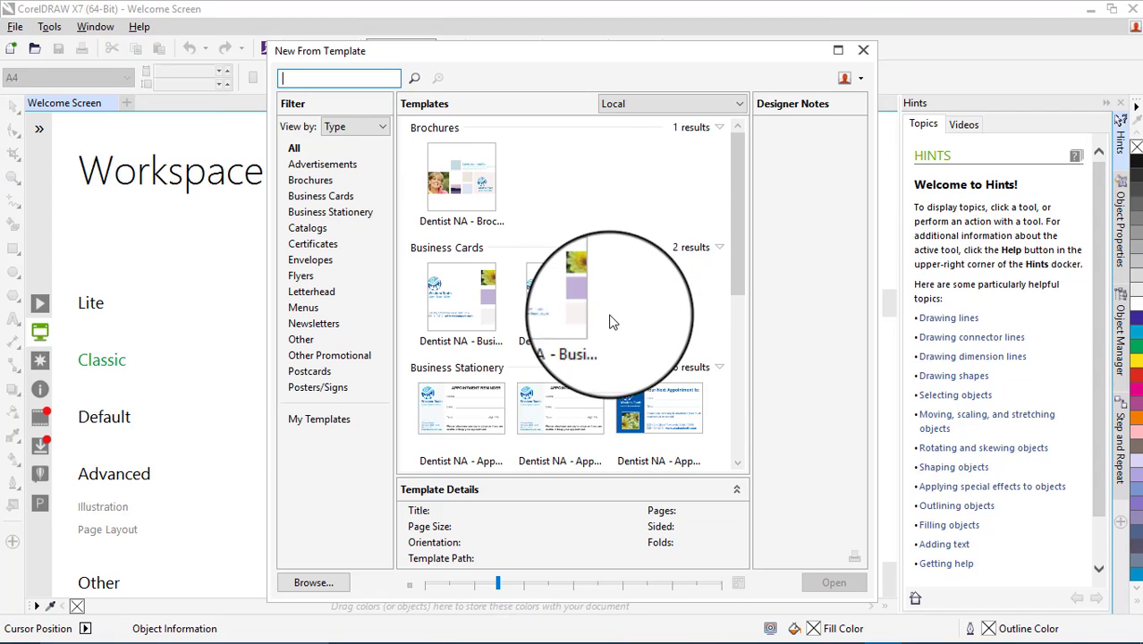
{"action": "scroll", "coordinate": [650, 313], "scroll_direction": "down", "scroll_amount": 1}
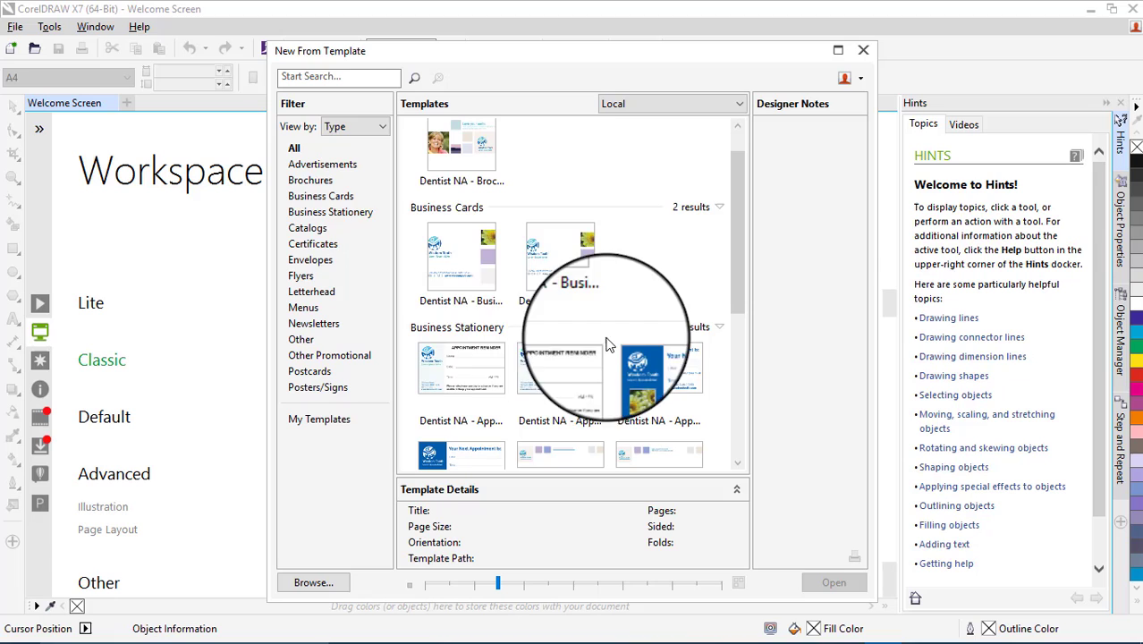
{"action": "left_click", "coordinate": [339, 196]}
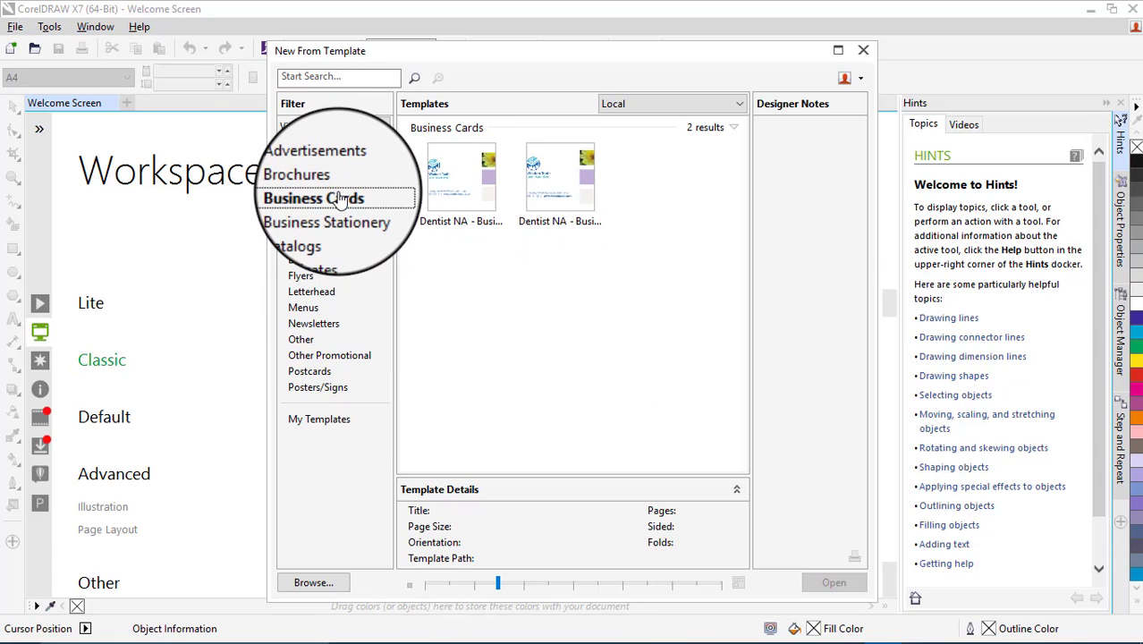
{"action": "left_click", "coordinate": [477, 187]}
{"action": "left_click", "coordinate": [812, 579]}
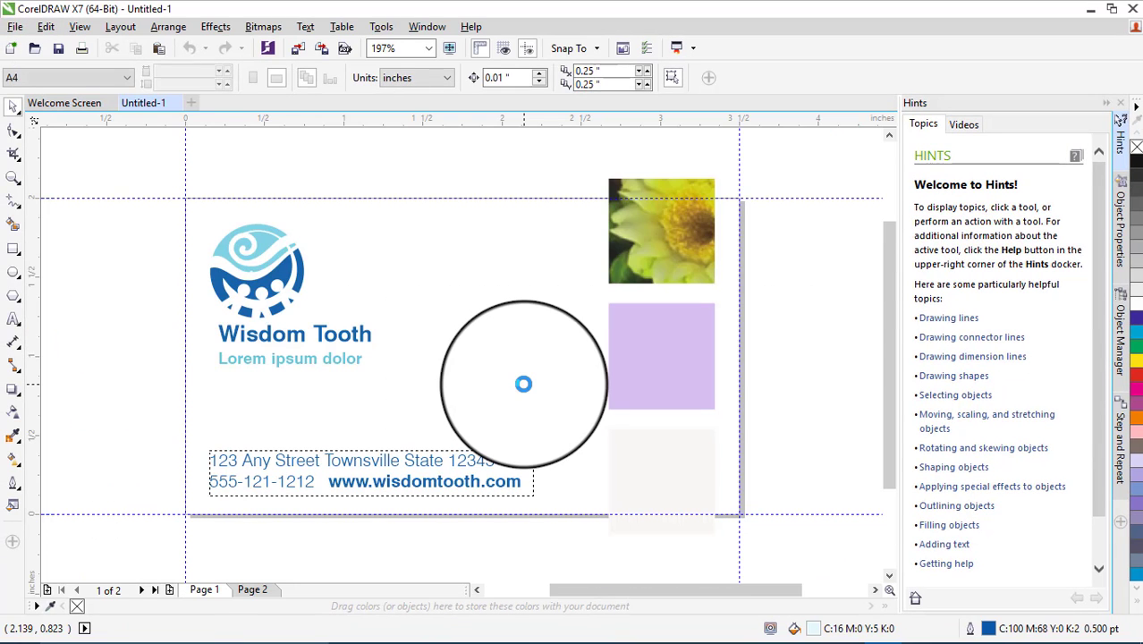
Step: Examine the business card's logo, text and pictures at different magnifications
{"action": "scroll", "coordinate": [503, 327], "scroll_direction": "up", "scroll_amount": 2}
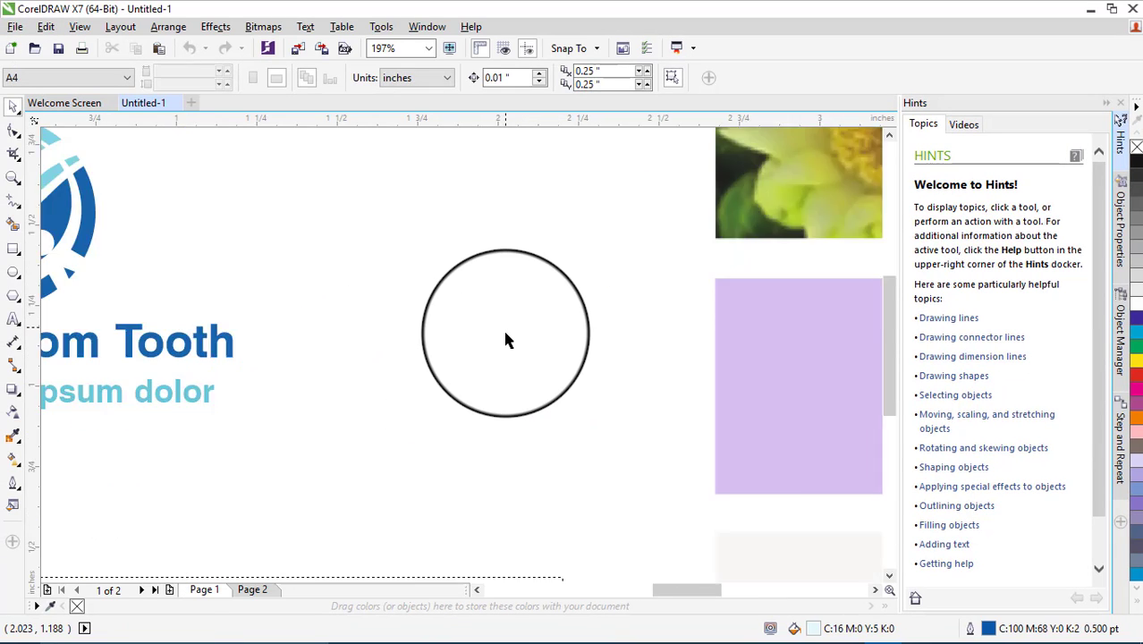
{"action": "scroll", "coordinate": [505, 332], "scroll_direction": "down", "scroll_amount": 4}
{"action": "scroll", "coordinate": [584, 318], "scroll_direction": "up", "scroll_amount": 2}
{"action": "scroll", "coordinate": [416, 370], "scroll_direction": "up", "scroll_amount": 2}
{"action": "scroll", "coordinate": [302, 395], "scroll_direction": "down", "scroll_amount": 3}
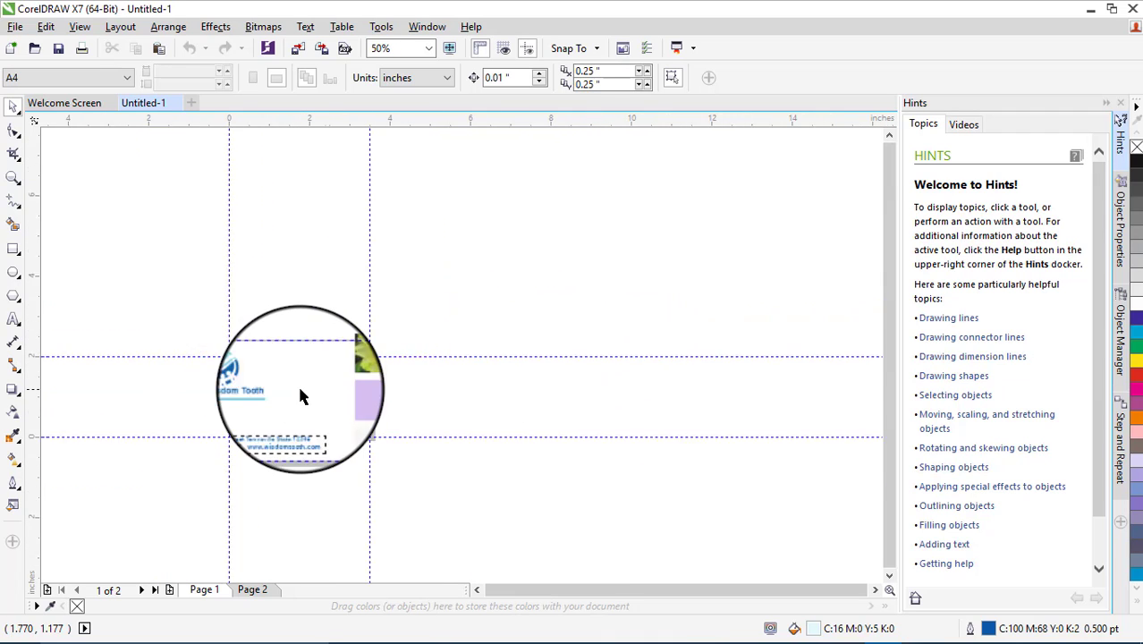
{"action": "scroll", "coordinate": [291, 400], "scroll_direction": "up", "scroll_amount": 4}
{"action": "scroll", "coordinate": [292, 403], "scroll_direction": "down", "scroll_amount": 1}
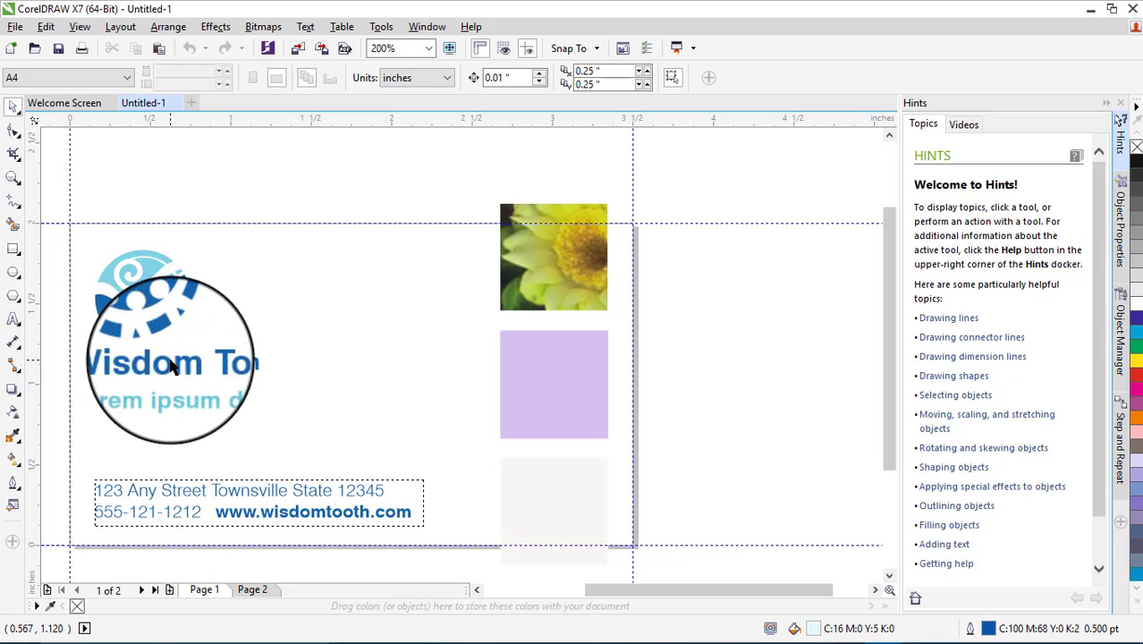
{"action": "left_click", "coordinate": [195, 388]}
{"action": "left_click", "coordinate": [293, 360]}
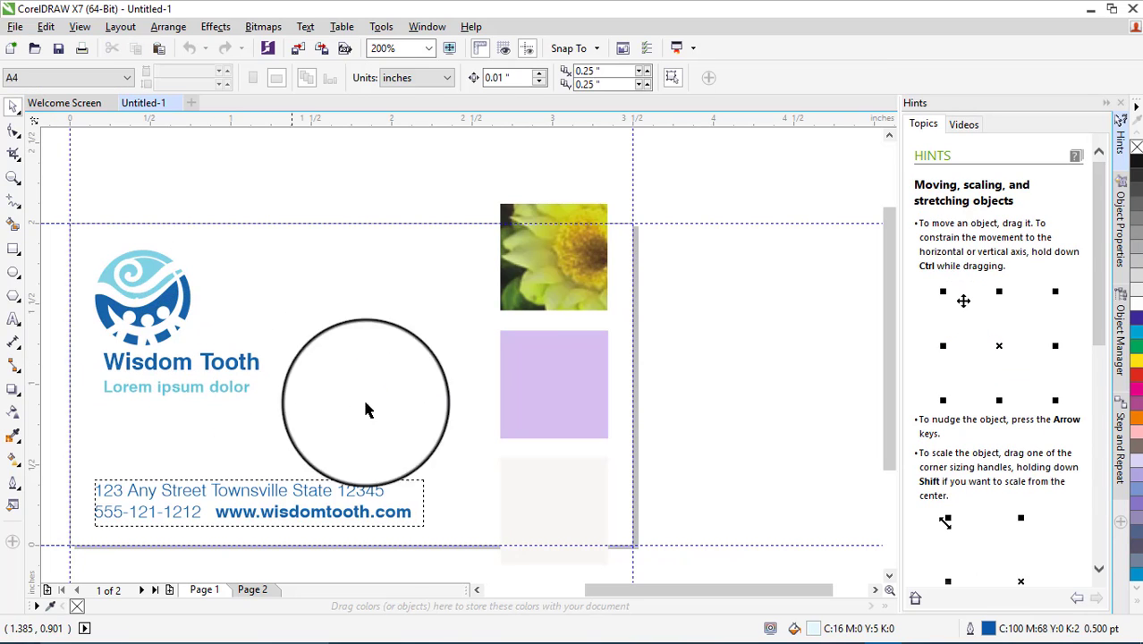
Step: Shift the flower photo and the purple square down about 0.2 inch, placing the photo inside the card's upper guideline
{"action": "left_click", "coordinate": [594, 304]}
{"action": "left_click", "coordinate": [566, 374]}
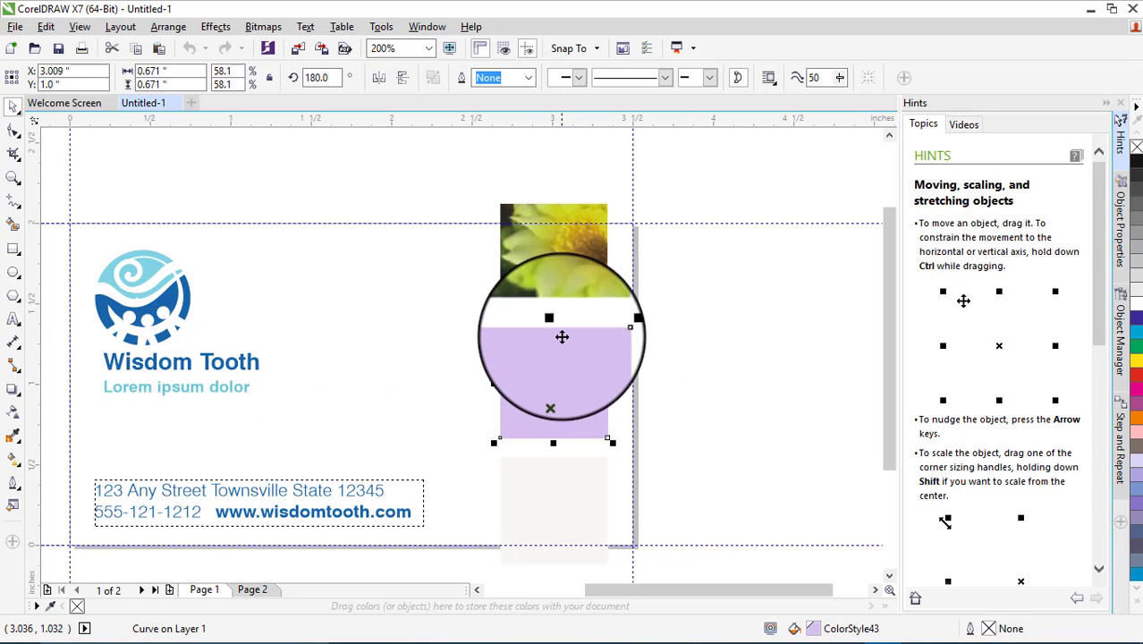
{"action": "left_click", "coordinate": [572, 302]}
{"action": "left_click", "coordinate": [564, 371]}
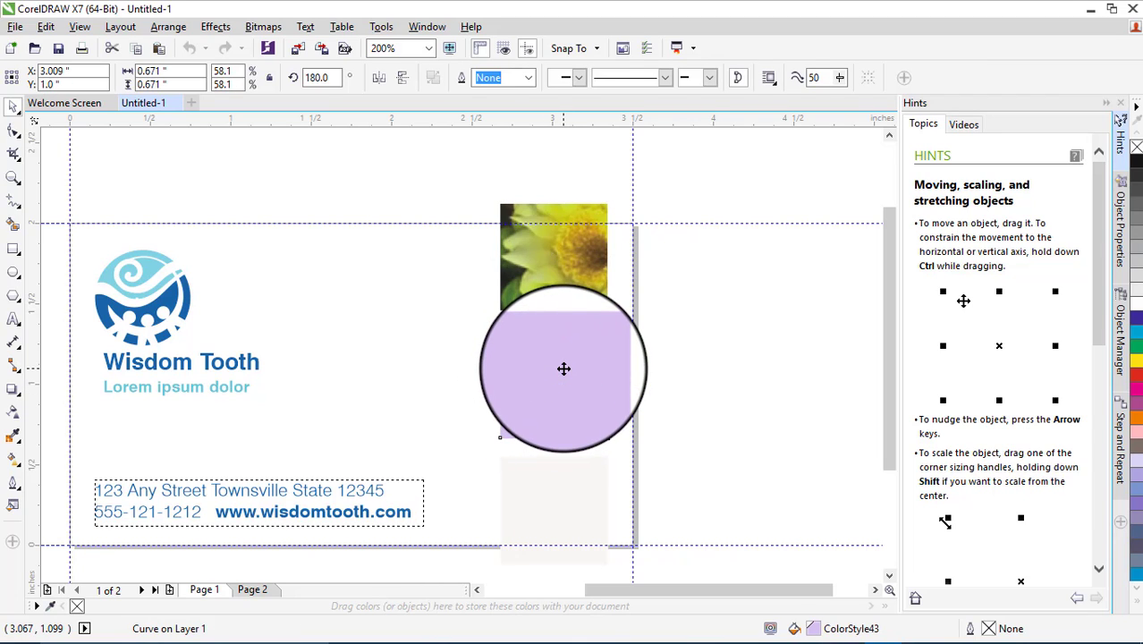
{"action": "left_click", "coordinate": [559, 375]}
{"action": "left_click", "coordinate": [560, 374]}
{"action": "left_click_drag", "start_coordinate": [559, 375], "coordinate": [430, 338]}
{"action": "left_click", "coordinate": [436, 333]}
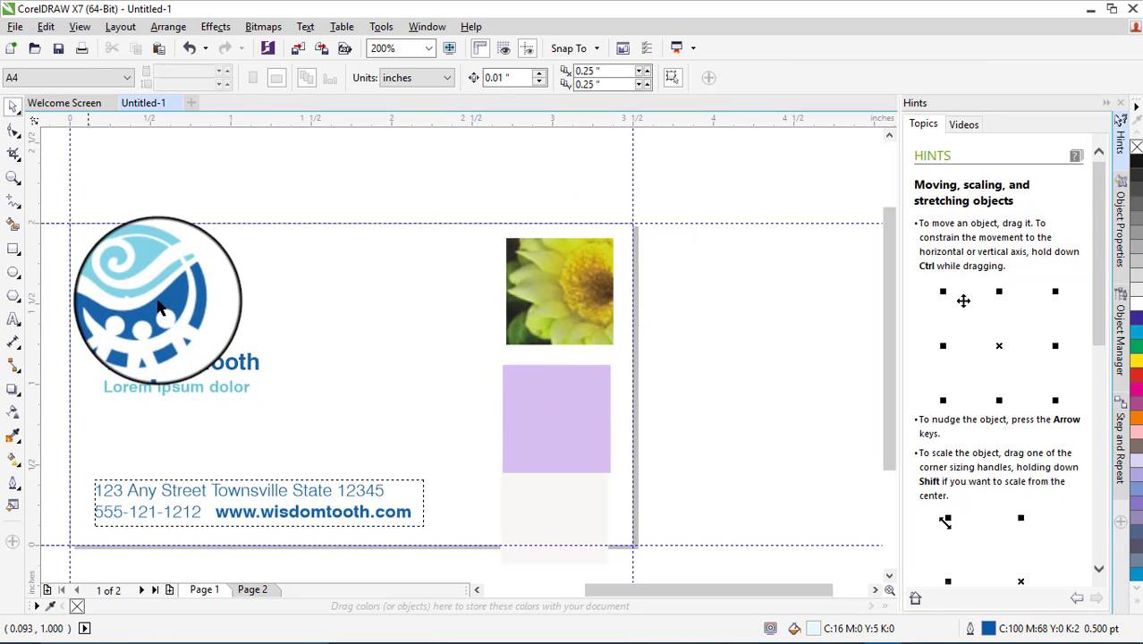
Step: Try to move the Wisdom Tooth lettering and select the address text block
{"action": "left_click", "coordinate": [158, 357]}
{"action": "left_click", "coordinate": [177, 370]}
{"action": "left_click_drag", "start_coordinate": [176, 371], "coordinate": [517, 399]}
{"action": "left_click", "coordinate": [413, 417]}
{"action": "left_click", "coordinate": [190, 497]}
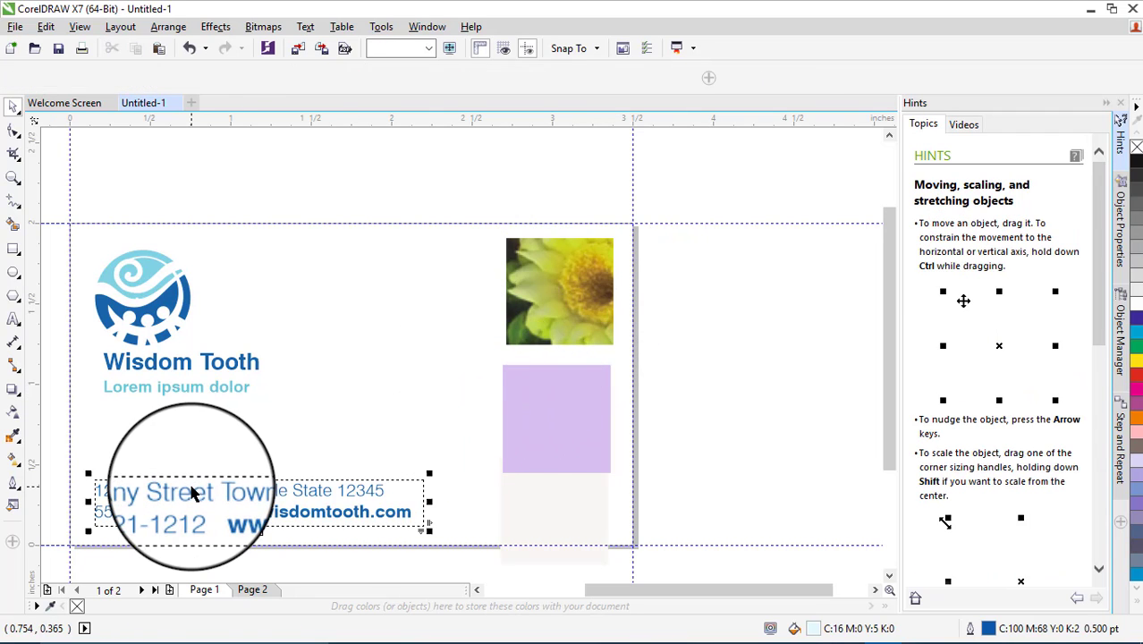
{"action": "left_click", "coordinate": [175, 455]}
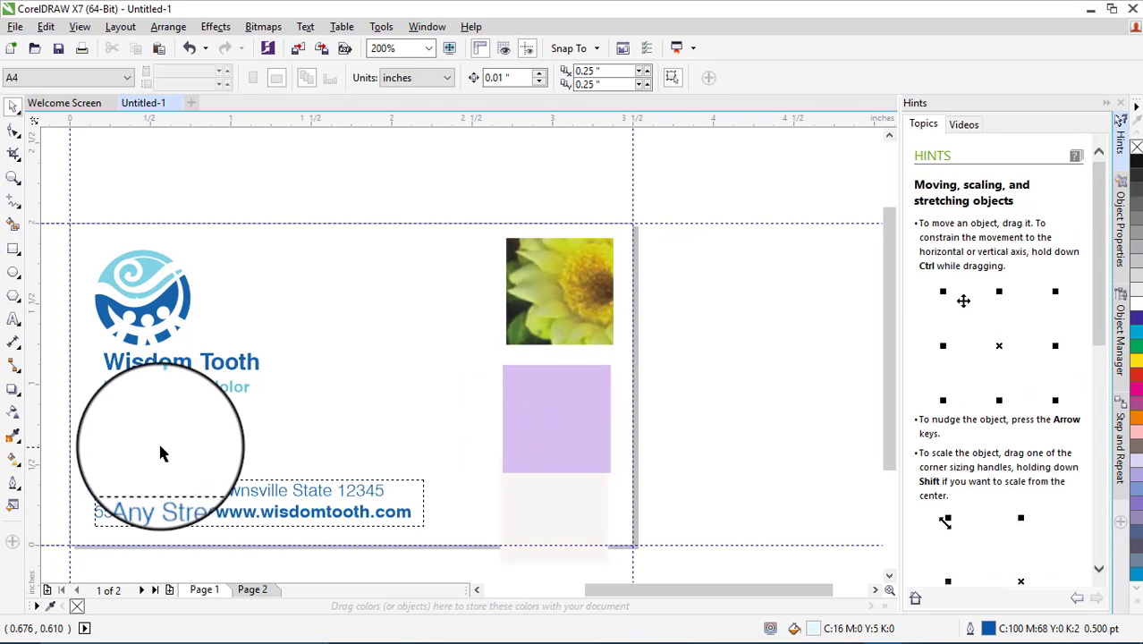
Step: Add the artistic text "SDFSDFSDF" in black between the logo and the flower photo
{"action": "left_click", "coordinate": [13, 319]}
{"action": "left_click", "coordinate": [271, 292]}
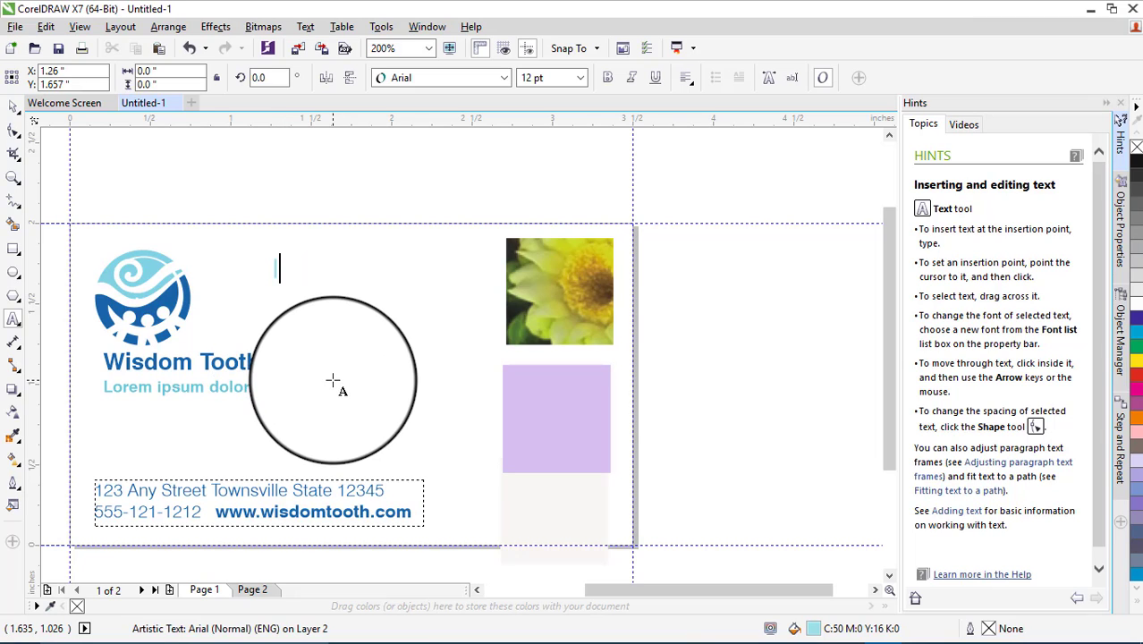
{"action": "left_click", "coordinate": [1136, 161]}
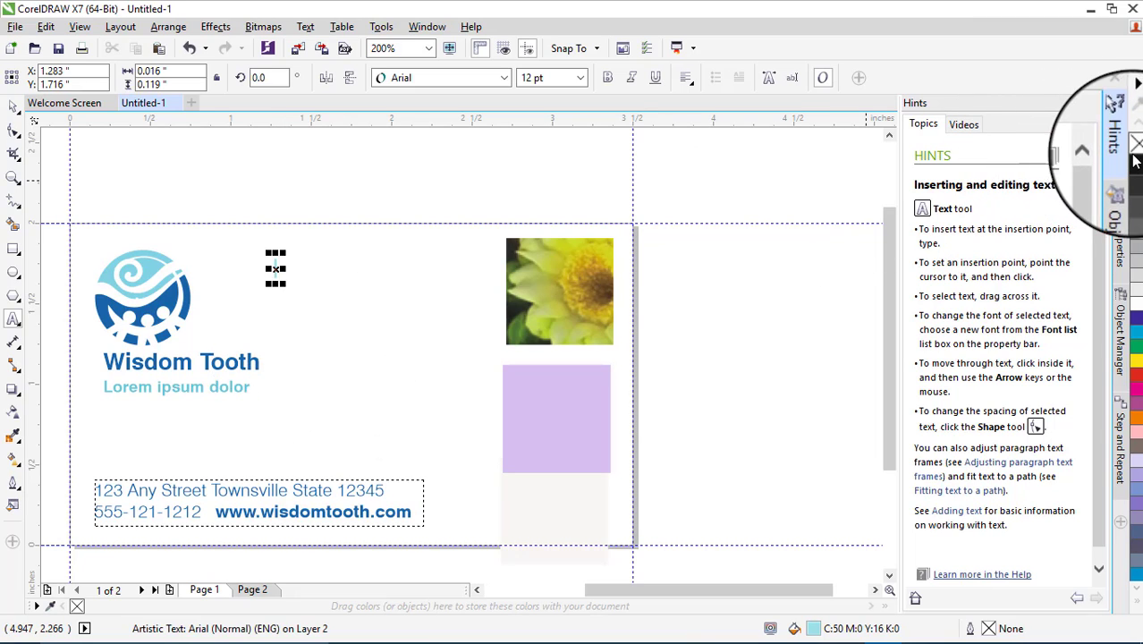
{"action": "type", "text": "SDF"}
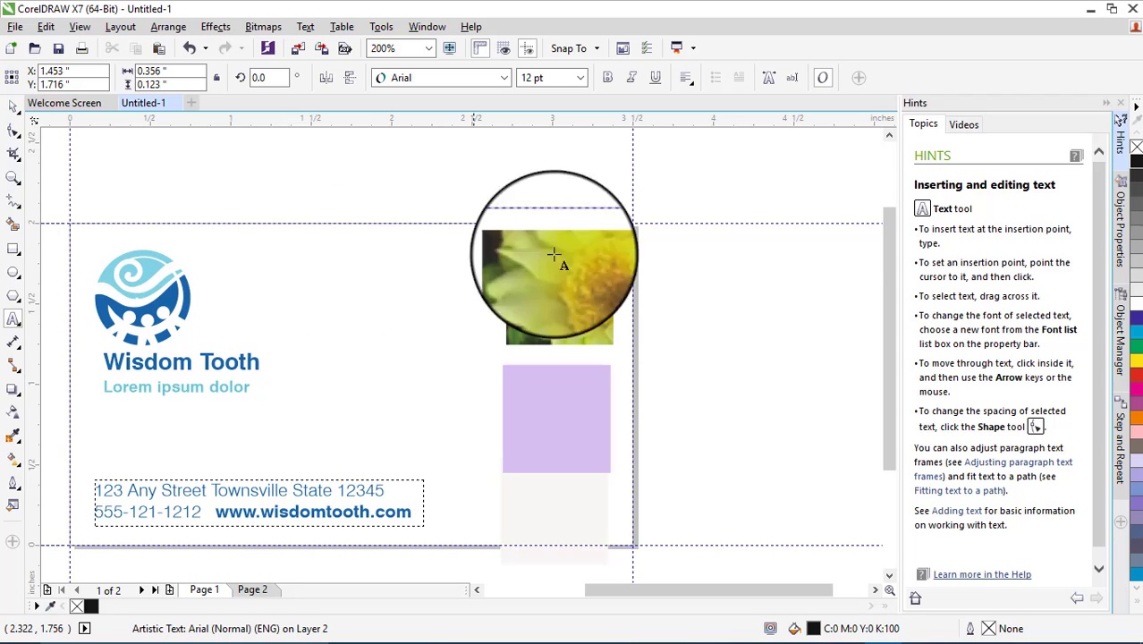
{"action": "type", "text": "SDF"}
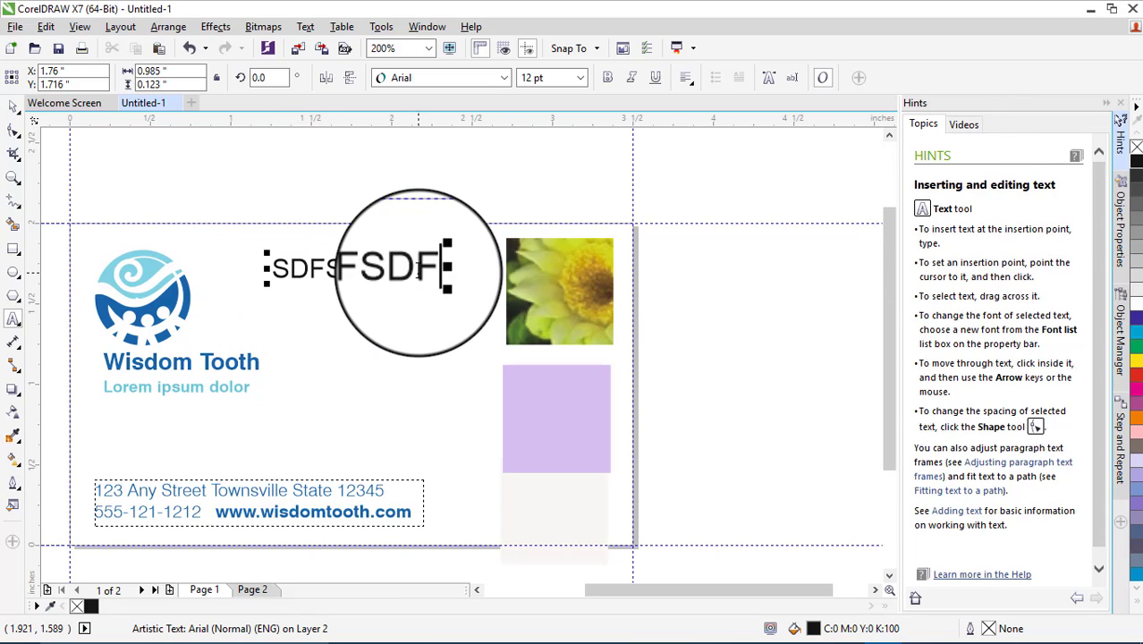
Step: Try several fill colours on the whole SDFSDFSDF text, leave it magenta, and end text editing
{"action": "left_click", "coordinate": [431, 313]}
{"action": "left_click", "coordinate": [433, 269]}
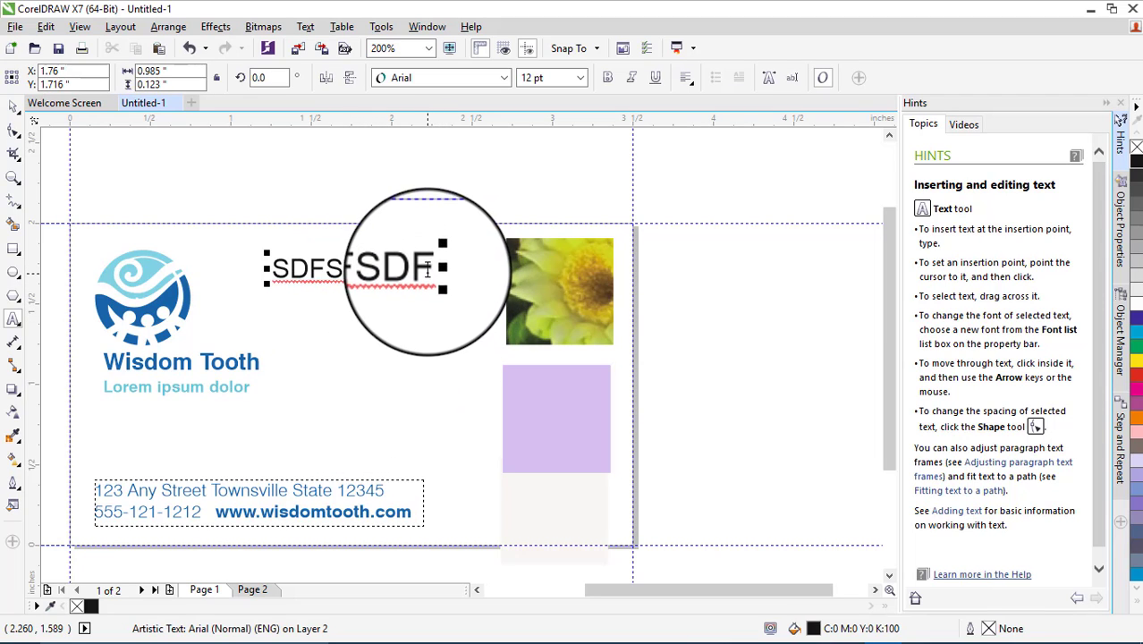
{"action": "left_click_drag", "start_coordinate": [437, 269], "coordinate": [254, 209]}
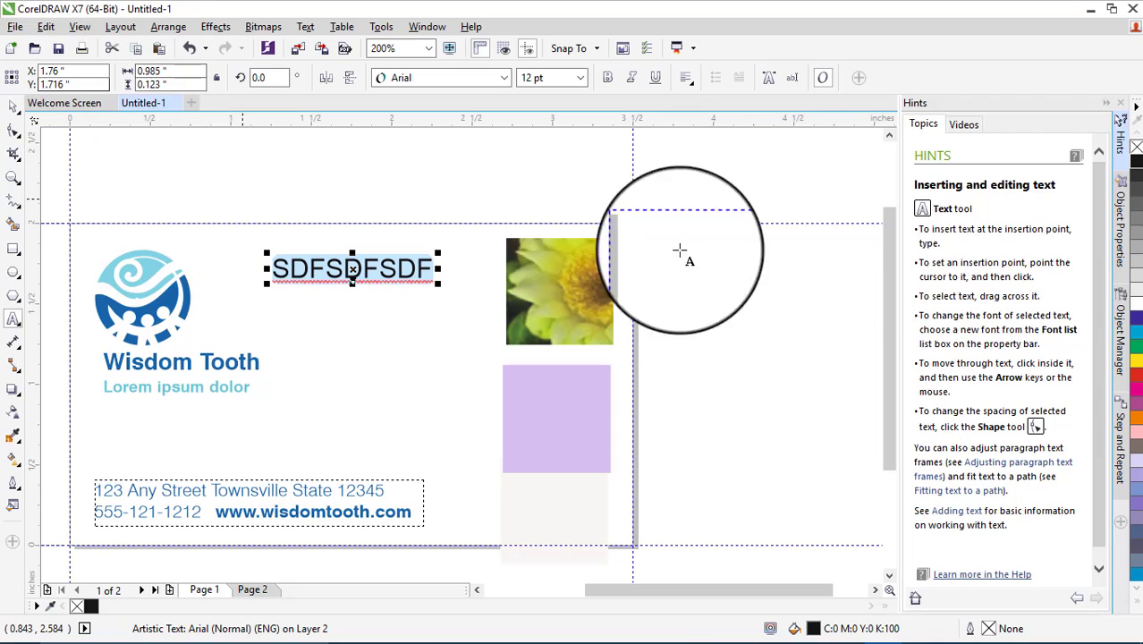
{"action": "left_click", "coordinate": [1142, 347]}
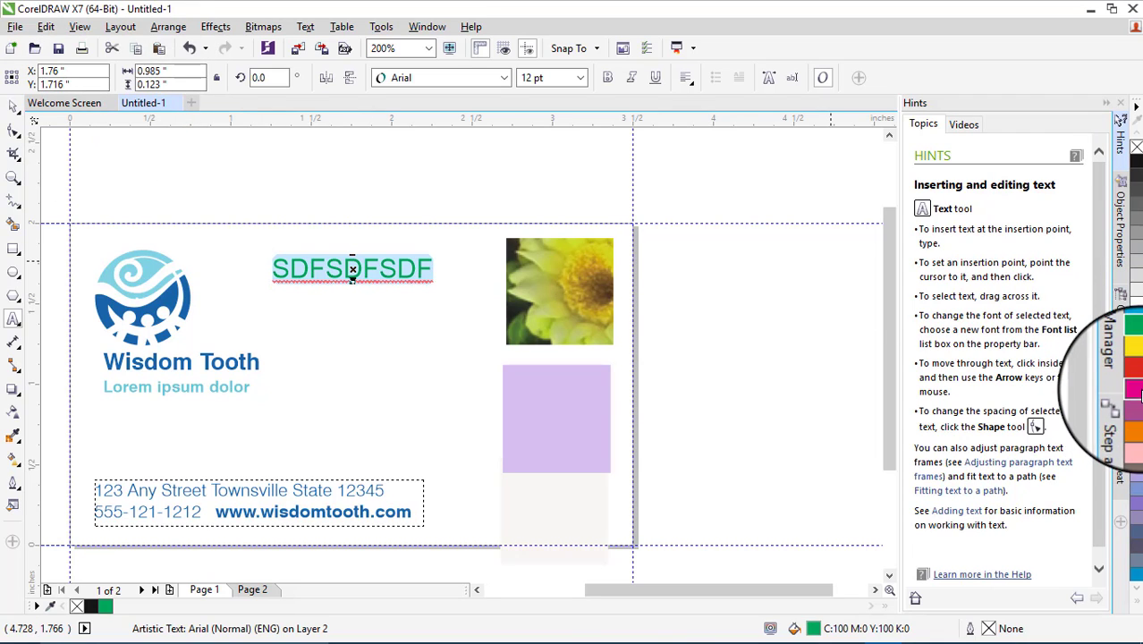
{"action": "left_click", "coordinate": [1140, 394]}
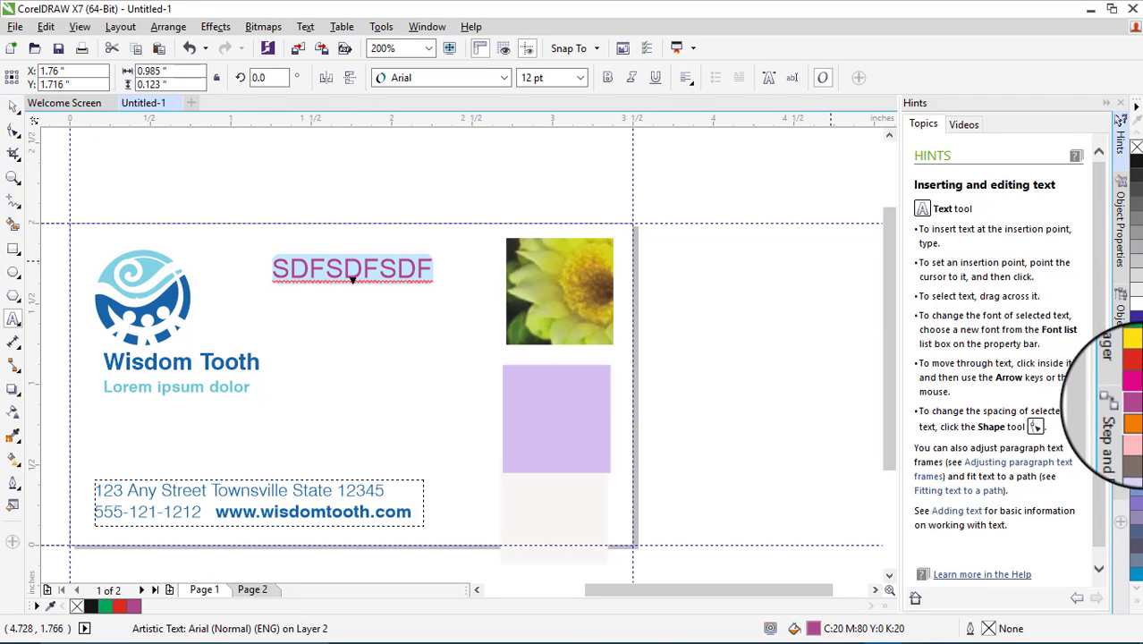
{"action": "left_click", "coordinate": [254, 315]}
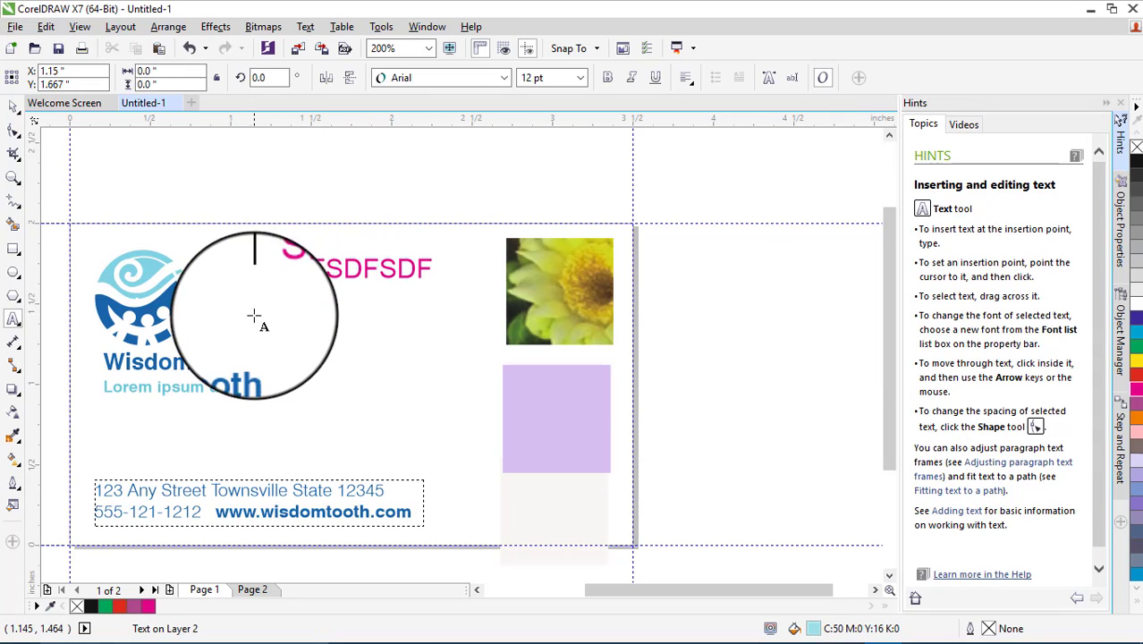
{"action": "left_click", "coordinate": [31, 134]}
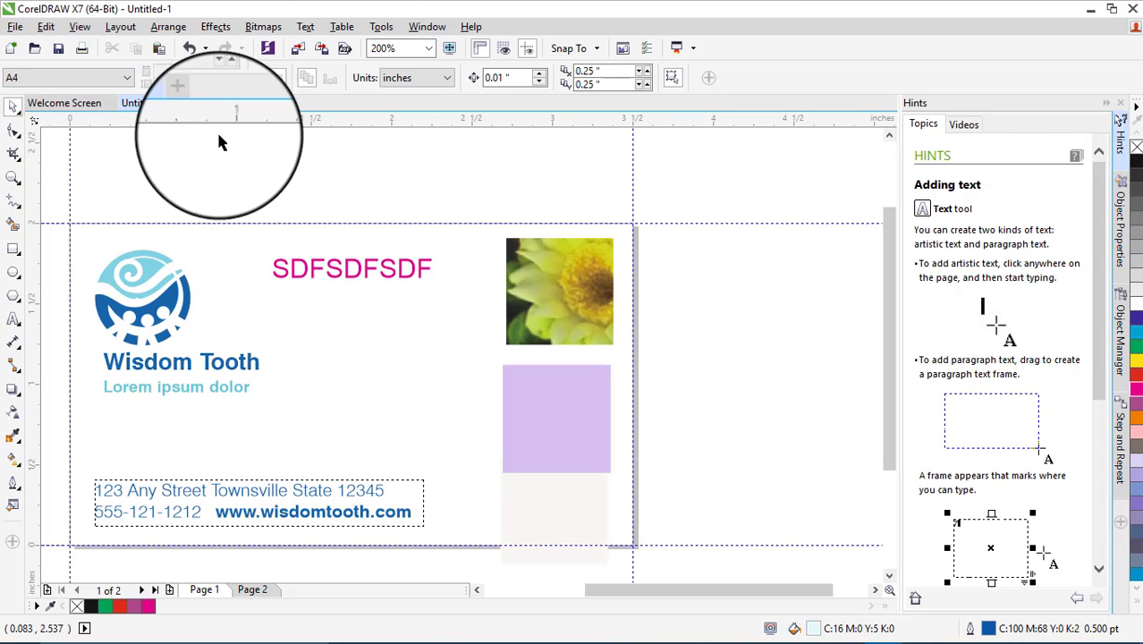
Step: Review the edited business card at different magnifications and check the video and topic hints
{"action": "left_click", "coordinate": [353, 268]}
{"action": "left_click", "coordinate": [474, 438]}
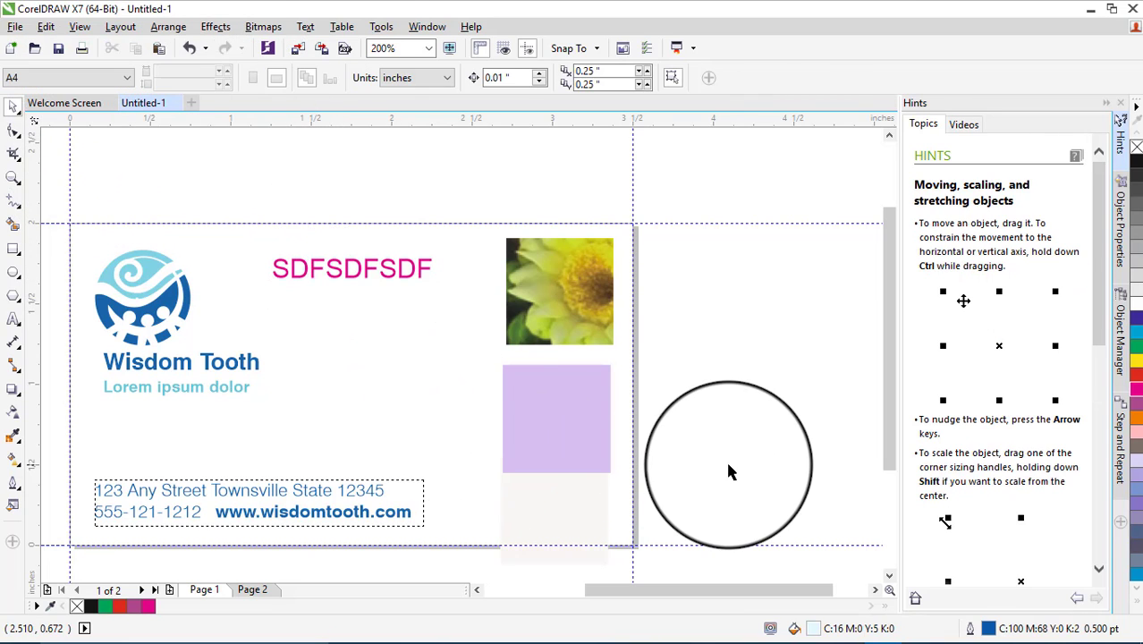
{"action": "scroll", "coordinate": [722, 475], "scroll_direction": "down", "scroll_amount": 3}
{"action": "scroll", "coordinate": [716, 447], "scroll_direction": "up", "scroll_amount": 3}
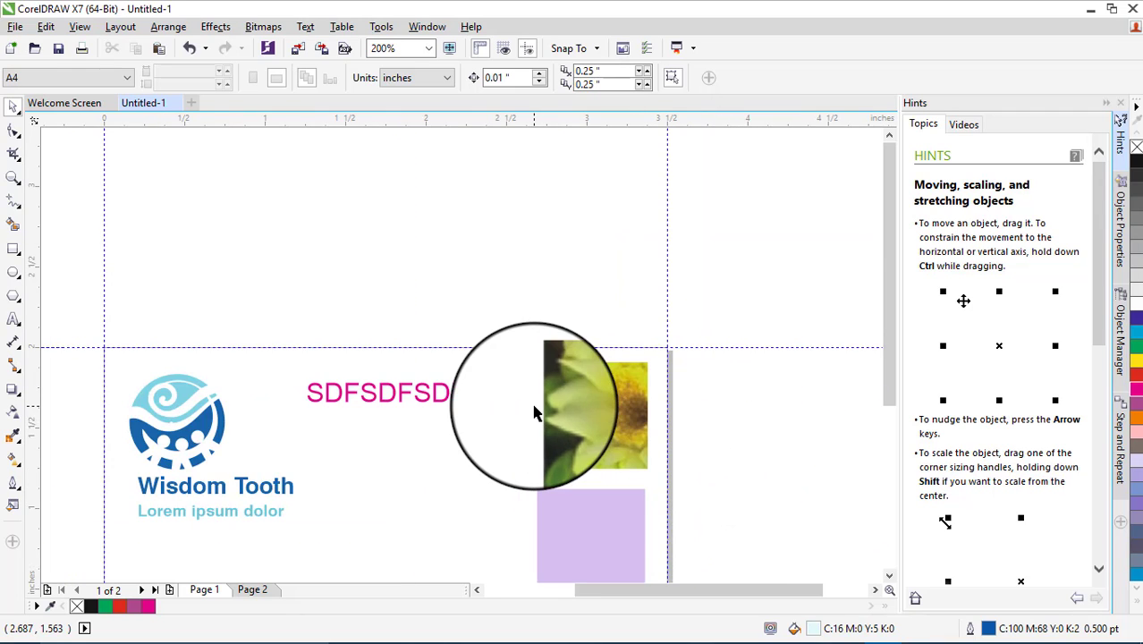
{"action": "scroll", "coordinate": [534, 413], "scroll_direction": "down", "scroll_amount": 1}
{"action": "left_click", "coordinate": [966, 127]}
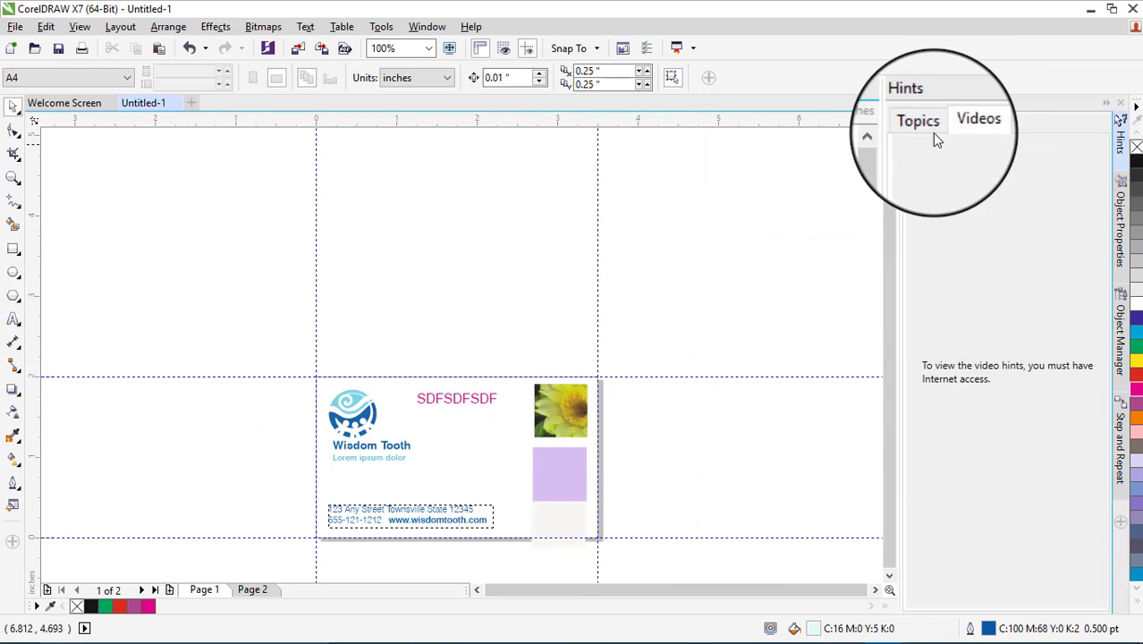
{"action": "left_click", "coordinate": [922, 124]}
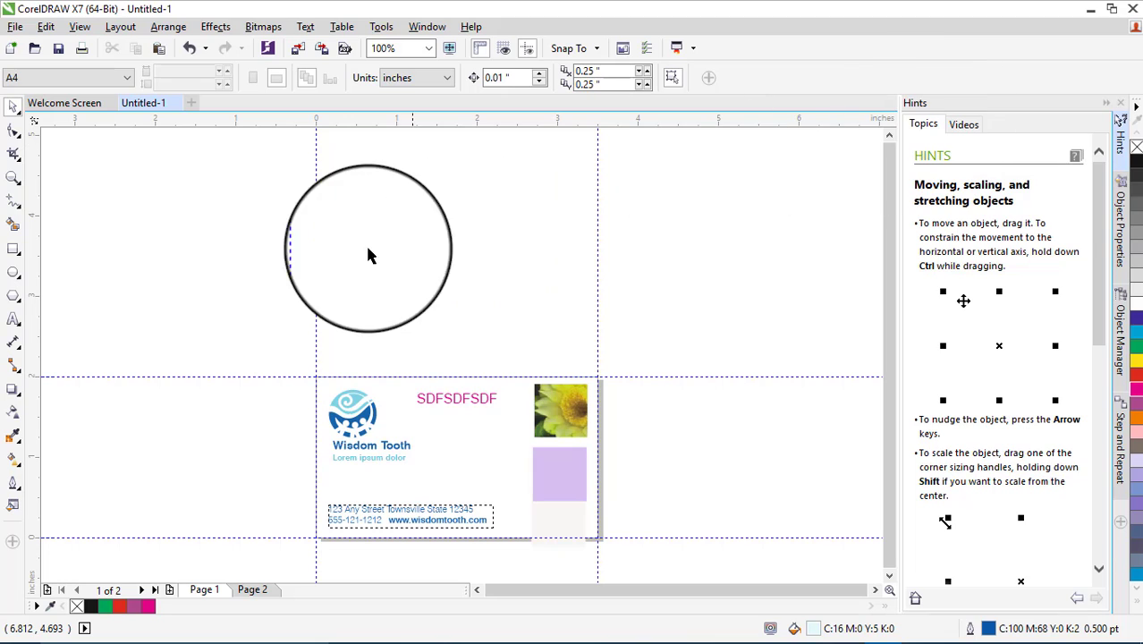
{"action": "left_click", "coordinate": [351, 430]}
{"action": "left_click", "coordinate": [309, 293]}
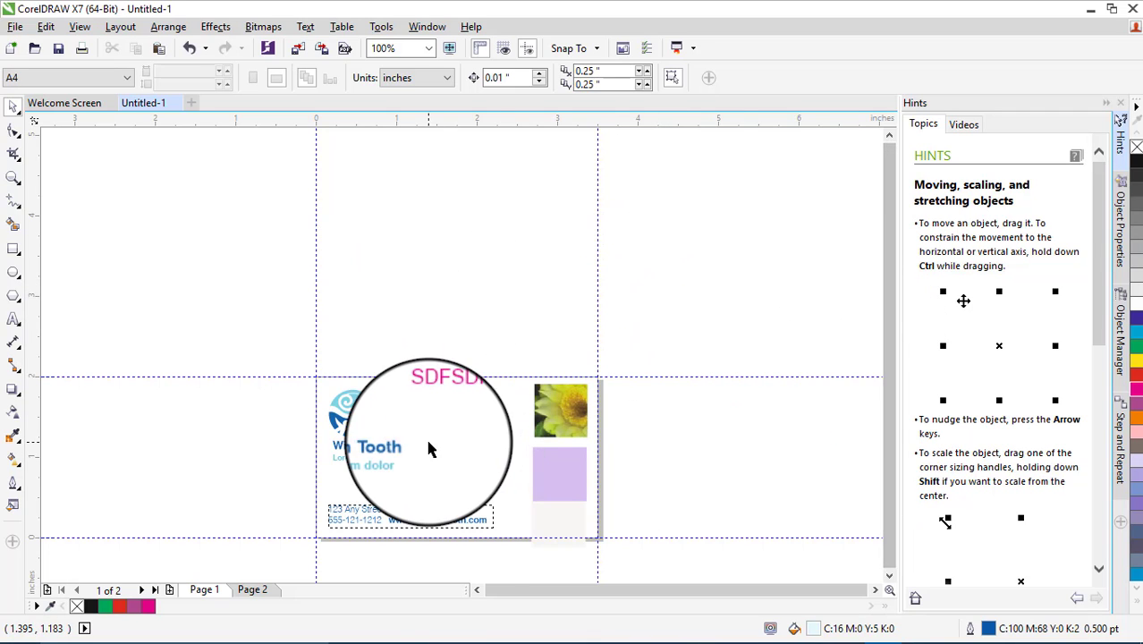
{"action": "scroll", "coordinate": [425, 444], "scroll_direction": "up", "scroll_amount": 2}
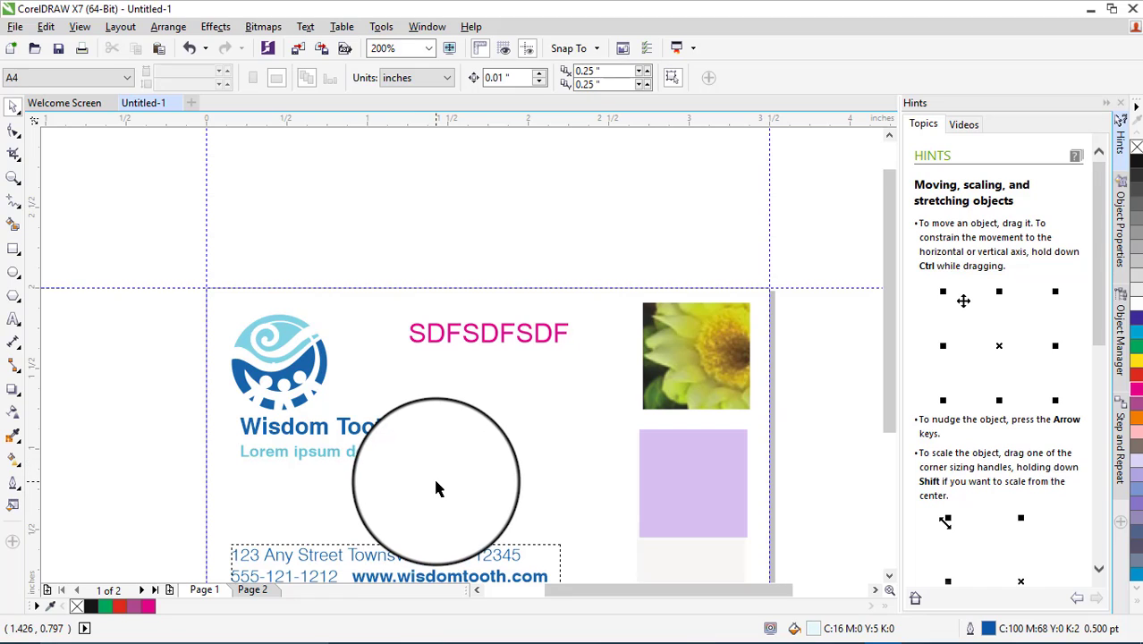